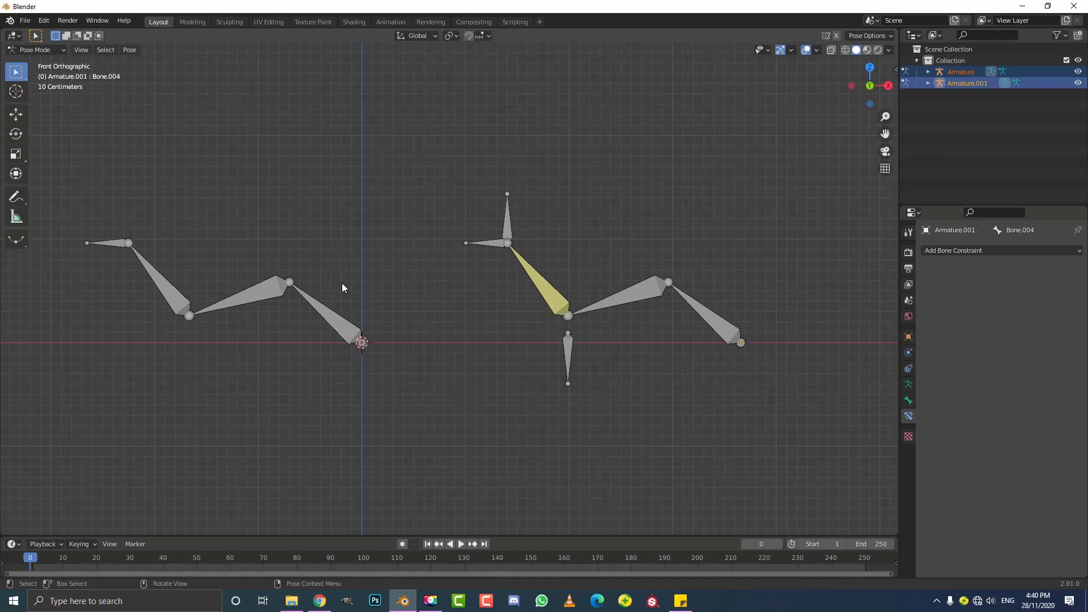
Rotate the left chain's root, second, third and tip bones one by one into a zigzag.
{"action": "scroll", "coordinate": [309, 325], "scroll_direction": "up", "scroll_amount": 2}
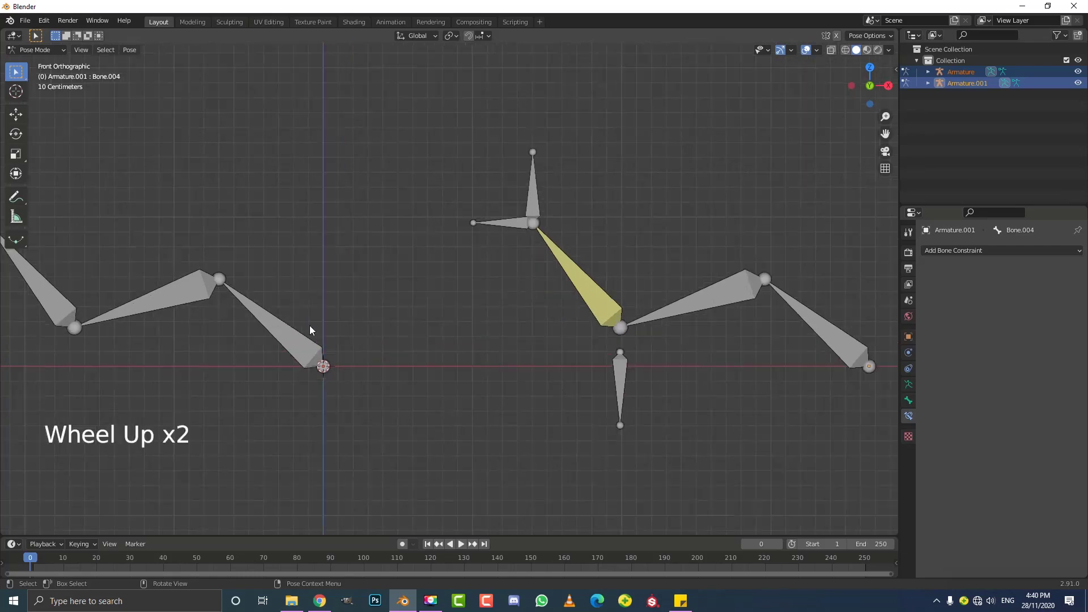
{"action": "scroll", "coordinate": [315, 309], "scroll_direction": "down", "scroll_amount": 2}
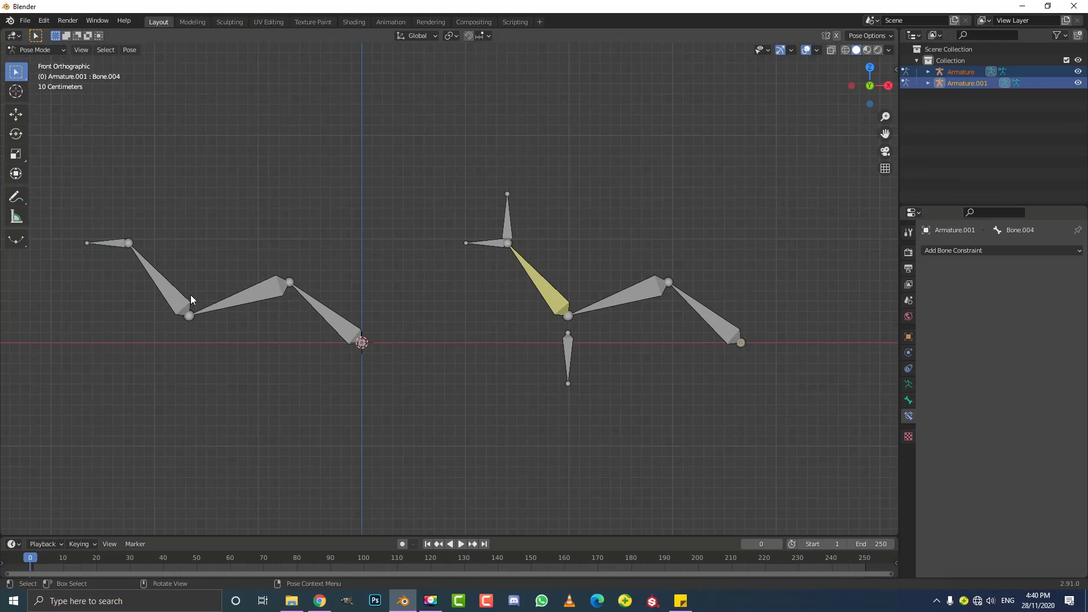
{"action": "left_click", "coordinate": [317, 306]}
{"action": "left_click", "coordinate": [105, 243]}
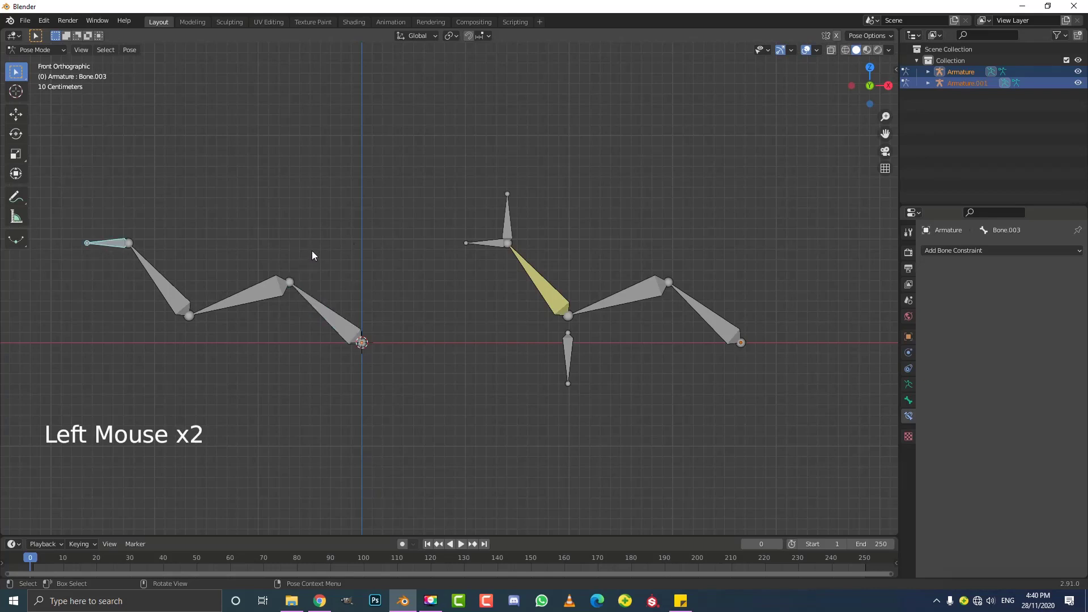
{"action": "left_click", "coordinate": [314, 309]}
{"action": "key", "text": "r"}
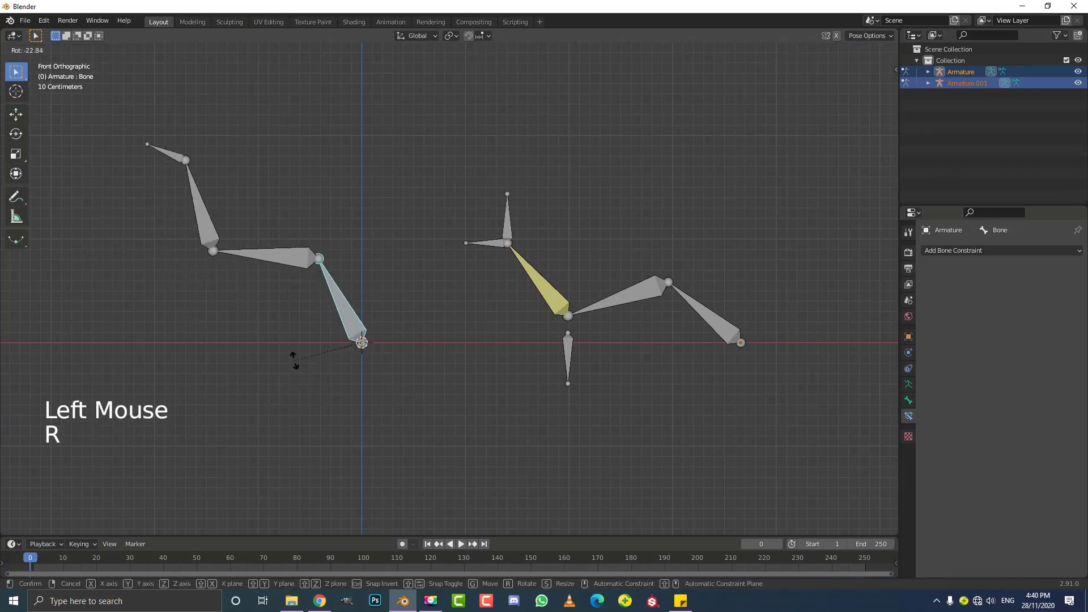
{"action": "left_click", "coordinate": [335, 327]}
{"action": "left_click", "coordinate": [277, 204]}
{"action": "key", "text": "r"}
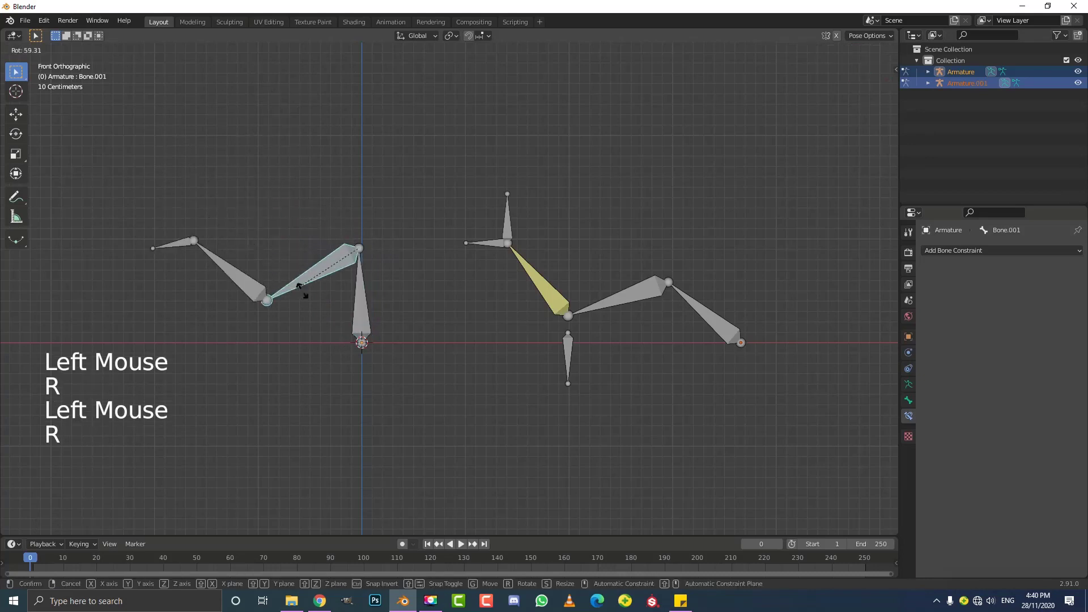
{"action": "left_click", "coordinate": [316, 306]}
{"action": "left_click", "coordinate": [220, 305]}
{"action": "key", "text": "r"}
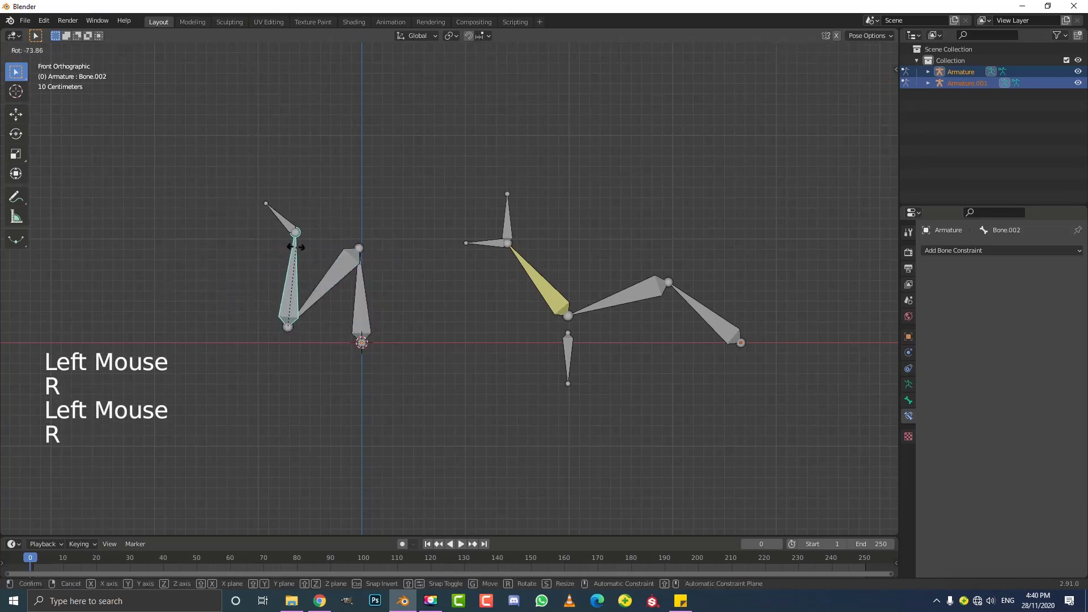
{"action": "left_click", "coordinate": [274, 193]}
{"action": "left_click", "coordinate": [270, 206]}
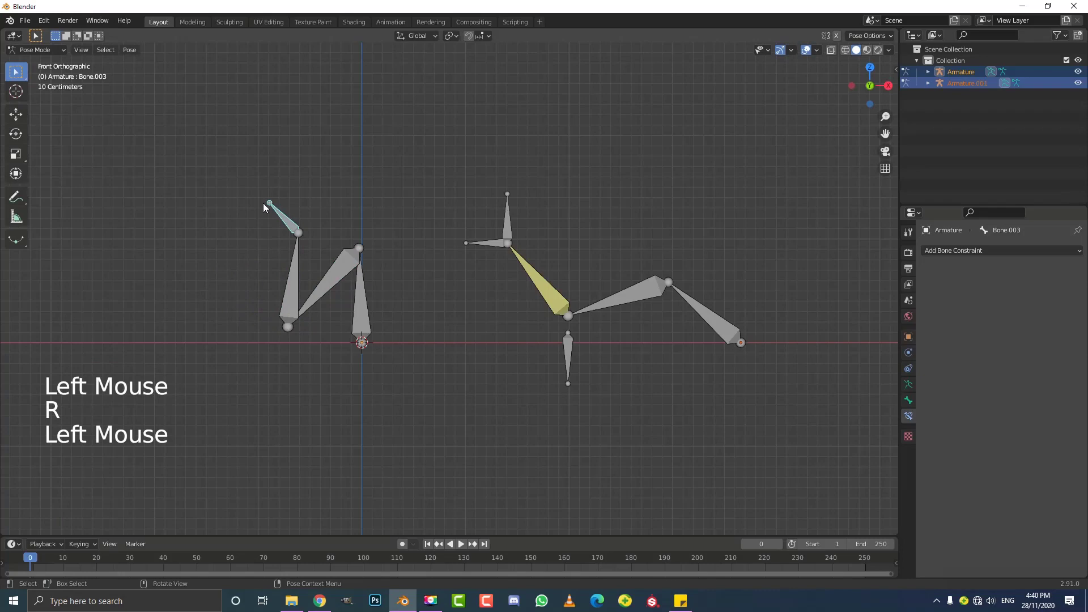
{"action": "key", "text": "r"}
{"action": "left_click", "coordinate": [266, 257]}
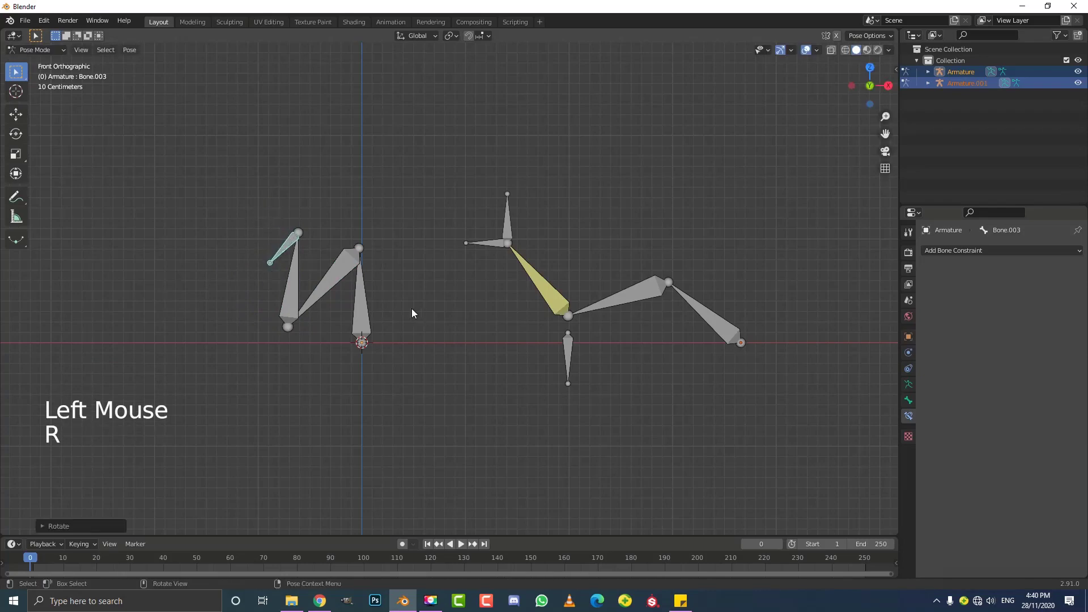
Fine-tune the left chain's root and second bone rotations, then select the right chain's target bone.
{"action": "scroll", "coordinate": [411, 308], "scroll_direction": "up", "scroll_amount": 2}
{"action": "left_click", "coordinate": [329, 293]}
{"action": "key", "text": "r"}
{"action": "left_click", "coordinate": [402, 267]}
{"action": "left_click", "coordinate": [271, 297]}
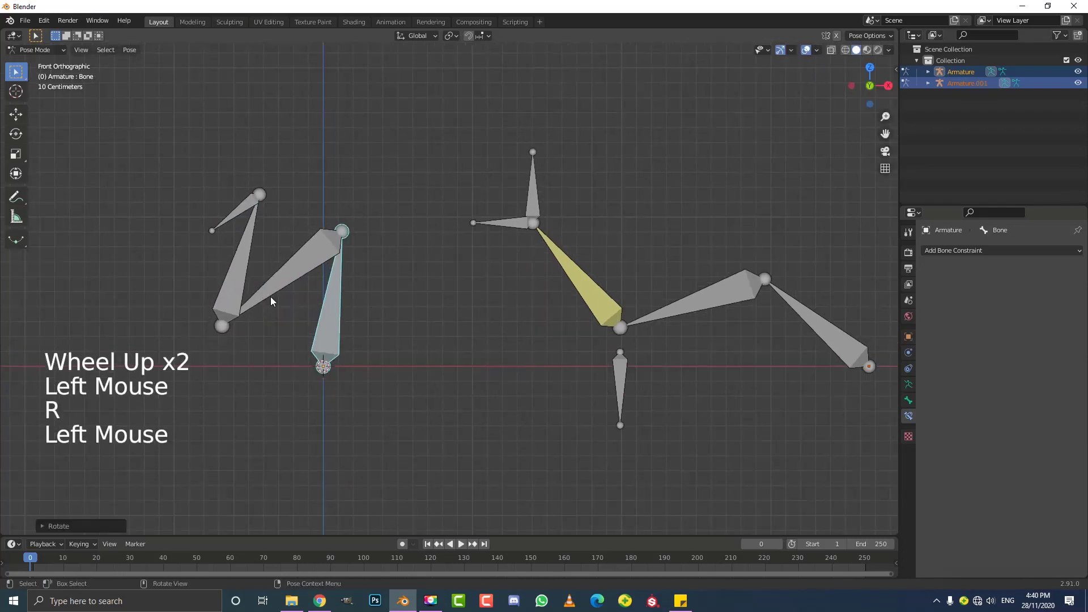
{"action": "key", "text": "r"}
{"action": "left_click", "coordinate": [286, 314]}
{"action": "scroll", "coordinate": [458, 205], "scroll_direction": "down", "scroll_amount": 3}
{"action": "scroll", "coordinate": [511, 249], "scroll_direction": "up", "scroll_amount": 2}
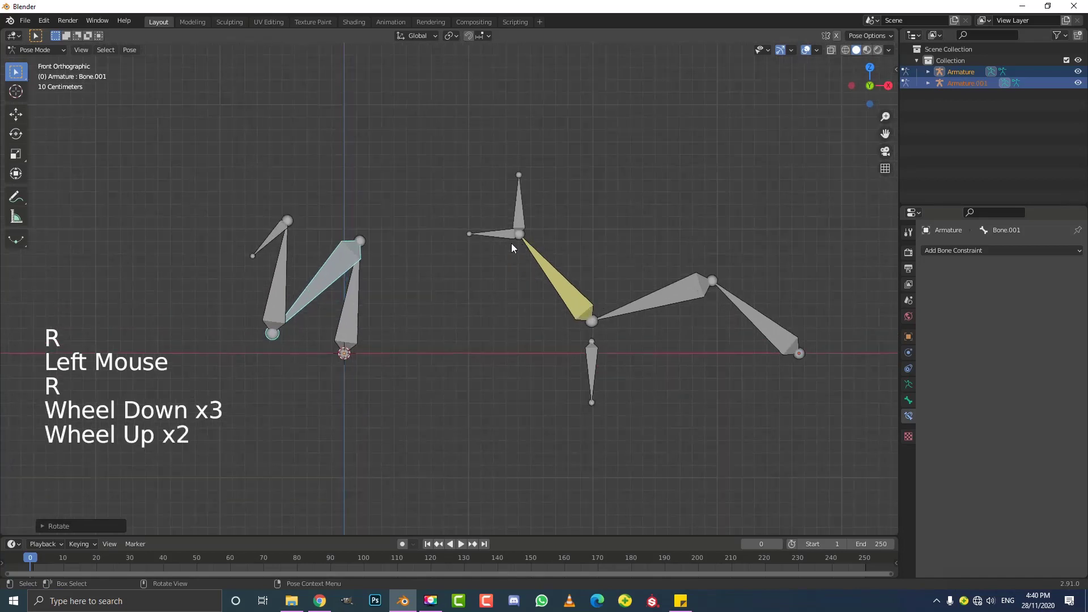
{"action": "middle_click_drag", "start_coordinate": [602, 262], "coordinate": [457, 252], "text": "shift"}
{"action": "scroll", "coordinate": [369, 198], "scroll_direction": "up", "scroll_amount": 1, "text": "shift"}
{"action": "scroll", "coordinate": [341, 178], "scroll_direction": "up", "scroll_amount": 1}
{"action": "left_click", "coordinate": [355, 178]}
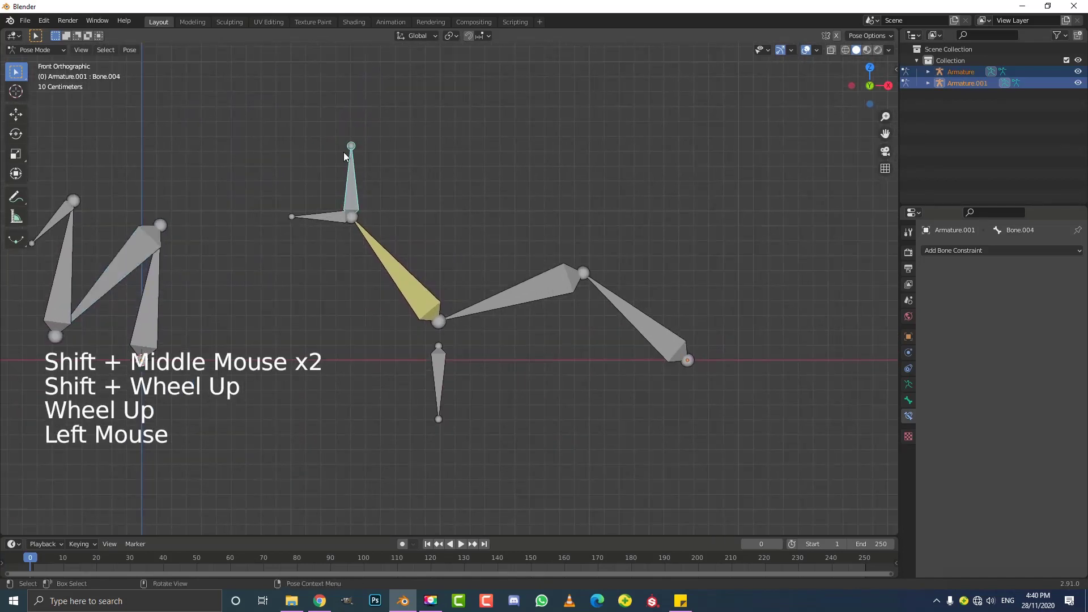
Move the right chain's target bone and rotate one of the chain's middle bones.
{"action": "key", "text": "g"}
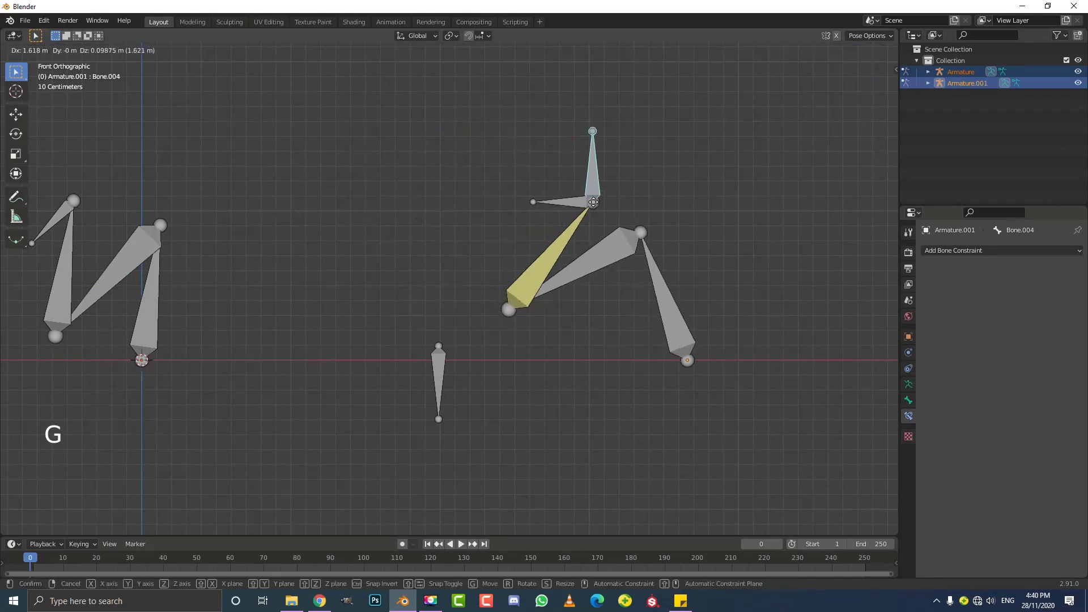
{"action": "left_click", "coordinate": [593, 212]}
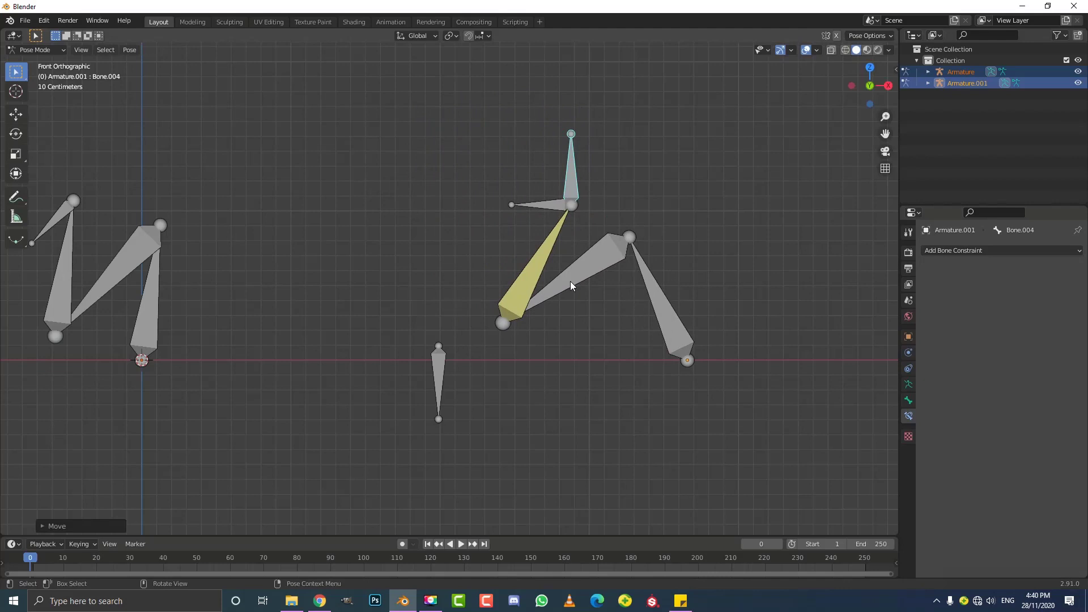
{"action": "left_click", "coordinate": [573, 284]}
{"action": "key", "text": "r"}
{"action": "left_click", "coordinate": [614, 350]}
{"action": "scroll", "coordinate": [201, 284], "scroll_direction": "down", "scroll_amount": 2}
Rotate the left chain's root, second, third and tip bones back to their original pose.
{"action": "left_click", "coordinate": [246, 293]}
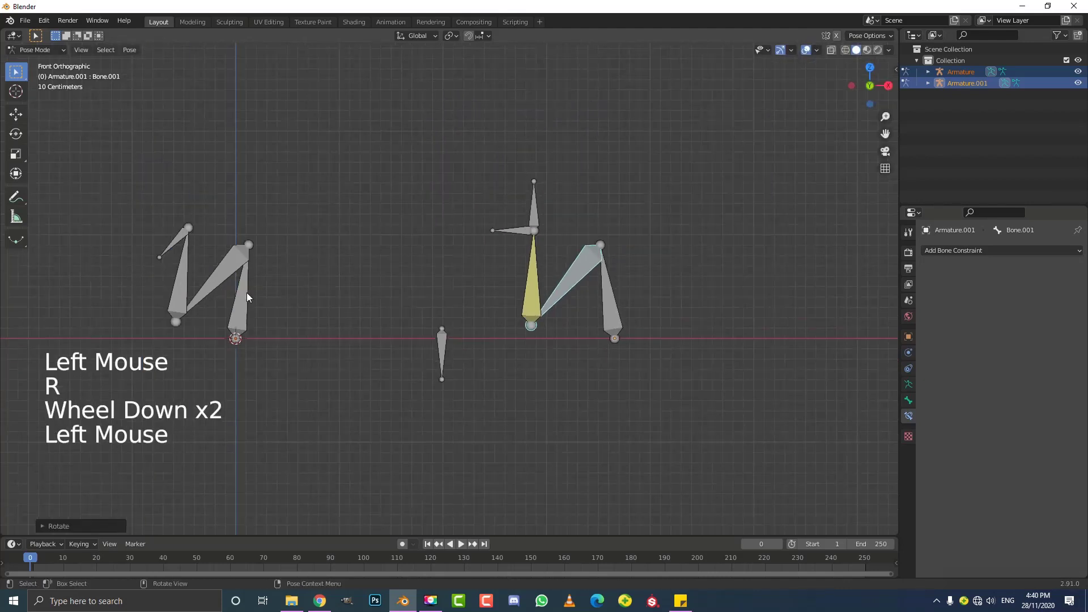
{"action": "key", "text": "r"}
{"action": "left_click", "coordinate": [261, 243]}
{"action": "left_click", "coordinate": [192, 297]}
{"action": "key", "text": "r"}
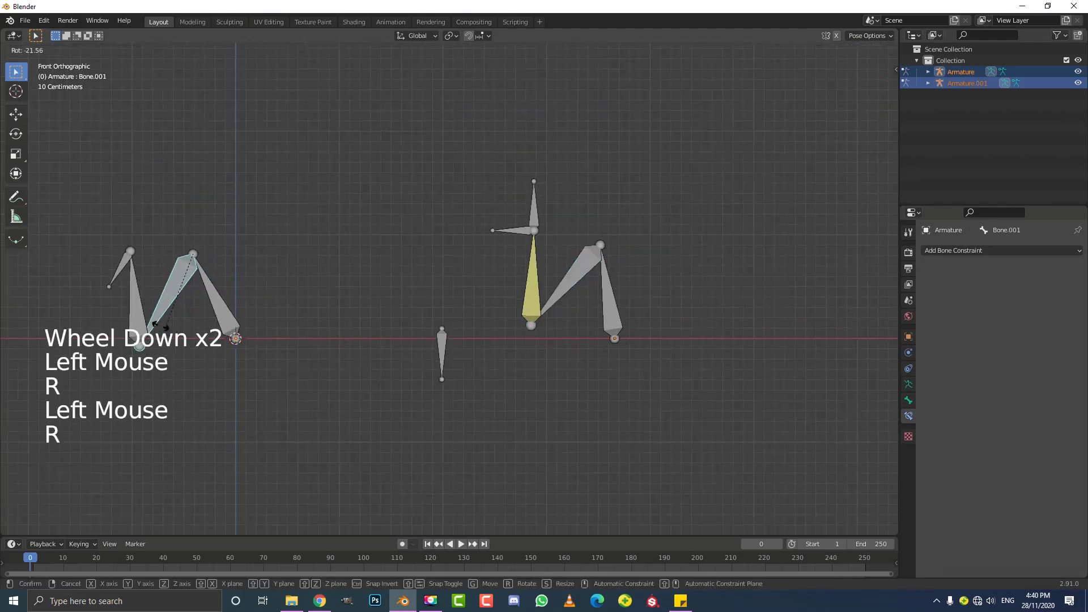
{"action": "left_click", "coordinate": [120, 244]}
{"action": "left_click", "coordinate": [120, 244]}
{"action": "scroll", "coordinate": [120, 244], "scroll_direction": "down", "scroll_amount": 3}
{"action": "key", "text": "r"}
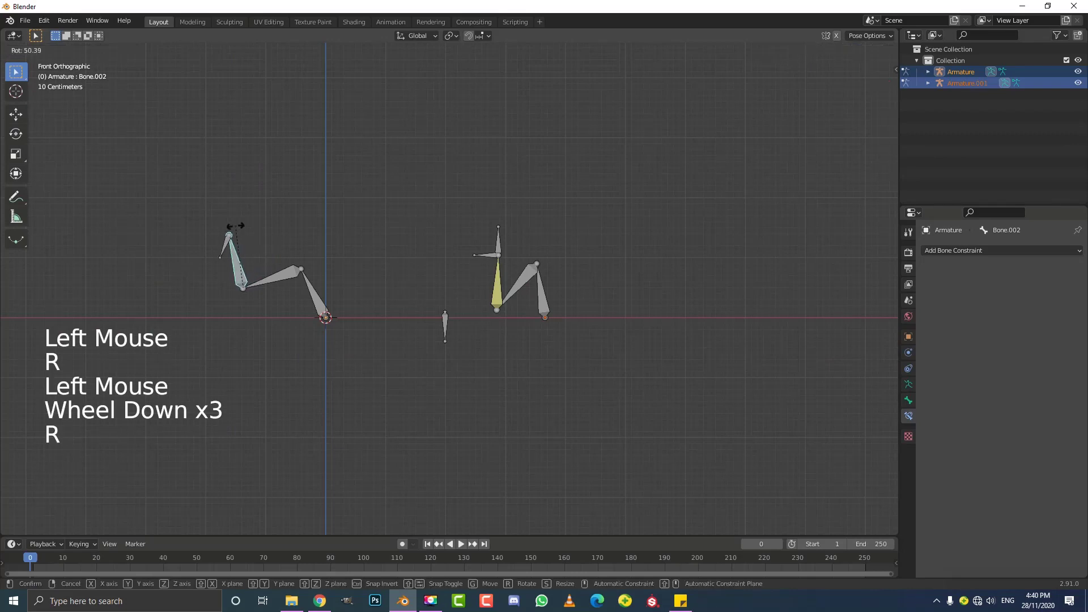
{"action": "left_click", "coordinate": [250, 273]}
{"action": "key", "text": "r"}
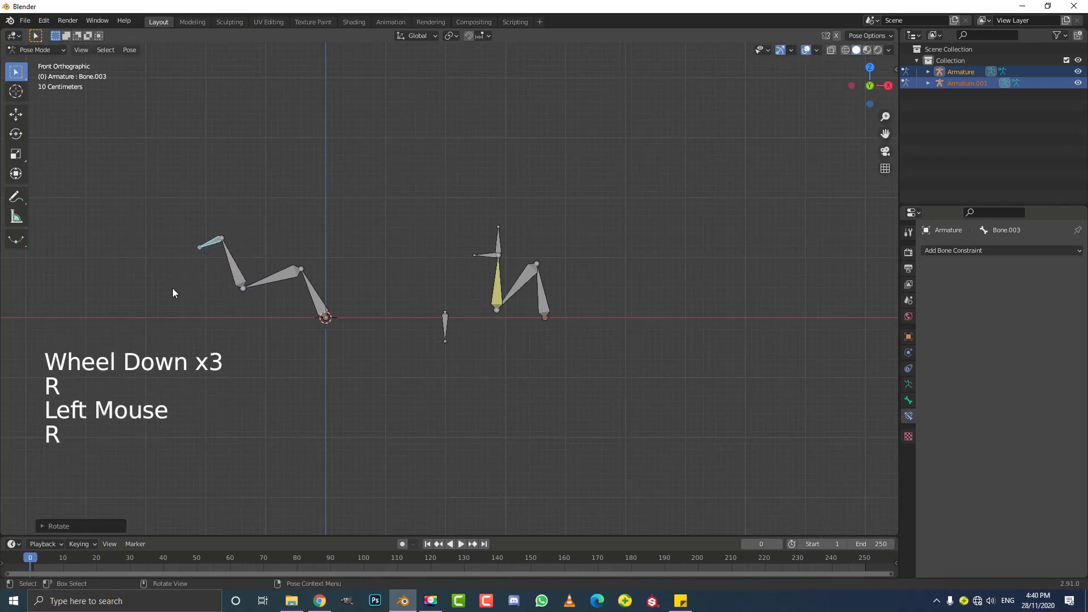
{"action": "scroll", "coordinate": [212, 260], "scroll_direction": "up", "scroll_amount": 1}
{"action": "scroll", "coordinate": [327, 285], "scroll_direction": "up", "scroll_amount": 1}
Move the right chain's target bone down-left and tilt it toward the upper left.
{"action": "left_click", "coordinate": [526, 218]}
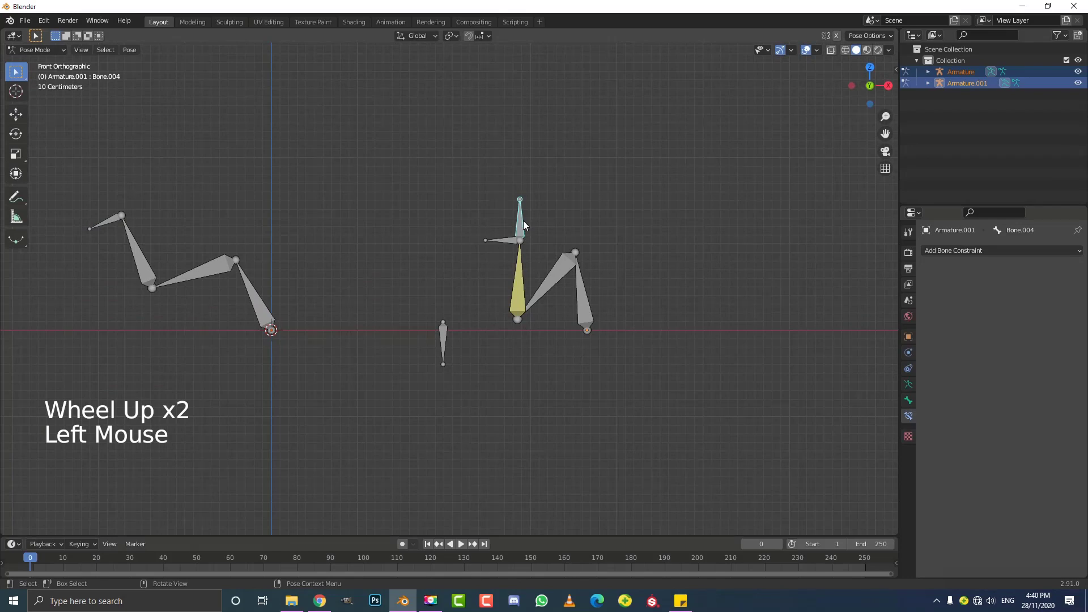
{"action": "scroll", "coordinate": [523, 221], "scroll_direction": "up", "scroll_amount": 2}
{"action": "key", "text": "g"}
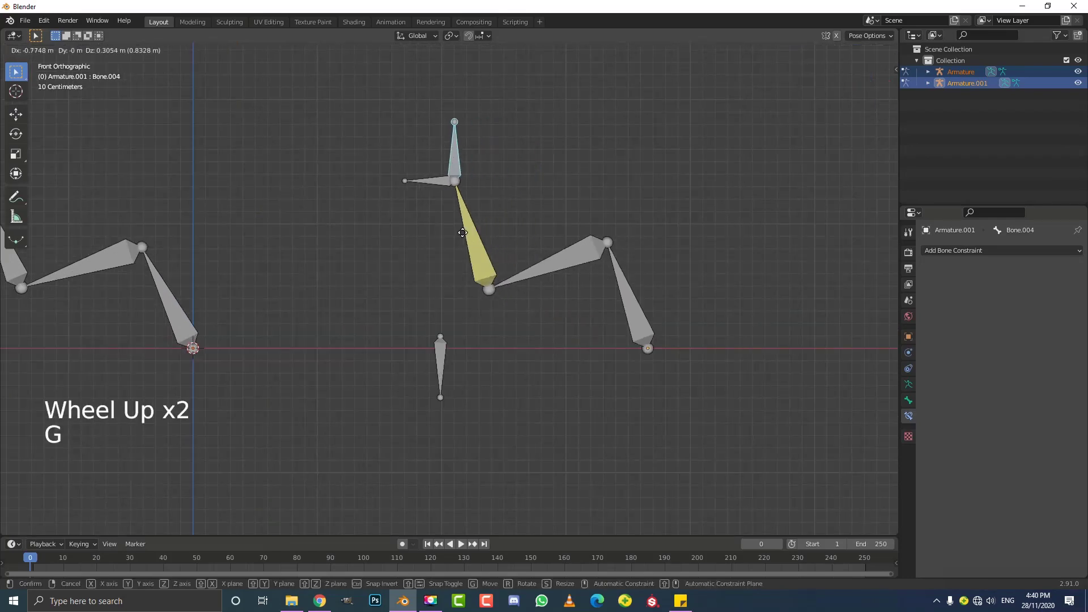
{"action": "left_click", "coordinate": [430, 258]}
{"action": "key", "text": "r"}
{"action": "left_click", "coordinate": [550, 232]}
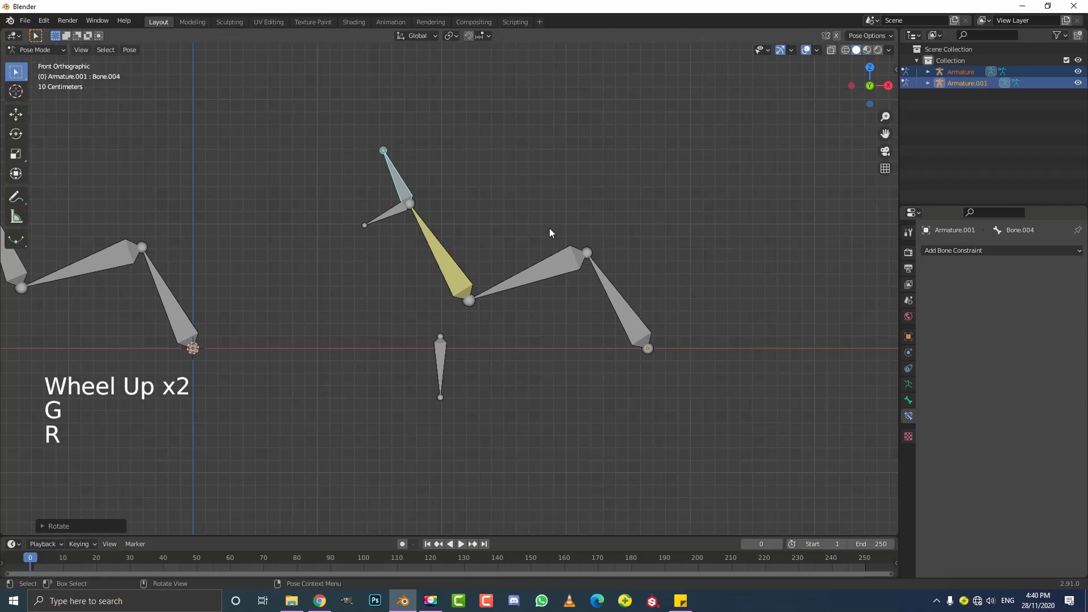
Move the right chain's pole bone to a new position in a perspective view.
{"action": "left_click", "coordinate": [441, 362]}
{"action": "mouse_move", "coordinate": [445, 362]}
{"action": "middle_mouse_down"}
{"action": "mouse_move", "coordinate": [519, 375]}
{"action": "mouse_move", "coordinate": [458, 362]}
{"action": "middle_mouse_up"}
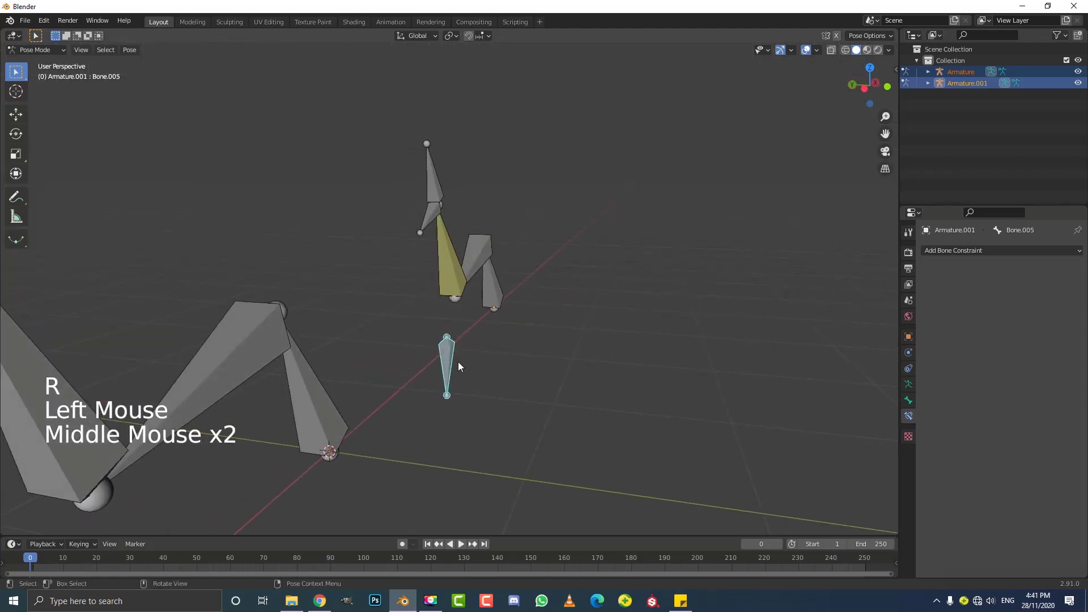
{"action": "scroll", "coordinate": [448, 360], "scroll_direction": "up", "scroll_amount": 2}
{"action": "key", "text": "g"}
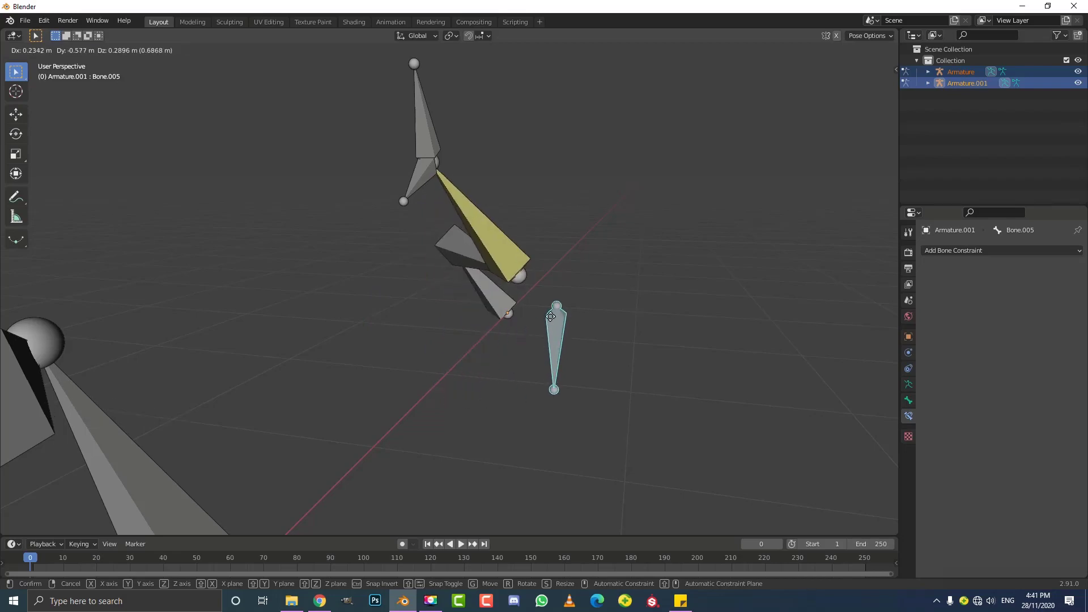
{"action": "left_click", "coordinate": [386, 320]}
{"action": "scroll", "coordinate": [558, 253], "scroll_direction": "down", "scroll_amount": 4}
Move the right chain's IK target bone in depth and orbit around to inspect the bend.
{"action": "middle_click_drag", "start_coordinate": [558, 252], "coordinate": [390, 278]}
{"action": "left_click", "coordinate": [417, 222]}
{"action": "scroll", "coordinate": [416, 222], "scroll_direction": "up", "scroll_amount": 1}
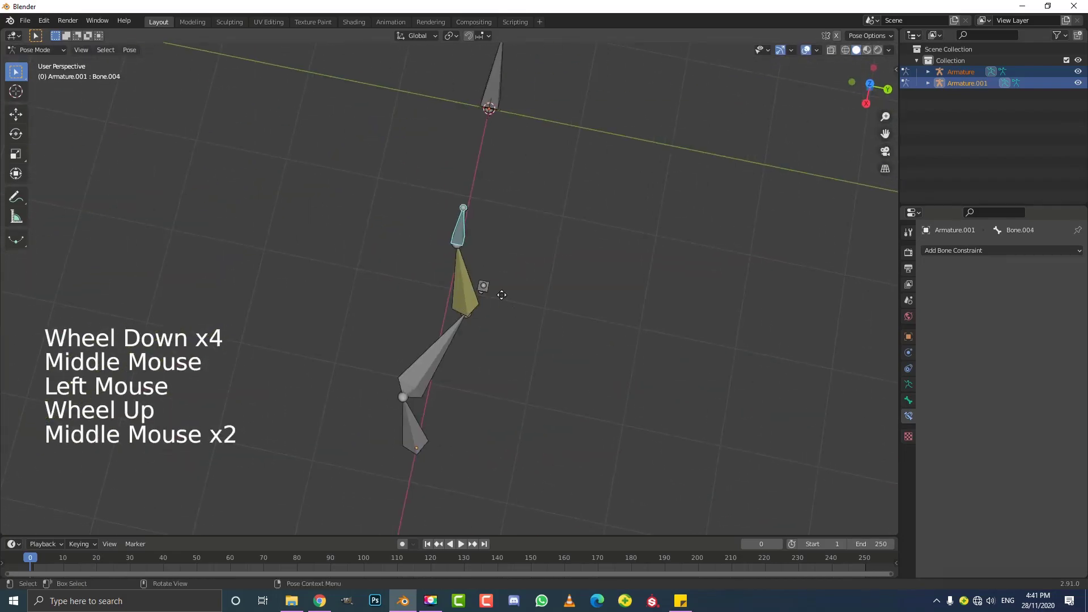
{"action": "key", "text": "g"}
{"action": "left_click", "coordinate": [530, 287]}
{"action": "middle_click_drag", "start_coordinate": [530, 287], "coordinate": [648, 243]}
{"action": "scroll", "coordinate": [389, 309], "scroll_direction": "up", "scroll_amount": 1}
{"action": "middle_click_drag", "start_coordinate": [389, 308], "coordinate": [443, 323]}
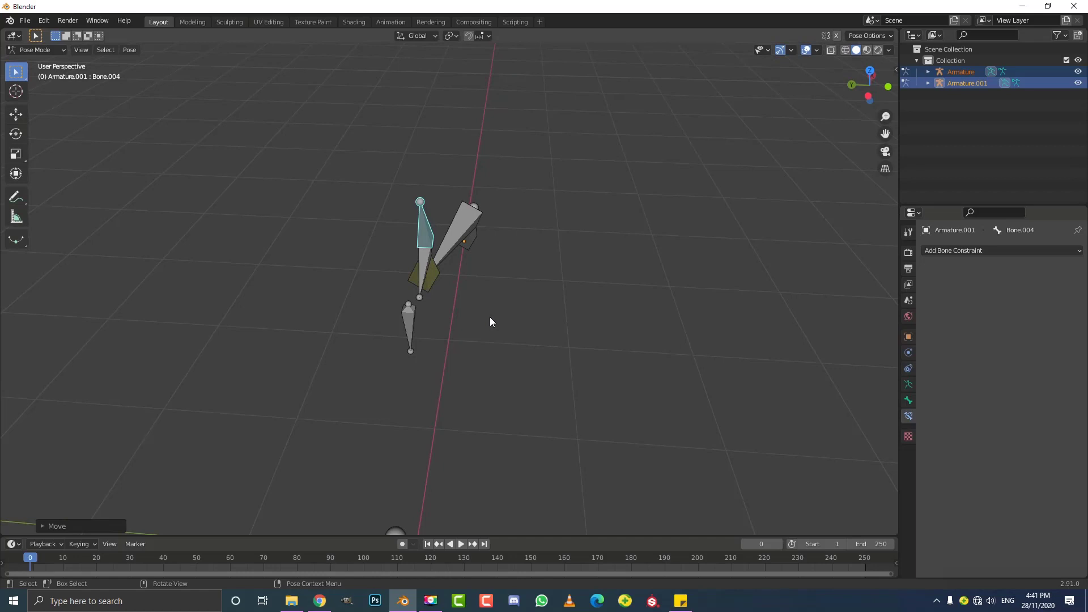
{"action": "middle_click_drag", "start_coordinate": [570, 325], "coordinate": [544, 325]}
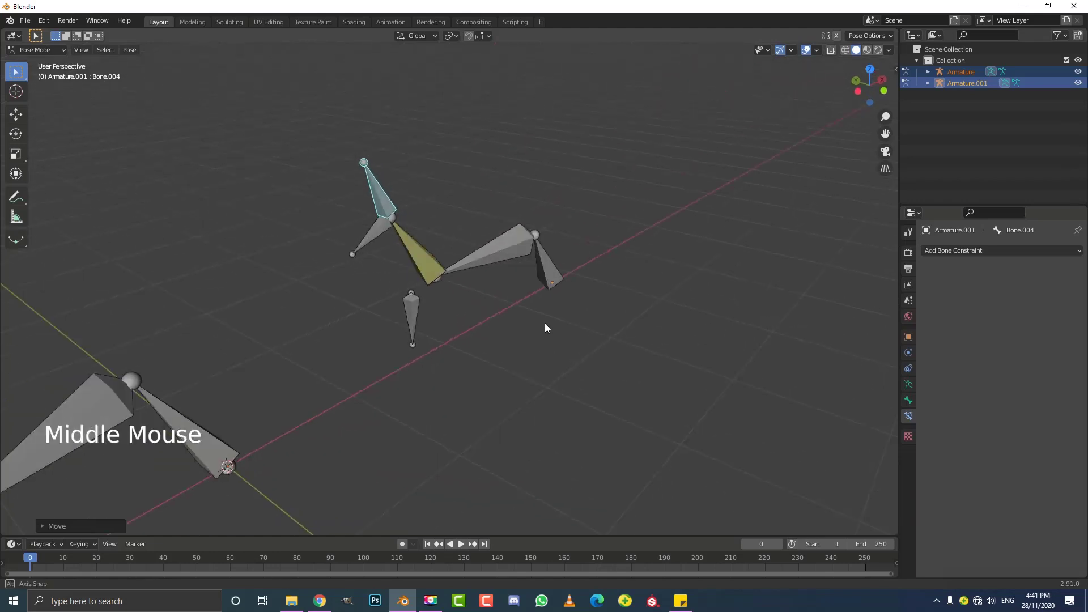
{"action": "scroll", "coordinate": [413, 342], "scroll_direction": "down", "scroll_amount": 4}
Switch to Object Mode and delete both existing leg armatures.
{"action": "left_click", "coordinate": [32, 50]}
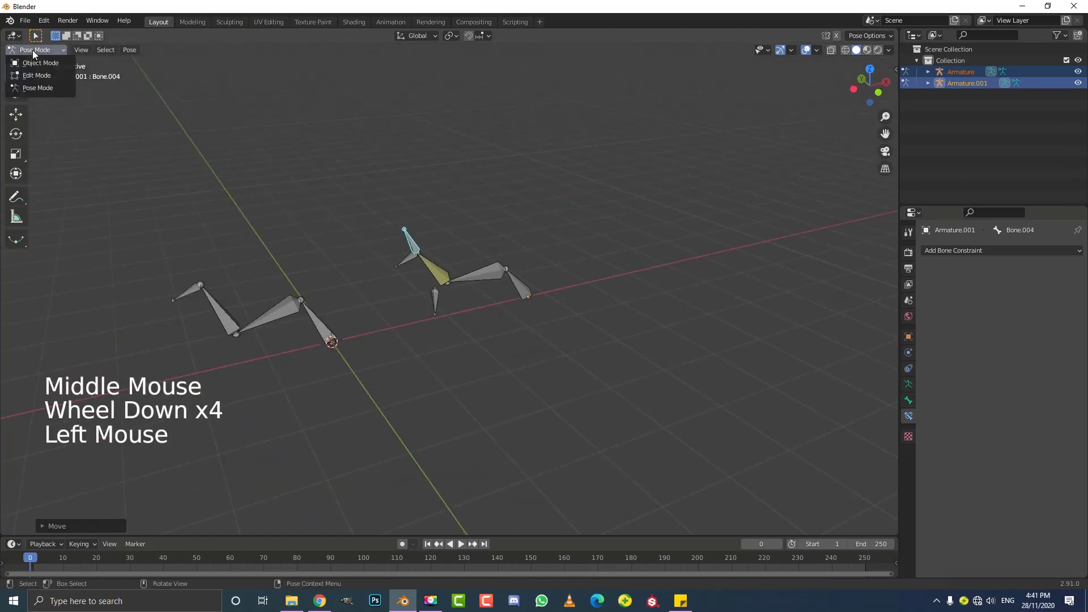
{"action": "left_click", "coordinate": [42, 62]}
{"action": "scroll", "coordinate": [236, 382], "scroll_direction": "down", "scroll_amount": 4}
{"action": "left_click_drag", "start_coordinate": [236, 383], "coordinate": [557, 199]}
{"action": "scroll", "coordinate": [493, 211], "scroll_direction": "up", "scroll_amount": 3}
{"action": "key", "text": "x"}
{"action": "left_click", "coordinate": [494, 211]}
In front orthographic view, add an Armature > Single Bone at the world origin.
{"action": "key", "text": "KP_1"}
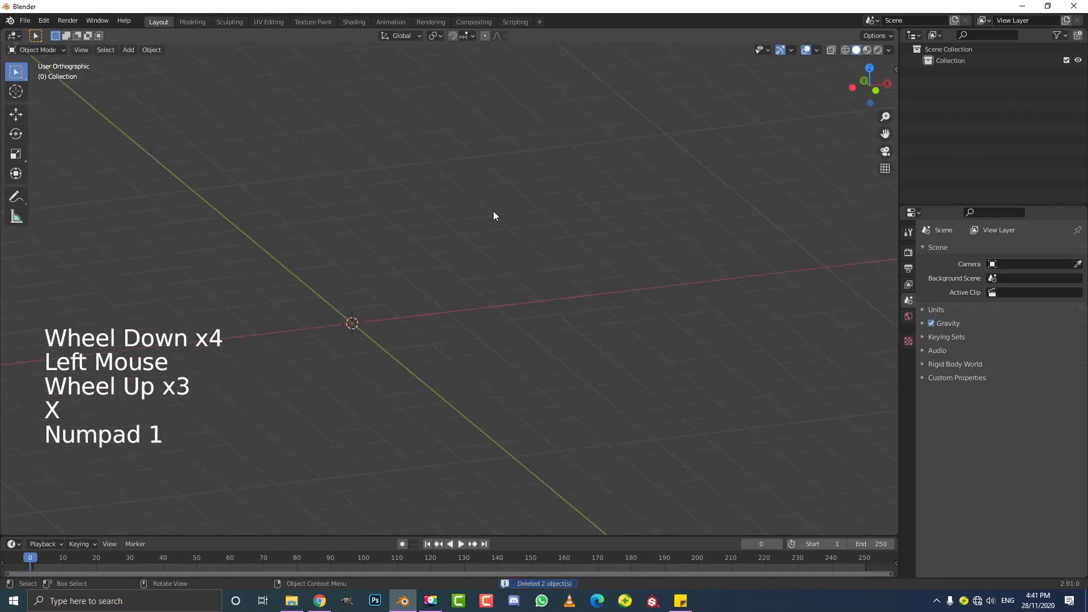
{"action": "scroll", "coordinate": [315, 310], "scroll_direction": "up", "scroll_amount": 2}
{"action": "middle_click_drag", "start_coordinate": [316, 310], "coordinate": [445, 283], "text": "shift"}
{"action": "scroll", "coordinate": [449, 278], "scroll_direction": "up", "scroll_amount": 2}
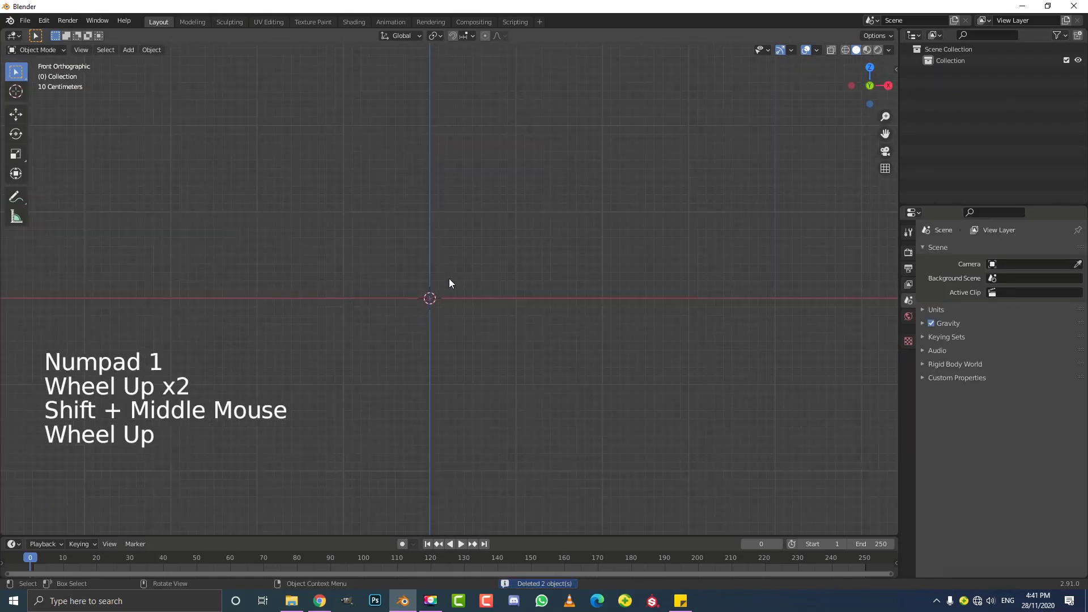
{"action": "key", "text": "shift+a"}
{"action": "mouse_move", "coordinate": [346, 250]}
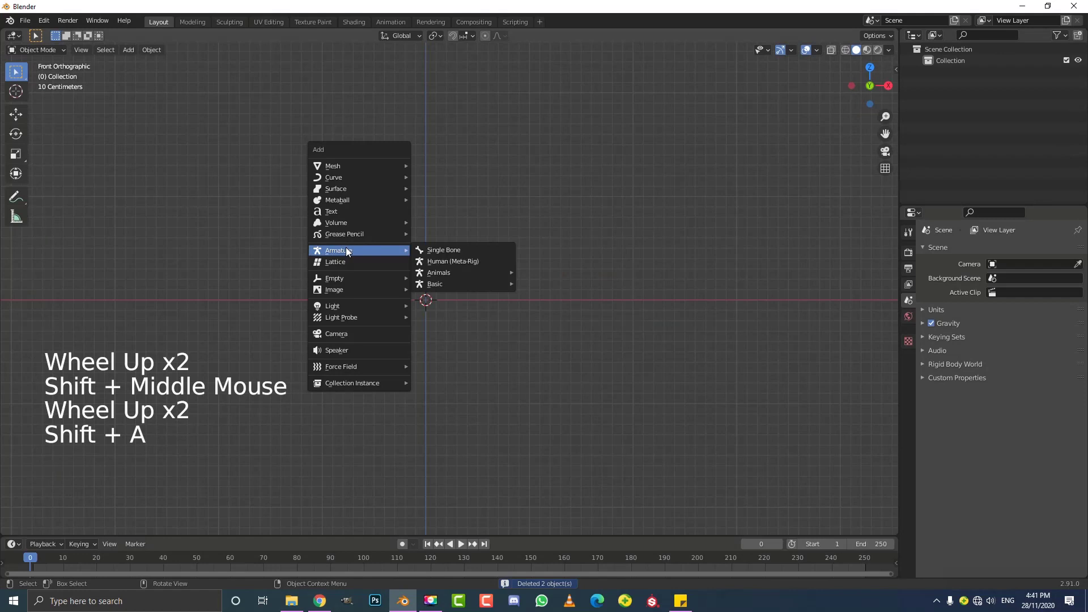
{"action": "left_click", "coordinate": [448, 250]}
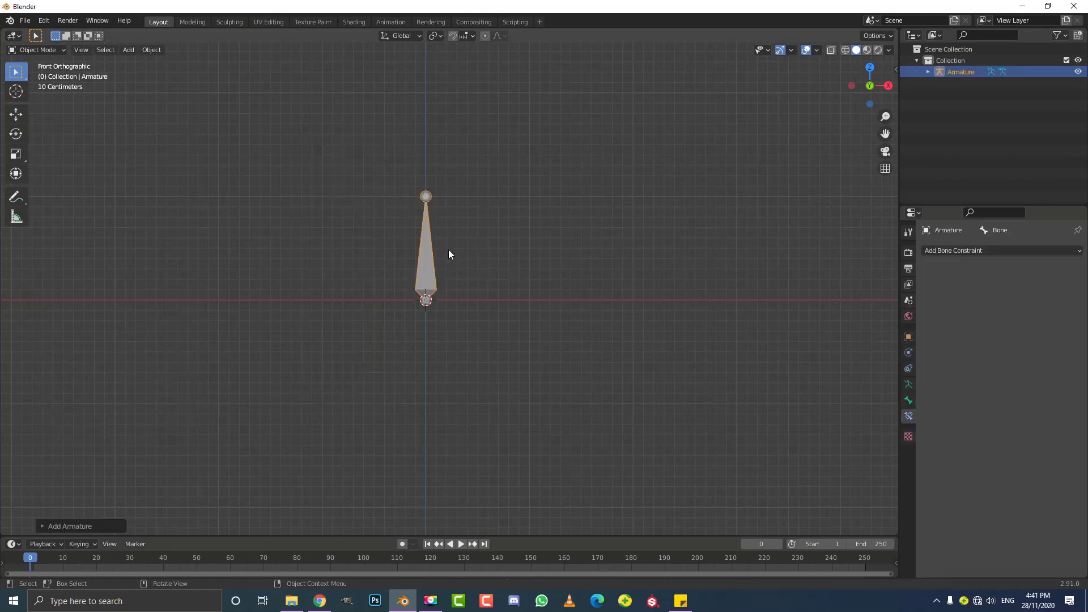
{"action": "scroll", "coordinate": [448, 255], "scroll_direction": "down", "scroll_amount": 1}
{"action": "scroll", "coordinate": [431, 241], "scroll_direction": "up", "scroll_amount": 2}
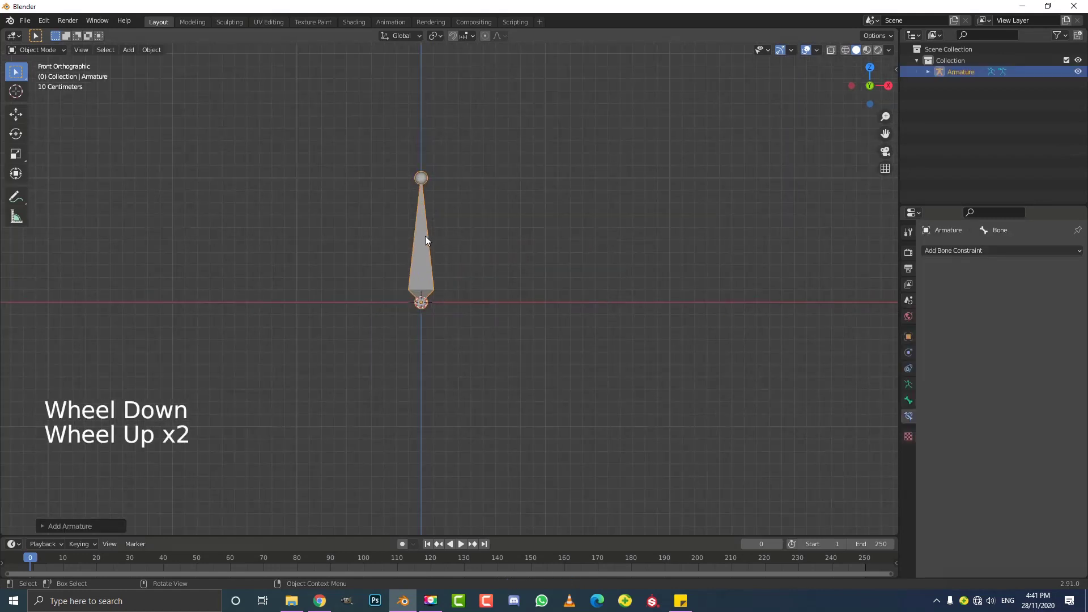
Enter Edit Mode and move the first bone's tip up and to the left.
{"action": "left_click", "coordinate": [40, 51]}
{"action": "left_click", "coordinate": [35, 77]}
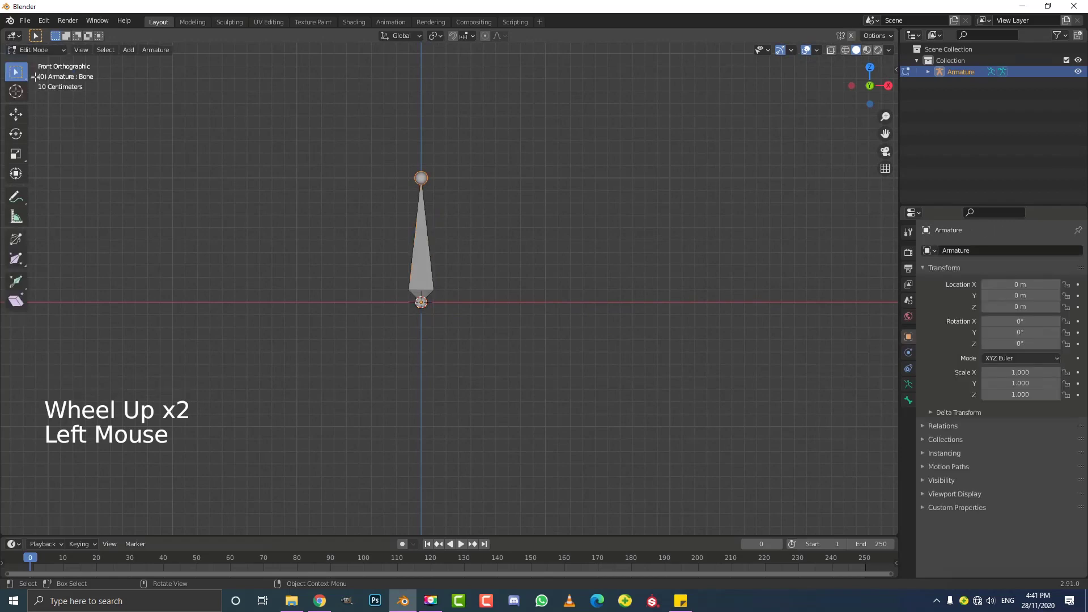
{"action": "scroll", "coordinate": [437, 226], "scroll_direction": "down", "scroll_amount": 3}
{"action": "left_click", "coordinate": [432, 224]}
{"action": "scroll", "coordinate": [432, 227], "scroll_direction": "up", "scroll_amount": 3}
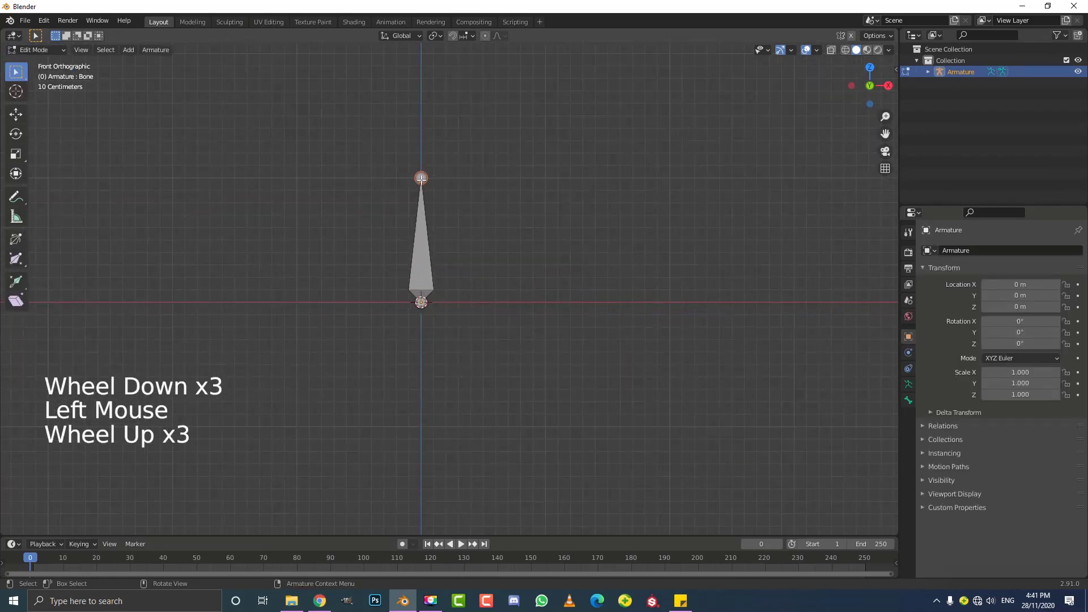
{"action": "key", "text": "g"}
{"action": "key", "text": "Escape"}
{"action": "scroll", "coordinate": [426, 198], "scroll_direction": "down", "scroll_amount": 3}
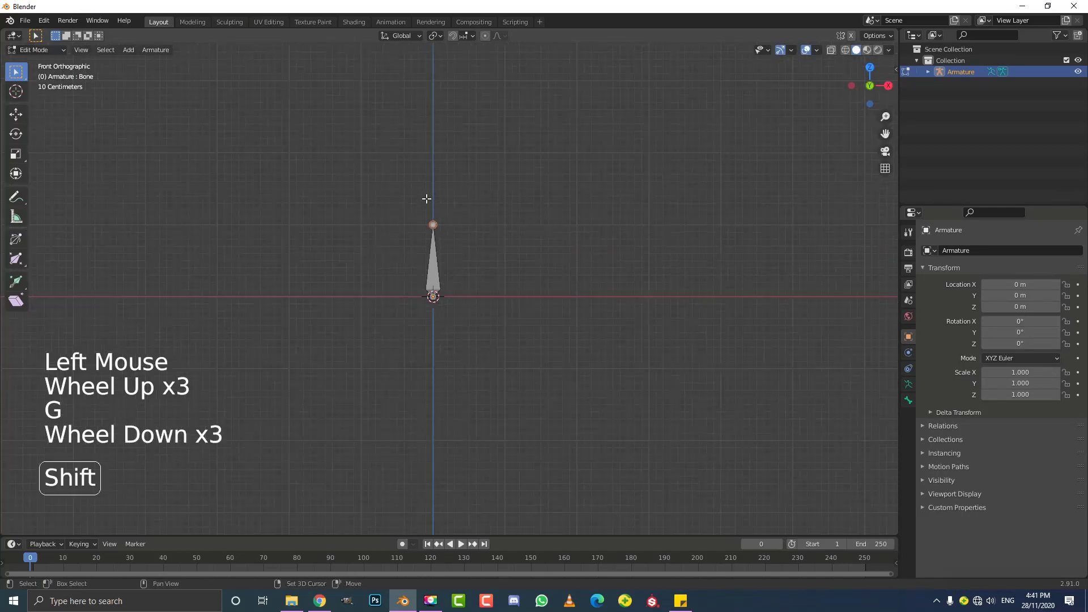
{"action": "middle_click_drag", "start_coordinate": [426, 199], "coordinate": [448, 215], "text": "shift"}
{"action": "middle_click_drag", "start_coordinate": [448, 216], "coordinate": [456, 281]}
{"action": "key", "text": "KP_1"}
{"action": "scroll", "coordinate": [454, 250], "scroll_direction": "up", "scroll_amount": 3}
{"action": "key", "text": "g"}
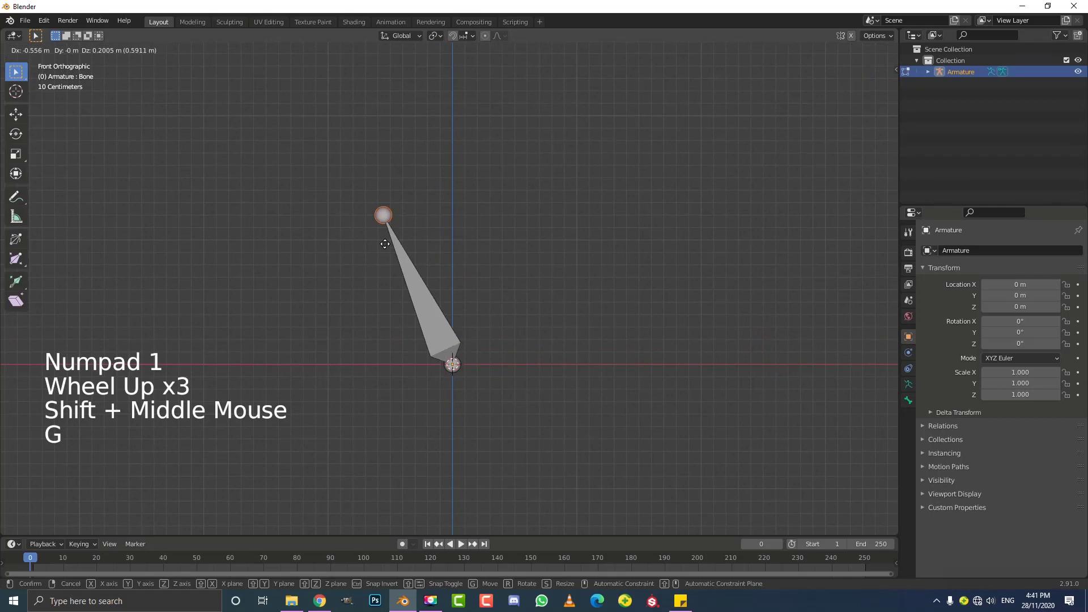
{"action": "left_click", "coordinate": [335, 270]}
Extrude three more bones: down-left, up-left, then straight left locked to the X axis.
{"action": "scroll", "coordinate": [353, 270], "scroll_direction": "down", "scroll_amount": 2}
{"action": "key", "text": "e"}
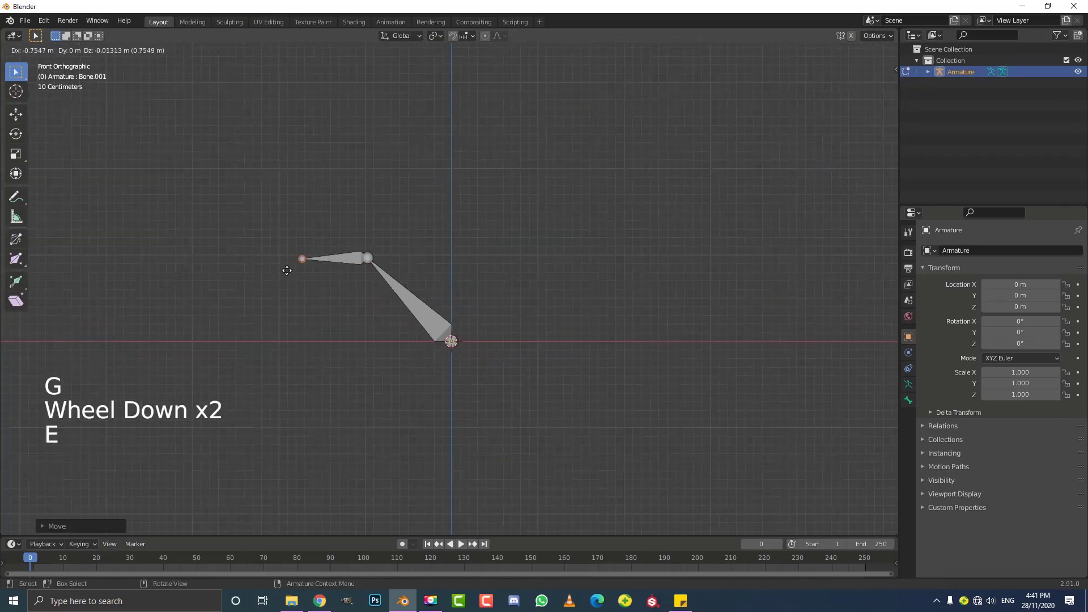
{"action": "left_click", "coordinate": [270, 320]}
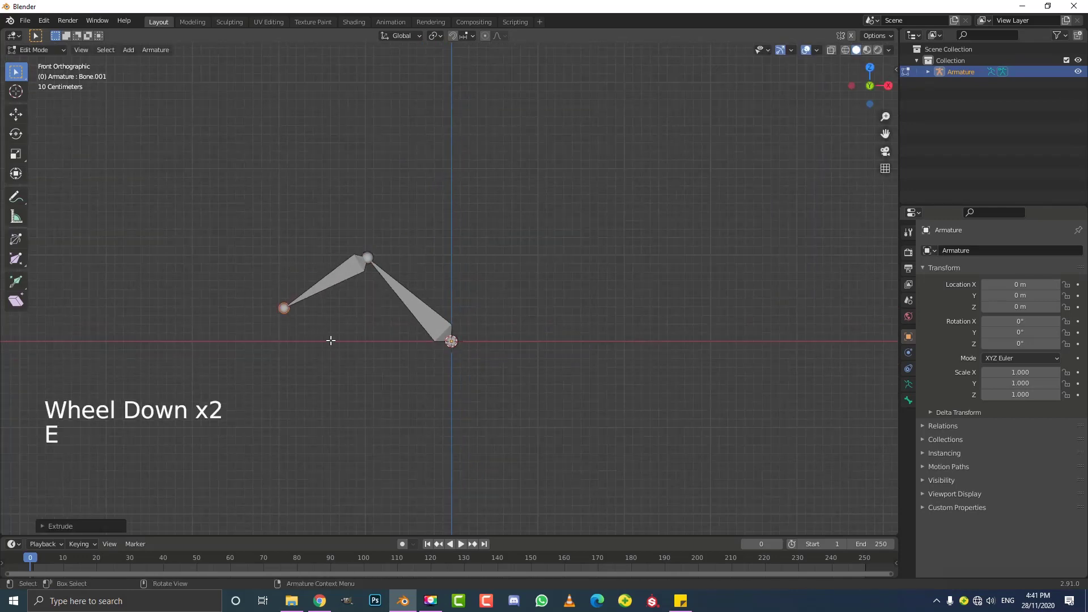
{"action": "key", "text": "e"}
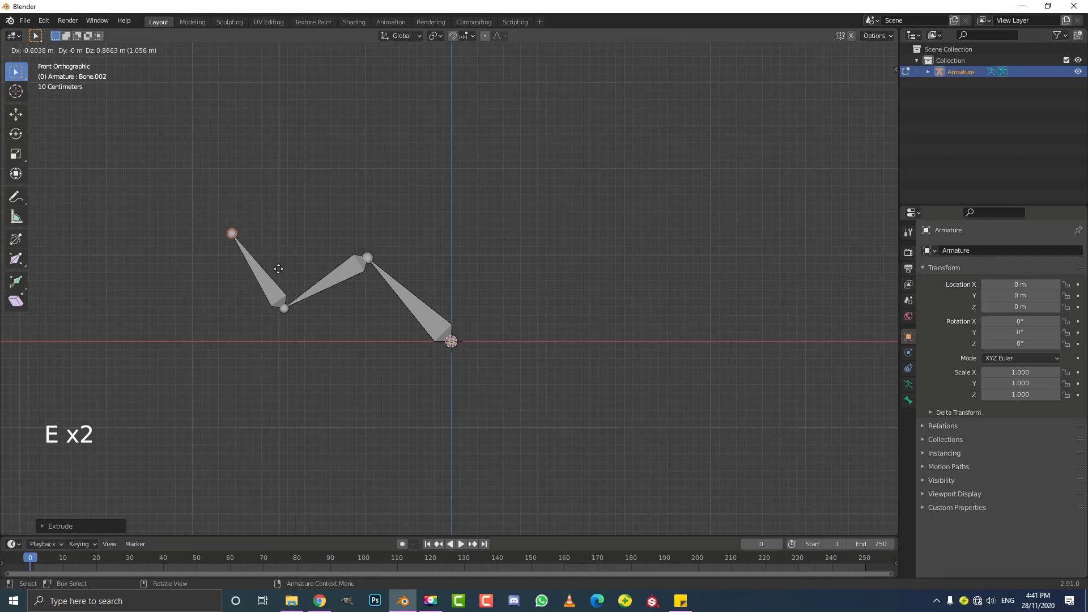
{"action": "left_click", "coordinate": [277, 269]}
{"action": "key", "text": "e"}
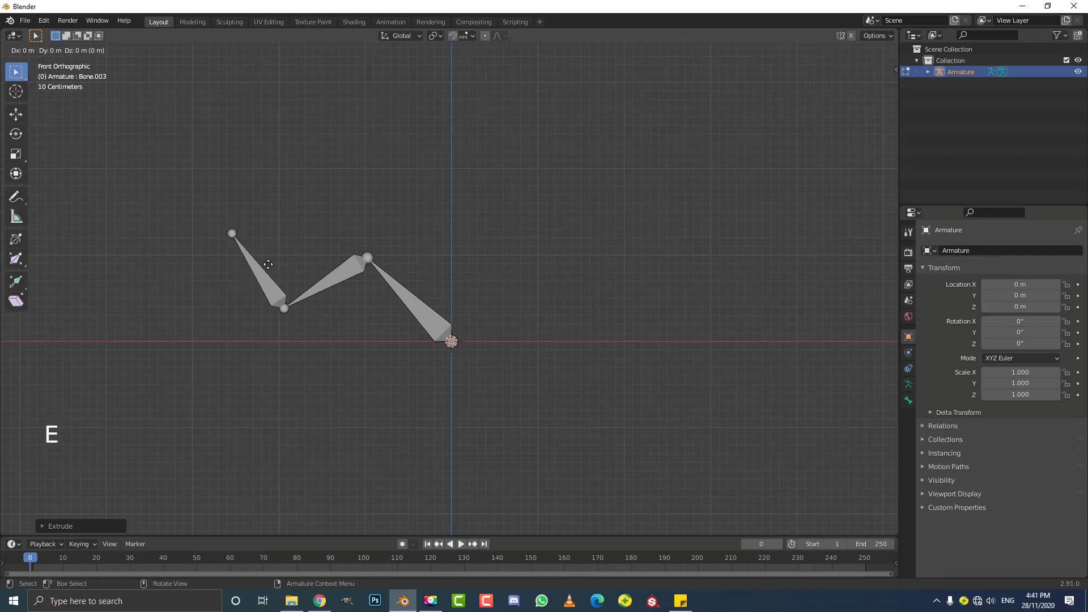
{"action": "key", "text": "x"}
{"action": "left_click", "coordinate": [209, 265]}
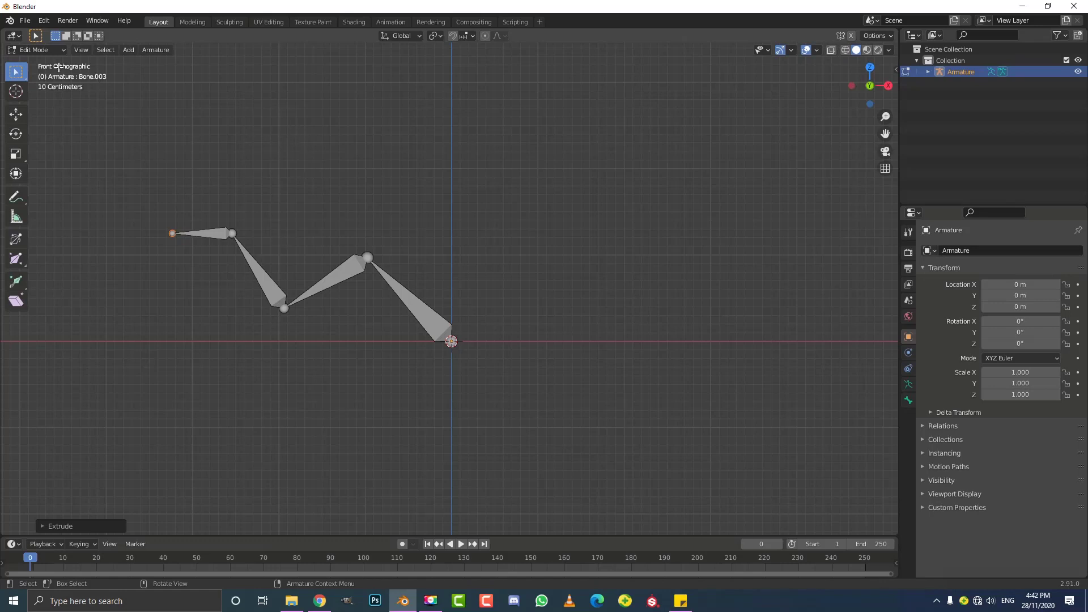
{"action": "left_click", "coordinate": [39, 49]}
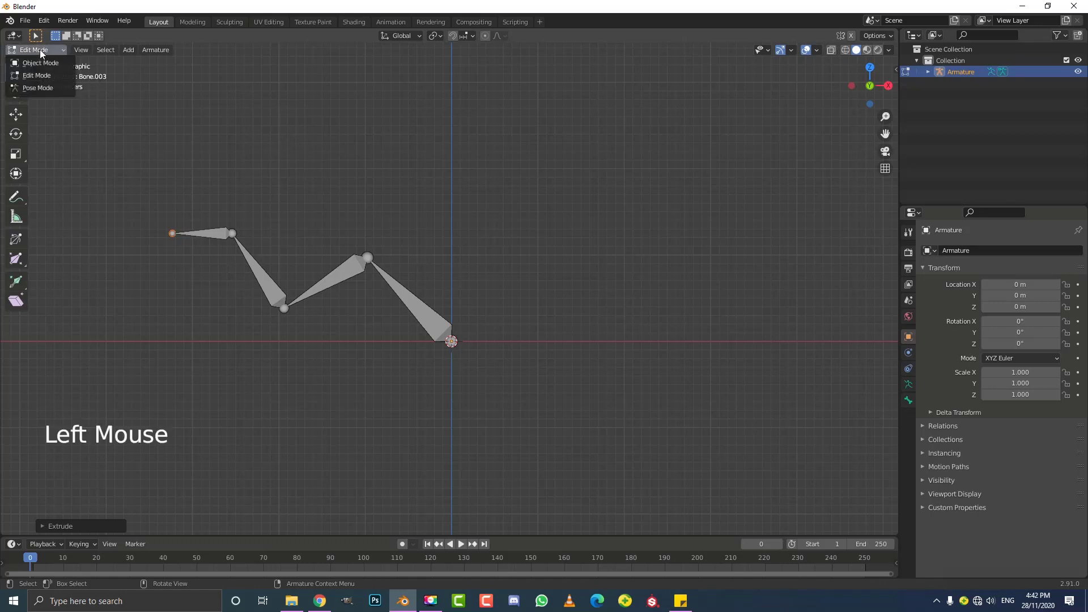
{"action": "left_click", "coordinate": [42, 84]}
{"action": "left_click", "coordinate": [400, 269]}
{"action": "left_click", "coordinate": [398, 281]}
{"action": "key", "text": "r"}
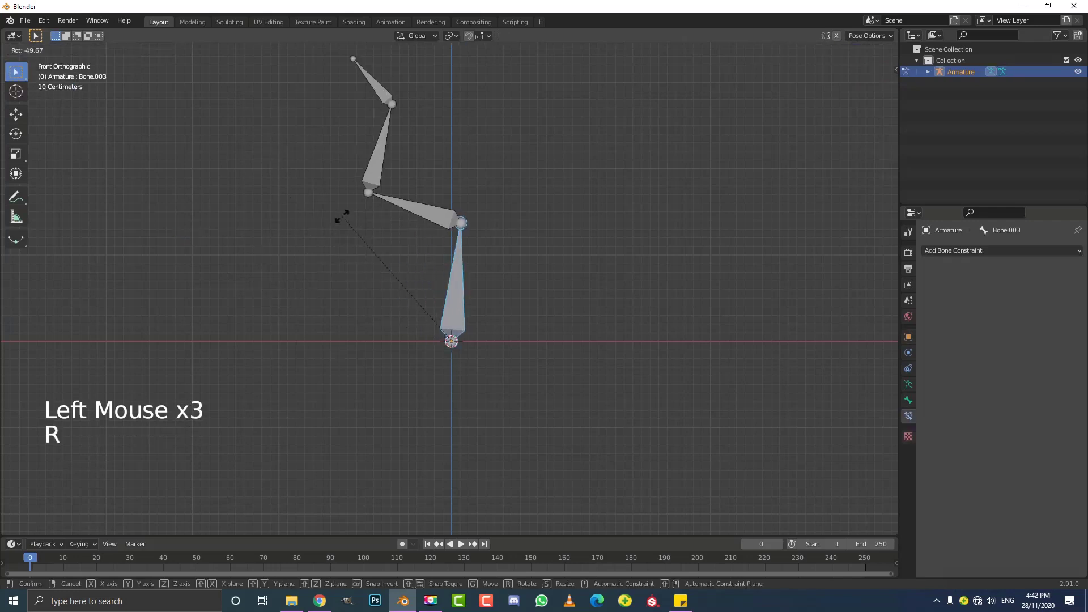
{"action": "left_click", "coordinate": [322, 280]}
{"action": "key", "text": "r"}
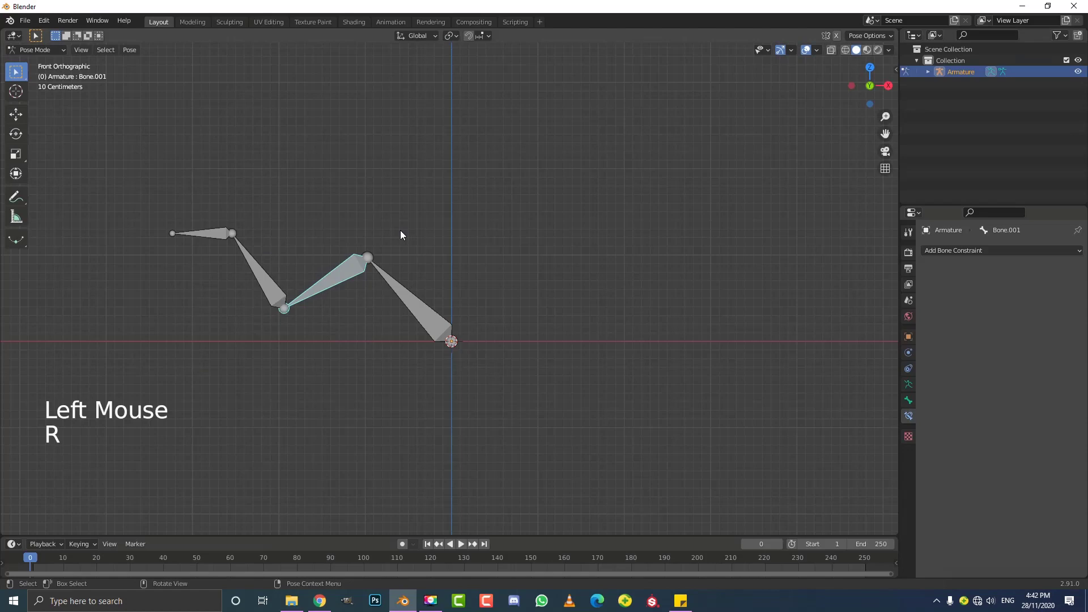
{"action": "left_click", "coordinate": [27, 51]}
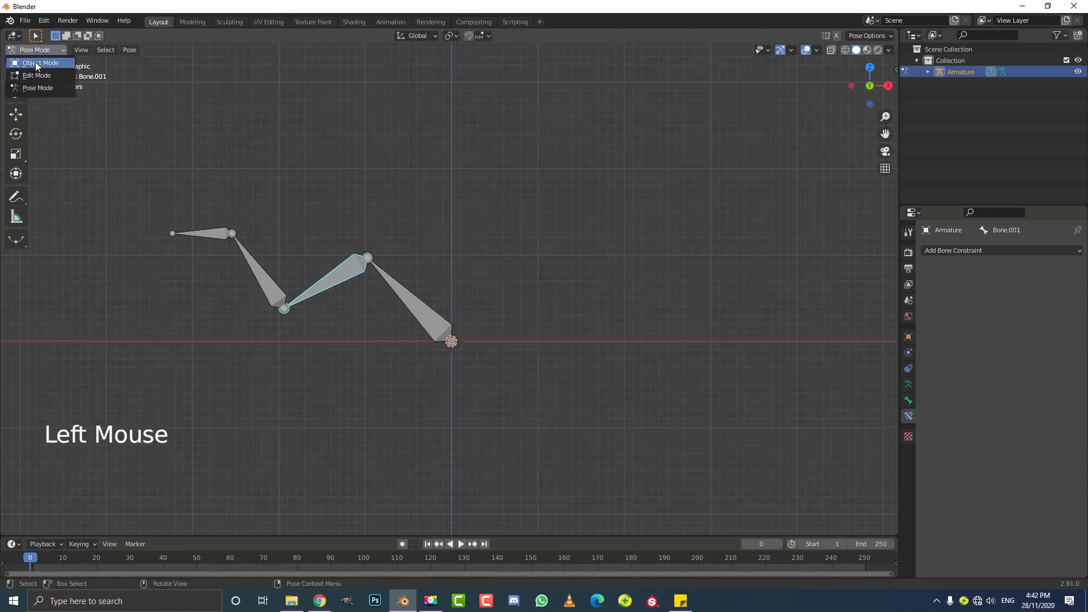
{"action": "left_click", "coordinate": [40, 73]}
{"action": "scroll", "coordinate": [234, 231], "scroll_direction": "up", "scroll_amount": 1}
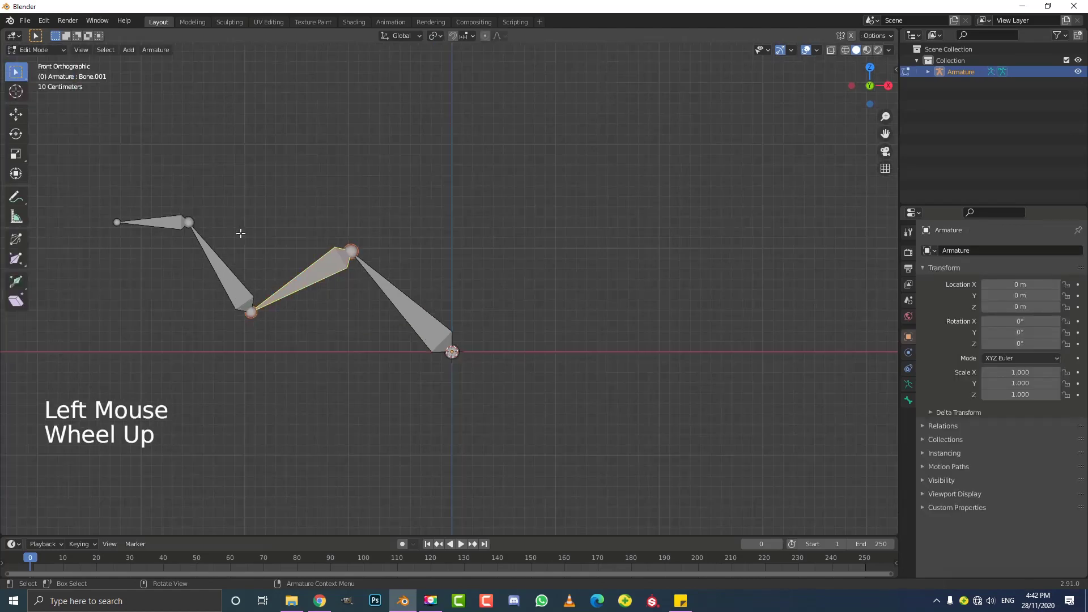
{"action": "middle_click_drag", "start_coordinate": [308, 245], "coordinate": [437, 247], "text": "shift"}
{"action": "scroll", "coordinate": [566, 288], "scroll_direction": "up", "scroll_amount": 3}
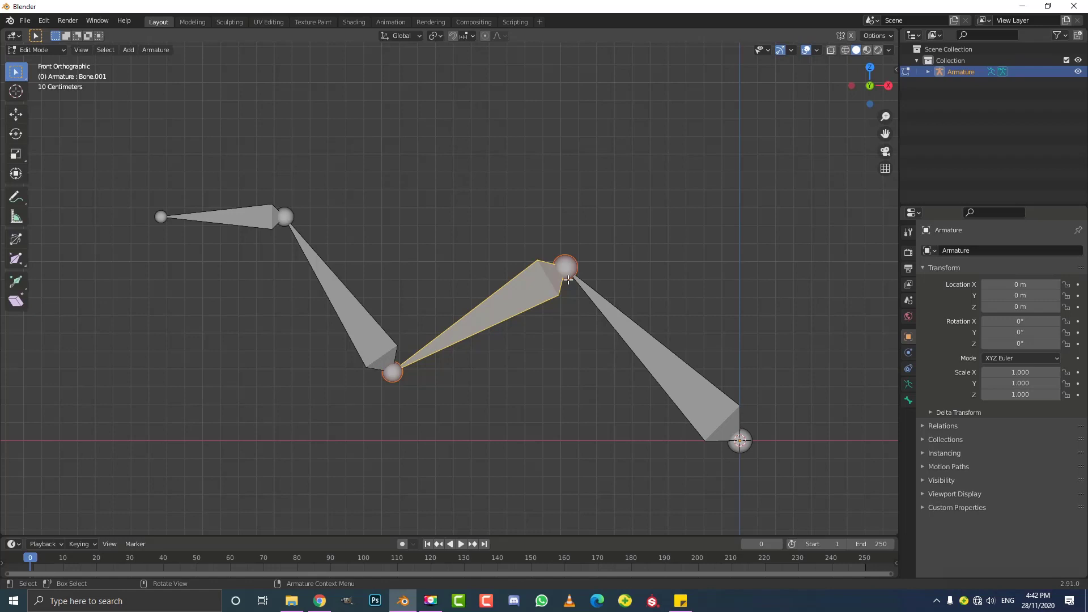
Move the leftmost horizontal bone and reselect bones along the chain.
{"action": "left_click", "coordinate": [244, 217]}
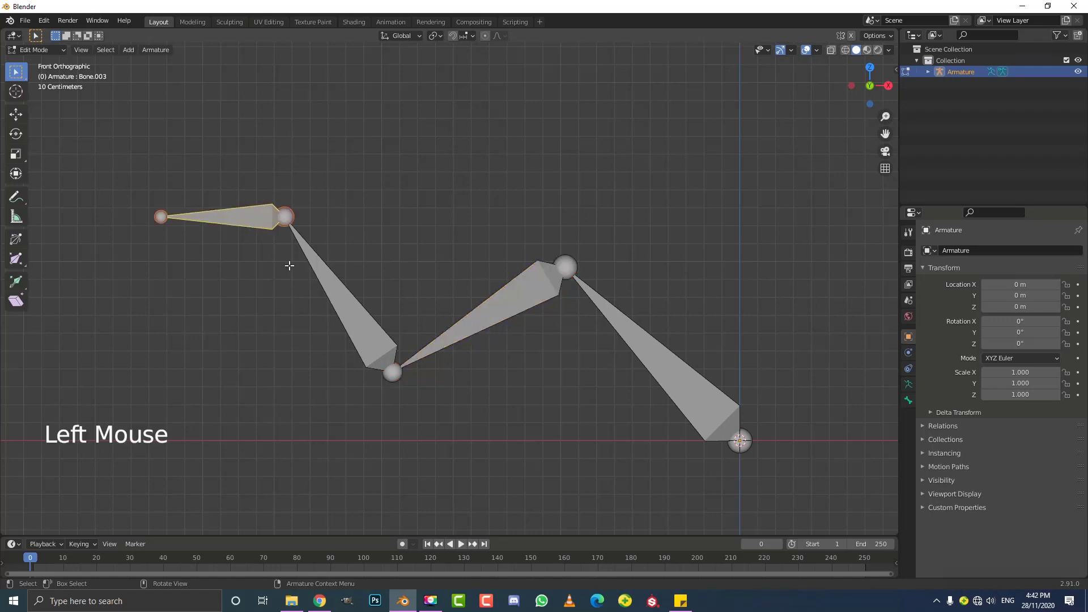
{"action": "key", "text": "g"}
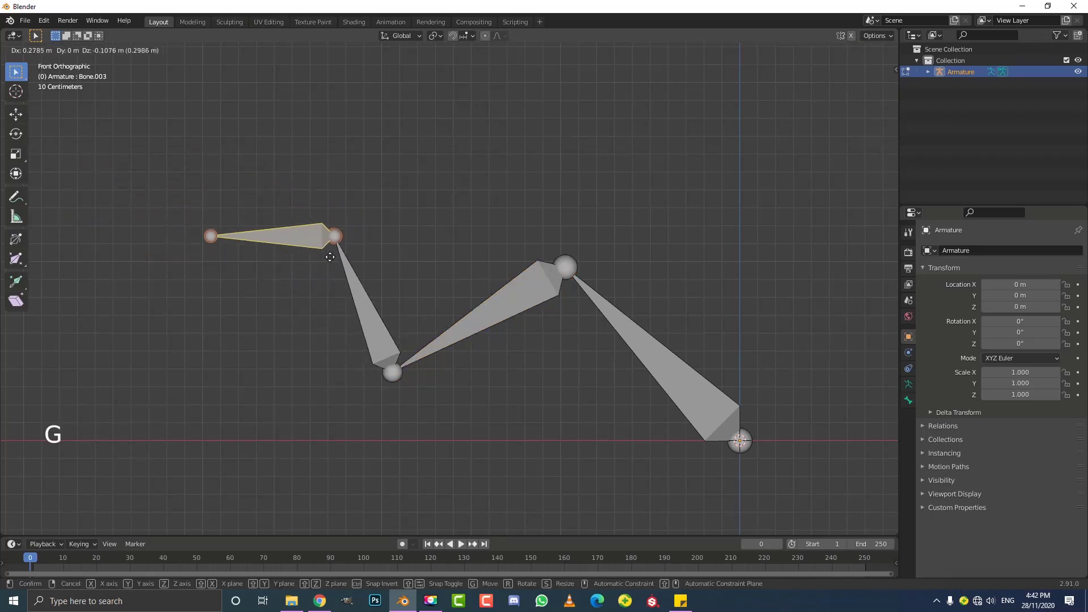
{"action": "left_click", "coordinate": [280, 237]}
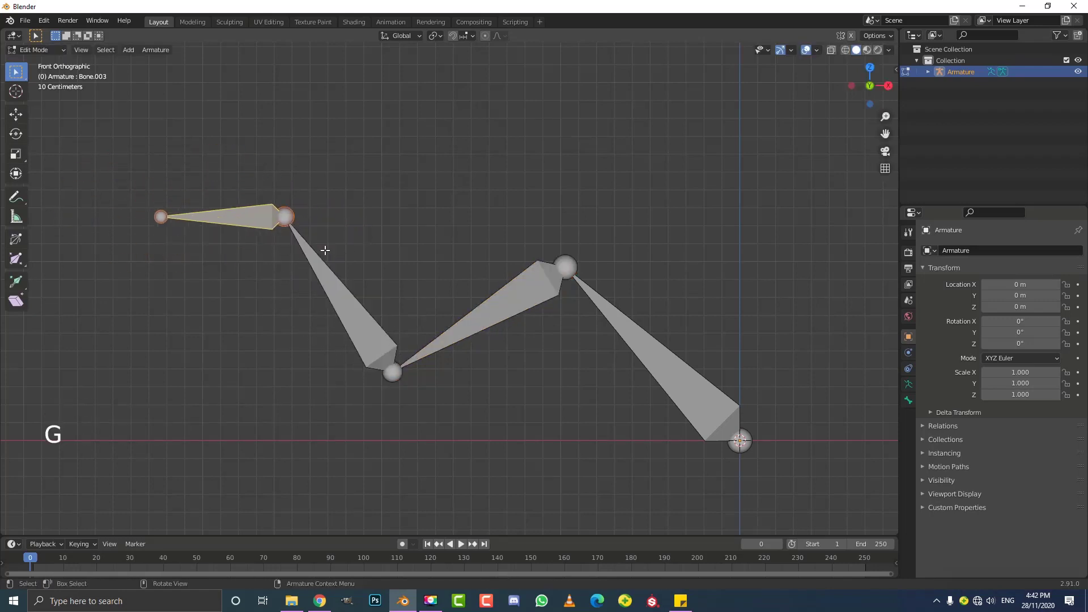
{"action": "left_click", "coordinate": [287, 208]}
{"action": "left_click", "coordinate": [221, 208]}
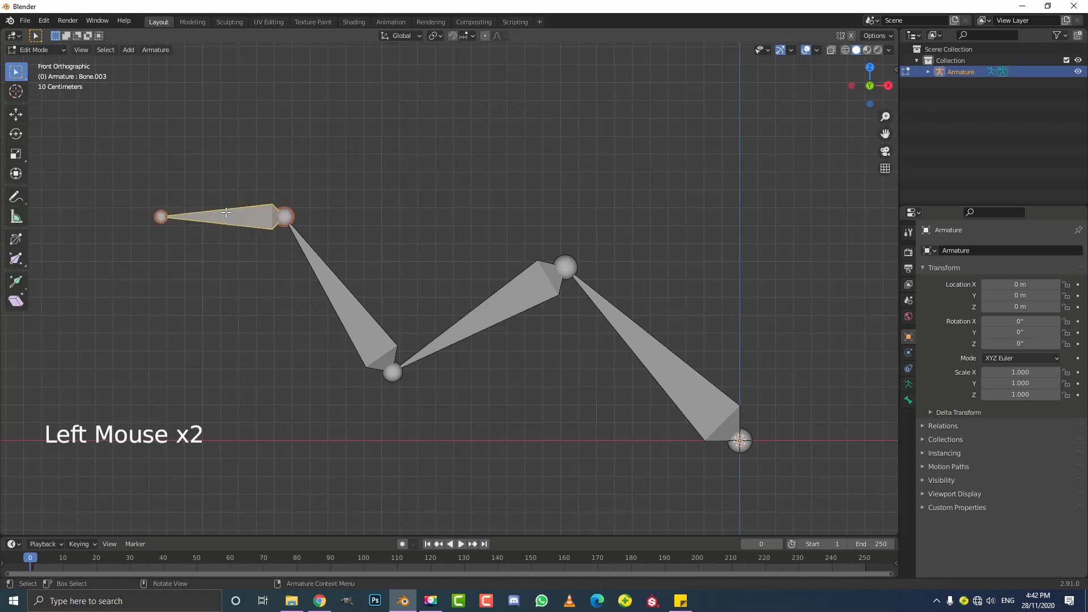
{"action": "left_click", "coordinate": [325, 272]}
Extrude a new bone up and to the right from the upper-left joint.
{"action": "left_click", "coordinate": [287, 230]}
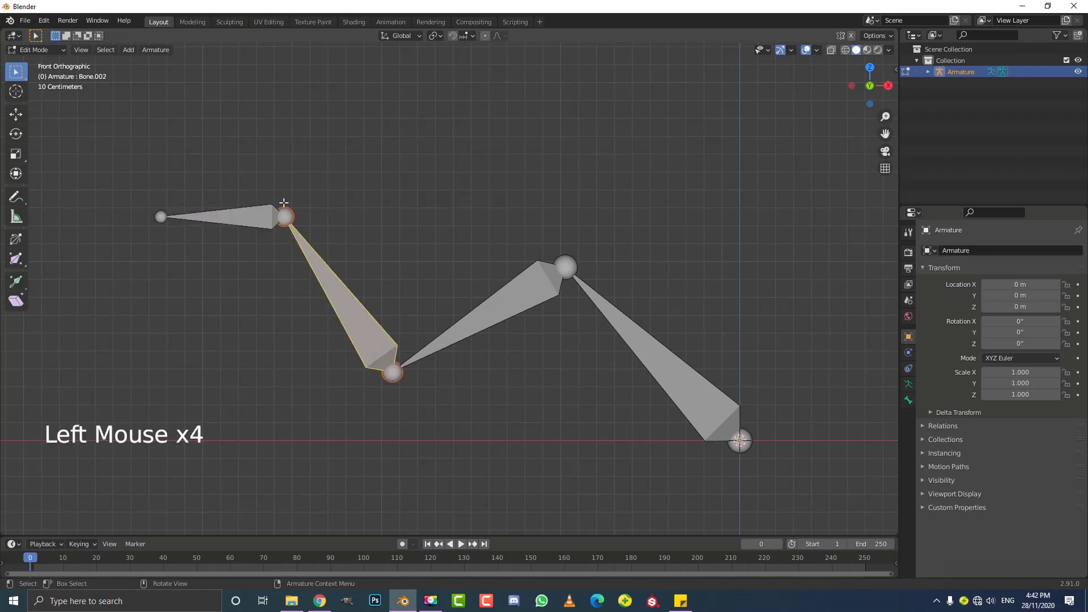
{"action": "key", "text": "e"}
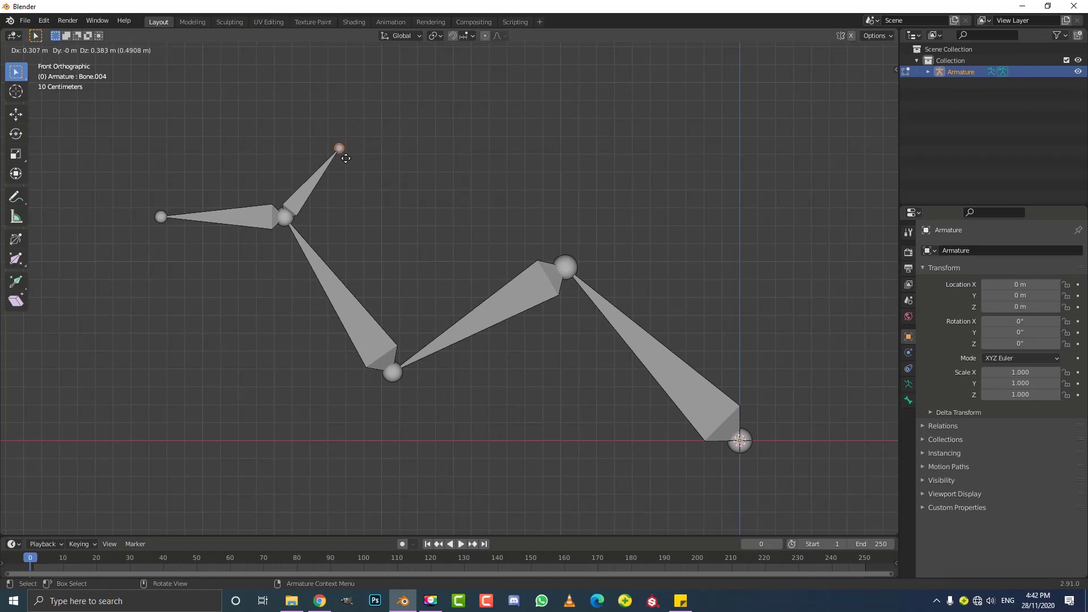
{"action": "left_click", "coordinate": [352, 153]}
{"action": "scroll", "coordinate": [315, 184], "scroll_direction": "up", "scroll_amount": 1}
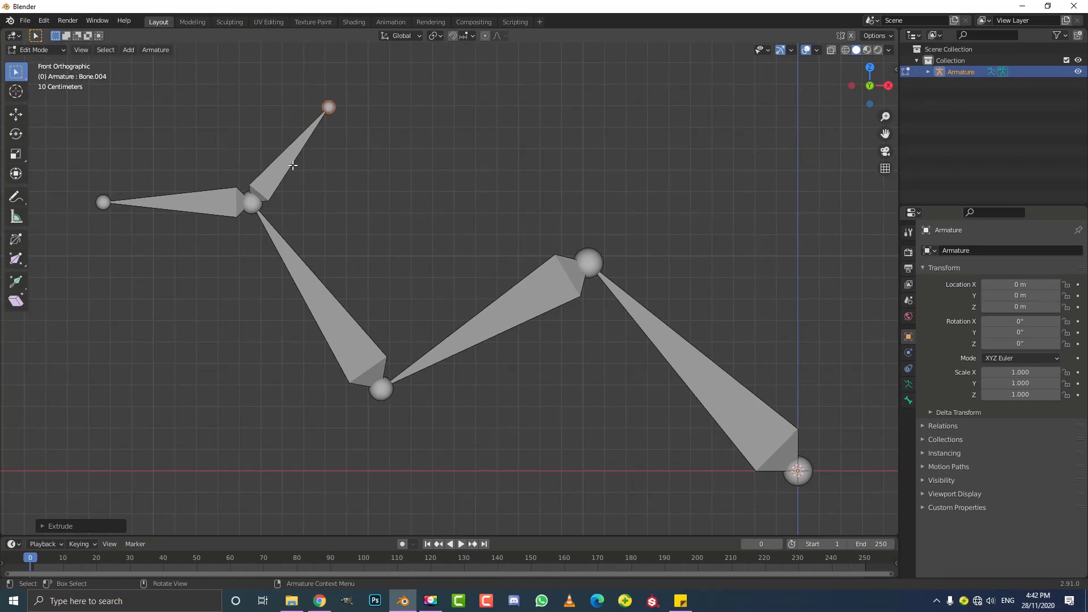
{"action": "scroll", "coordinate": [307, 168], "scroll_direction": "down", "scroll_amount": 1}
{"action": "left_click", "coordinate": [320, 179]}
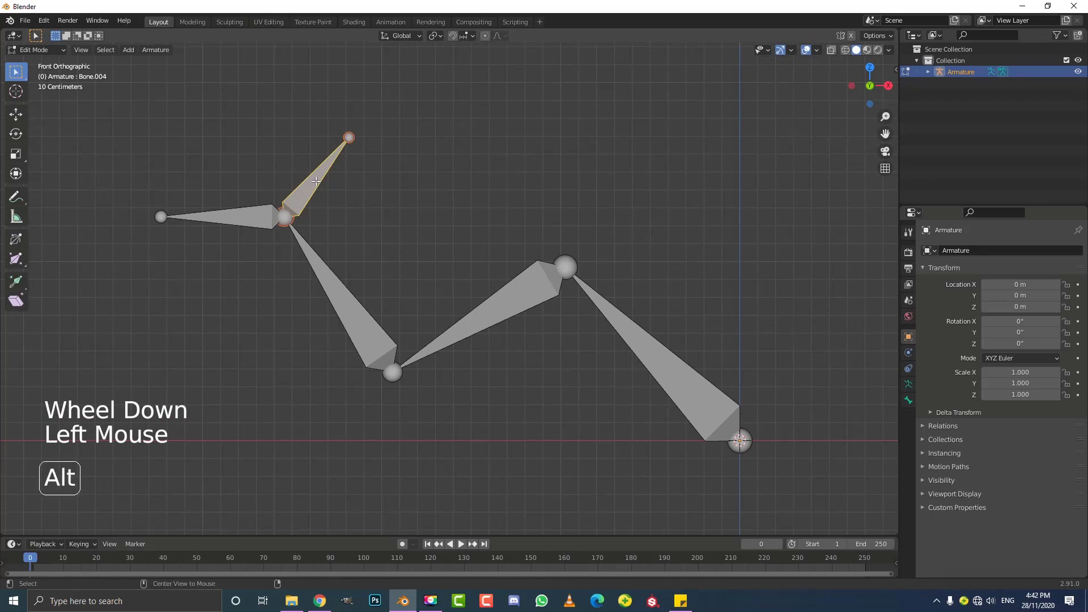
Clear the new bone's parent, set it back on the joint, and test-move the leftmost bone.
{"action": "key", "text": "alt+p"}
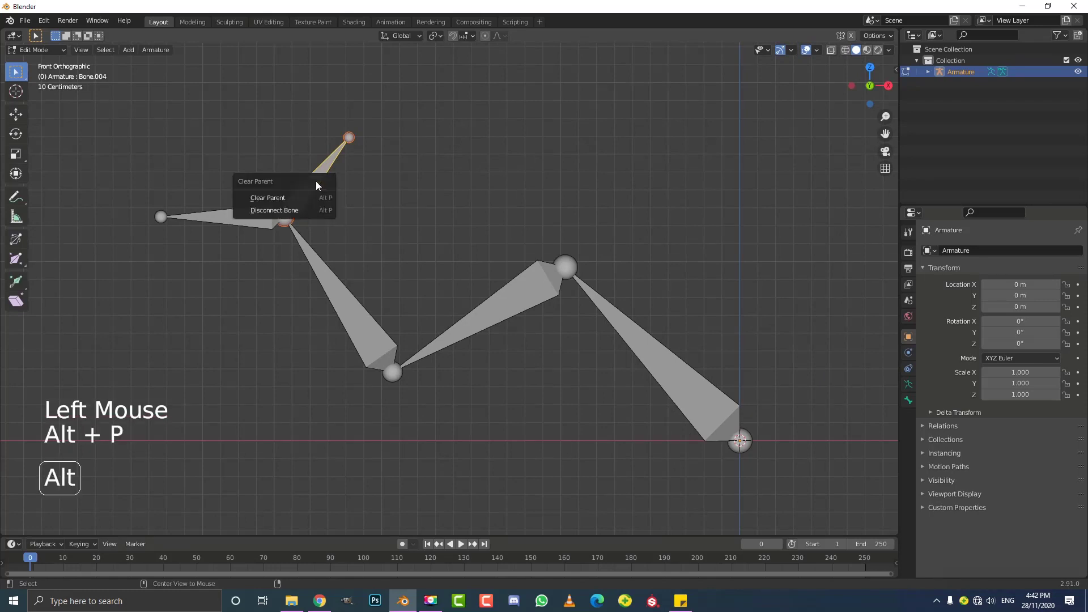
{"action": "left_click", "coordinate": [284, 210]}
{"action": "key", "text": "g"}
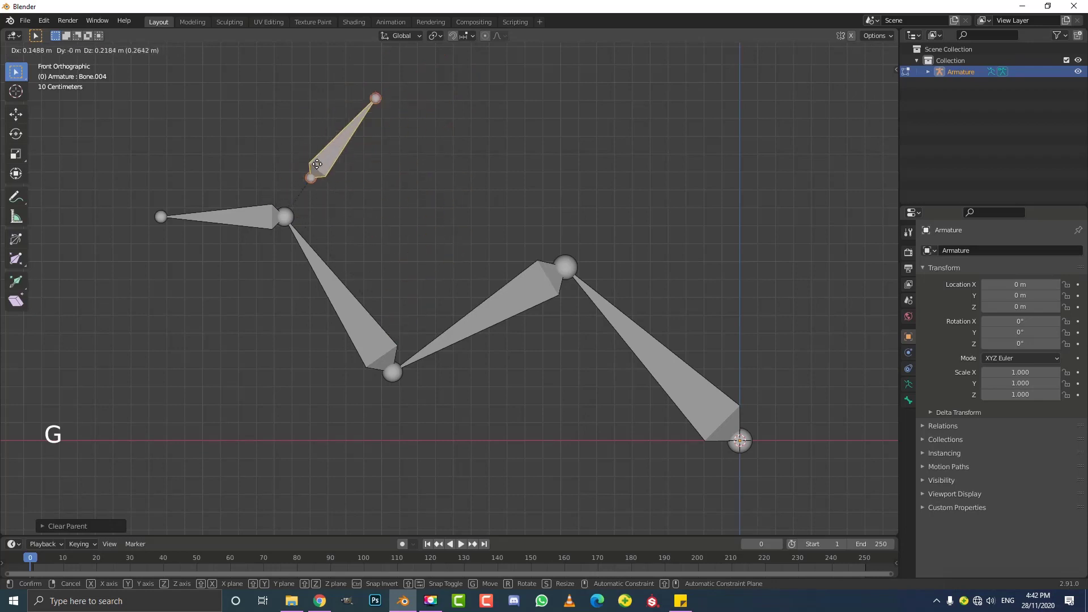
{"action": "left_click", "coordinate": [305, 234]}
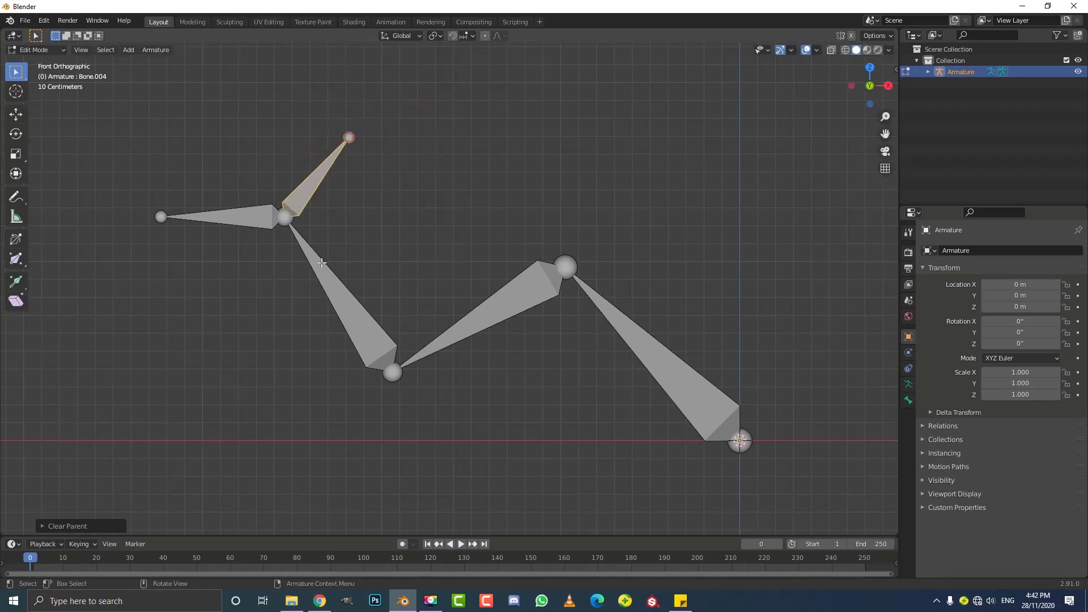
{"action": "left_click", "coordinate": [239, 214]}
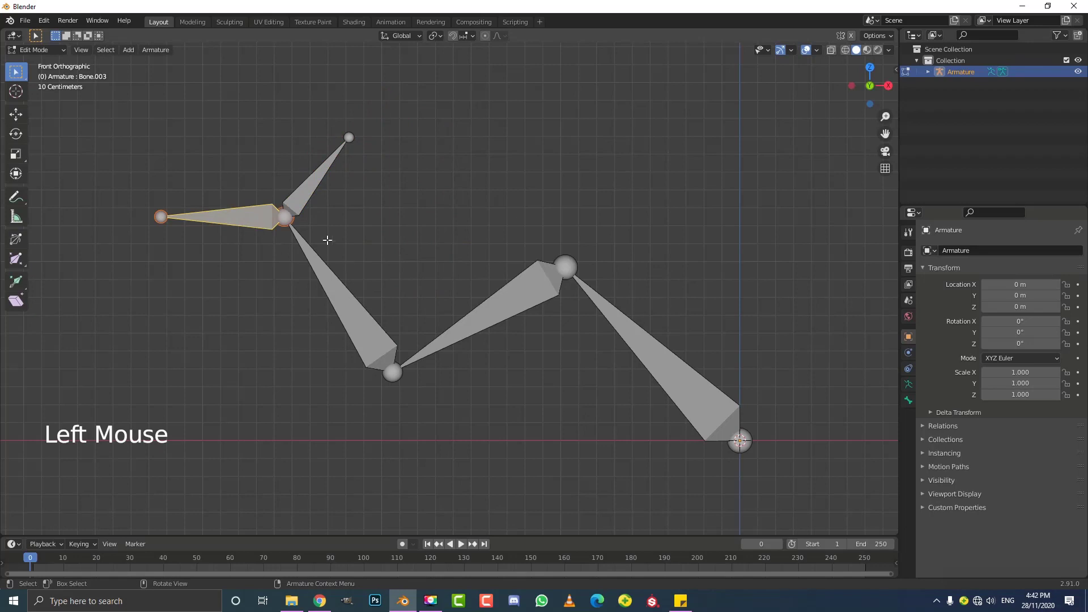
{"action": "key", "text": "g"}
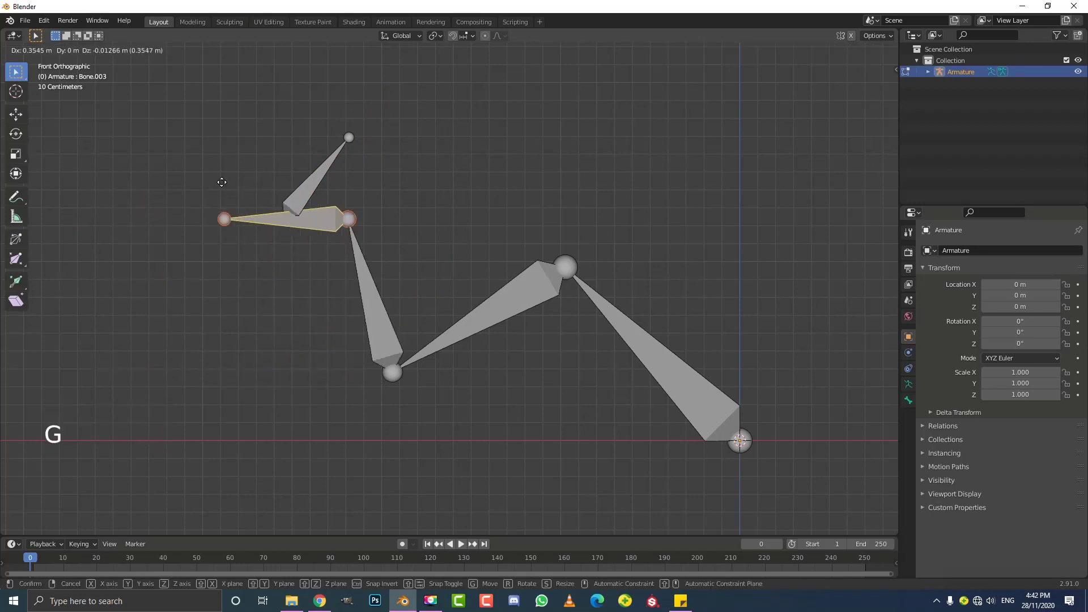
{"action": "right_click", "coordinate": [211, 214]}
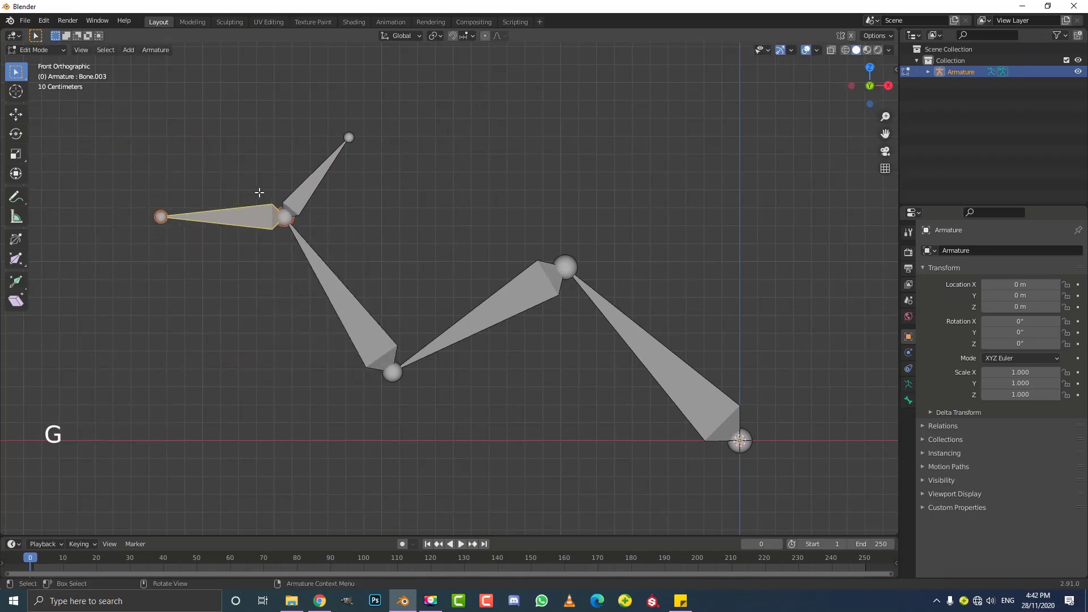
Clear the upper bone's parent link again and confirm it moves freely, cancelling the test.
{"action": "left_click", "coordinate": [319, 168]}
{"action": "key", "text": "g"}
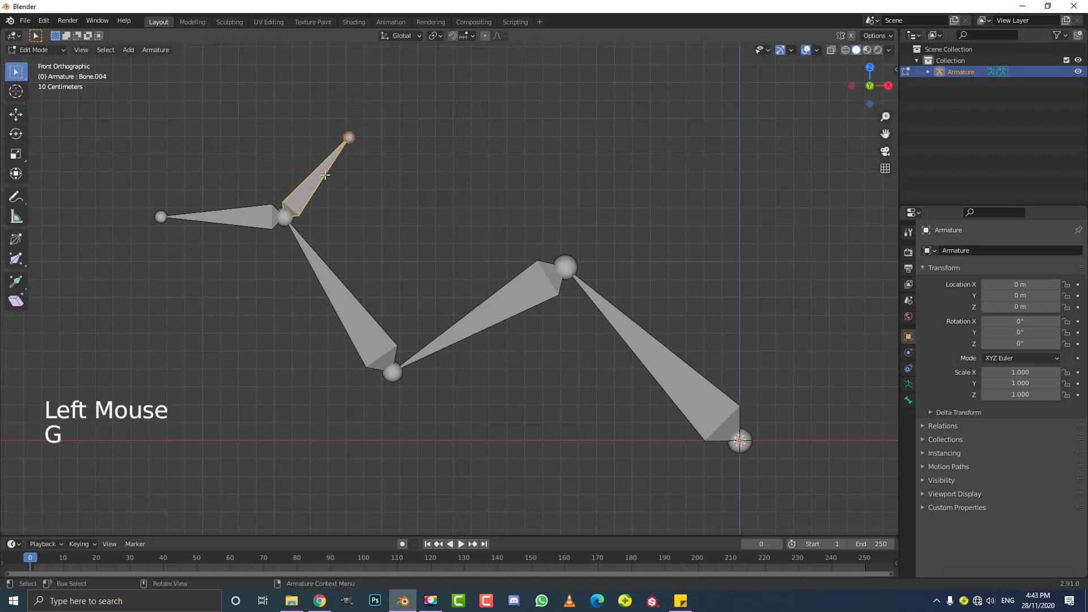
{"action": "key", "text": "alt+p"}
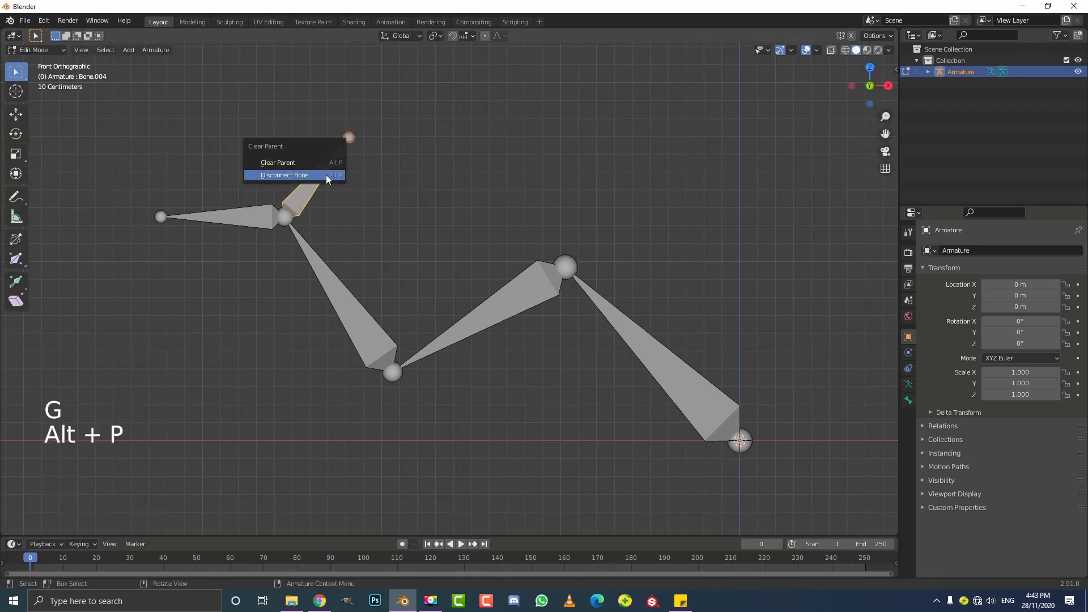
{"action": "left_click", "coordinate": [313, 163]}
{"action": "key", "text": "g"}
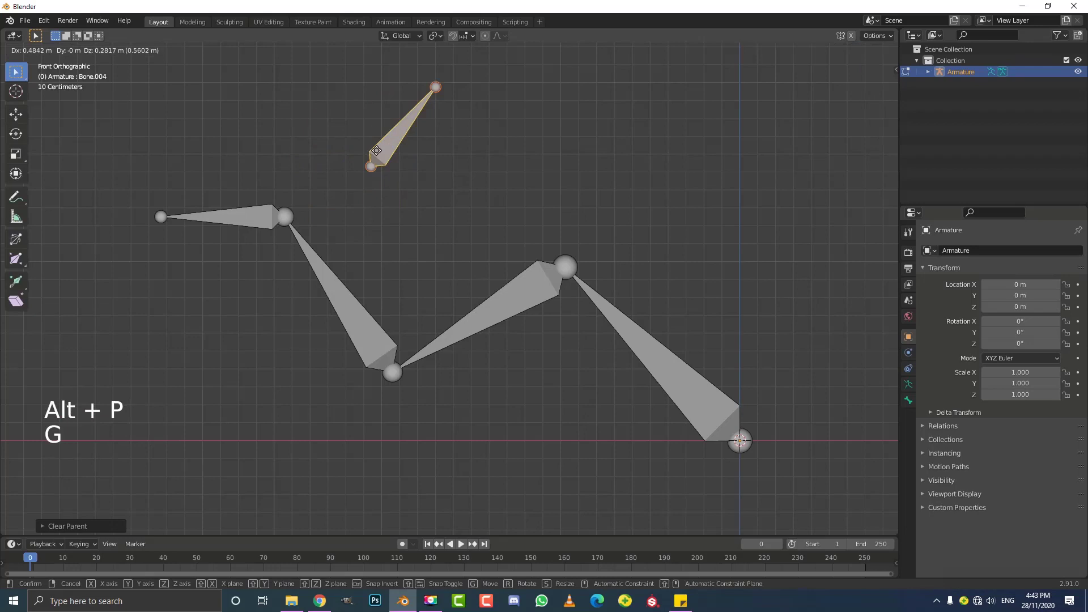
{"action": "right_click", "coordinate": [352, 161]}
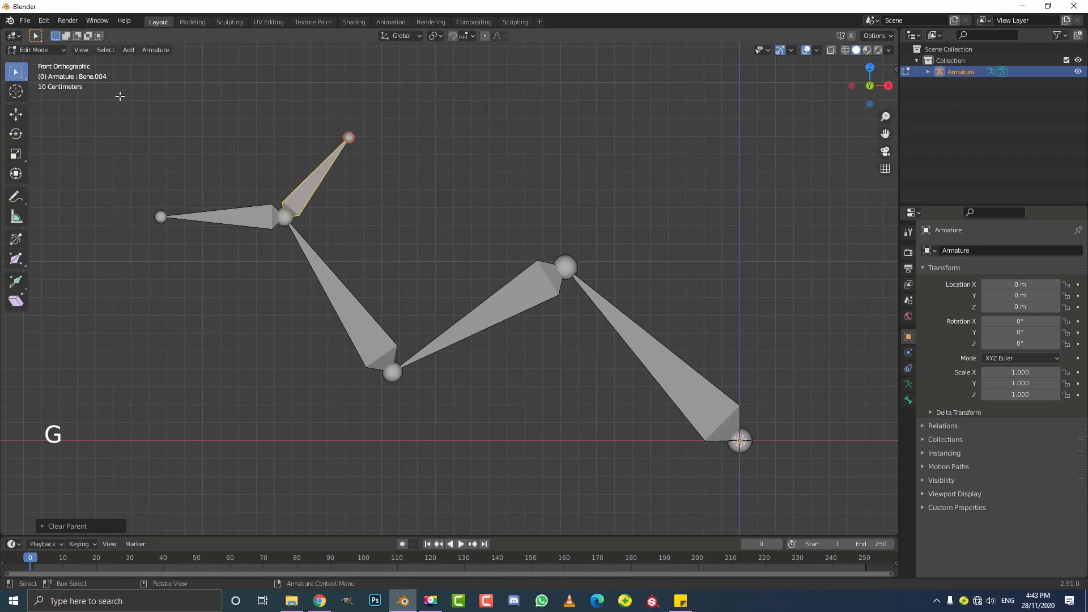
Switch the armature to Pose Mode and set Bone.004 back on the upper-left joint.
{"action": "left_click", "coordinate": [38, 54]}
{"action": "left_click", "coordinate": [49, 91]}
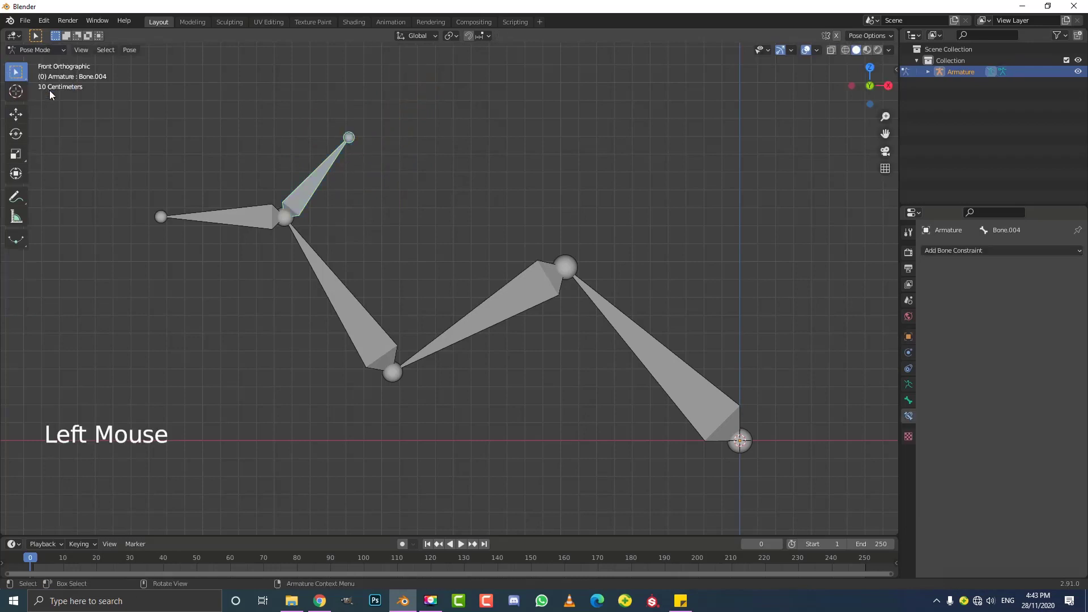
{"action": "key", "text": "g"}
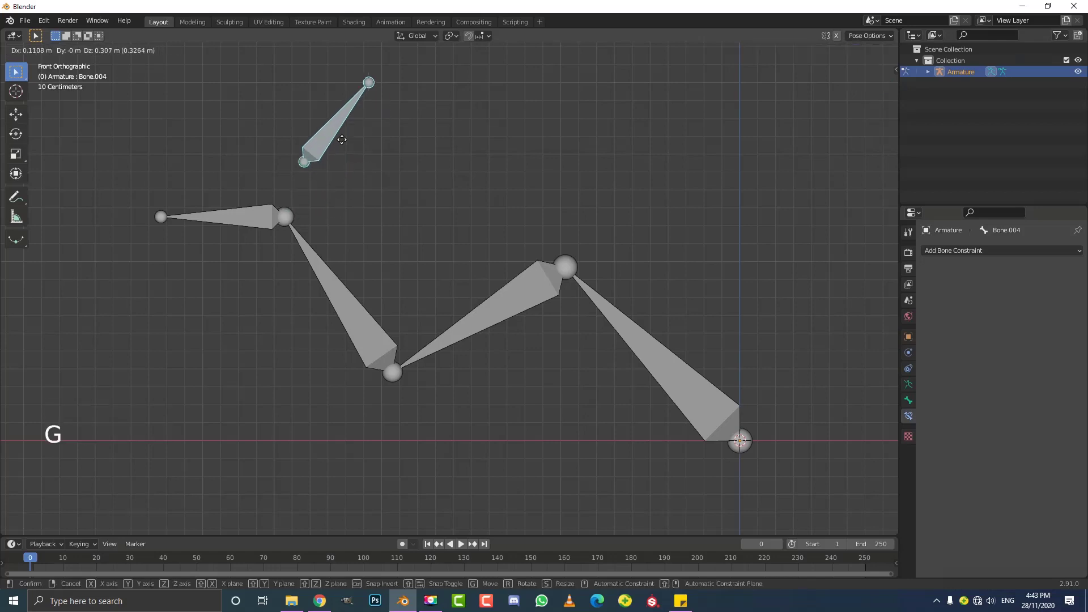
{"action": "left_click", "coordinate": [374, 198]}
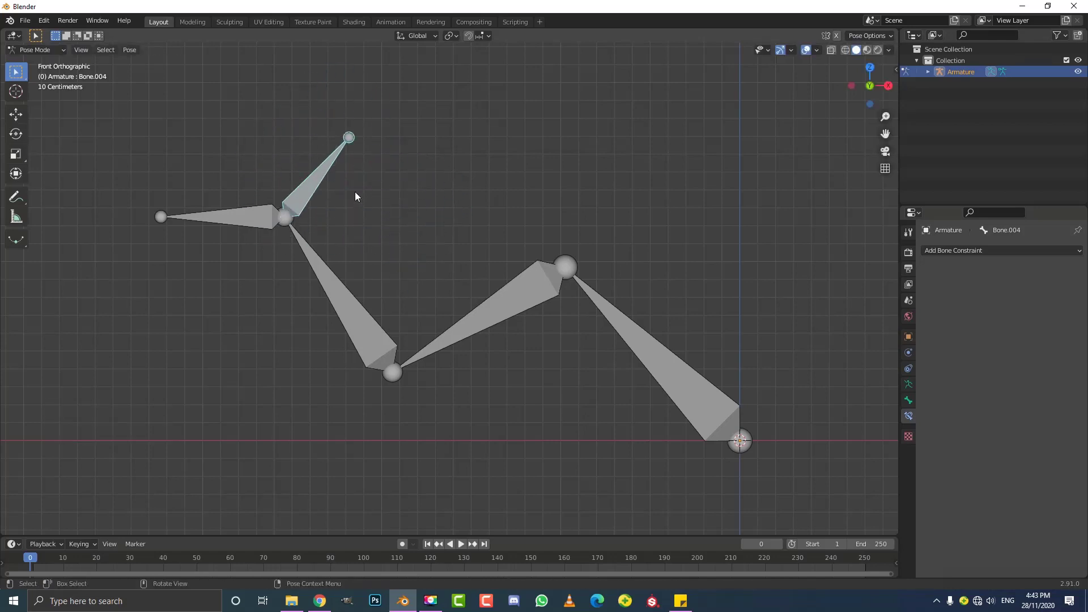
Select Bone.004, add Bone.002 to the selection and open the constraints-with-targets menu.
{"action": "scroll", "coordinate": [321, 187], "scroll_direction": "up", "scroll_amount": 1}
{"action": "left_click", "coordinate": [290, 159]}
{"action": "scroll", "coordinate": [294, 182], "scroll_direction": "down", "scroll_amount": 2}
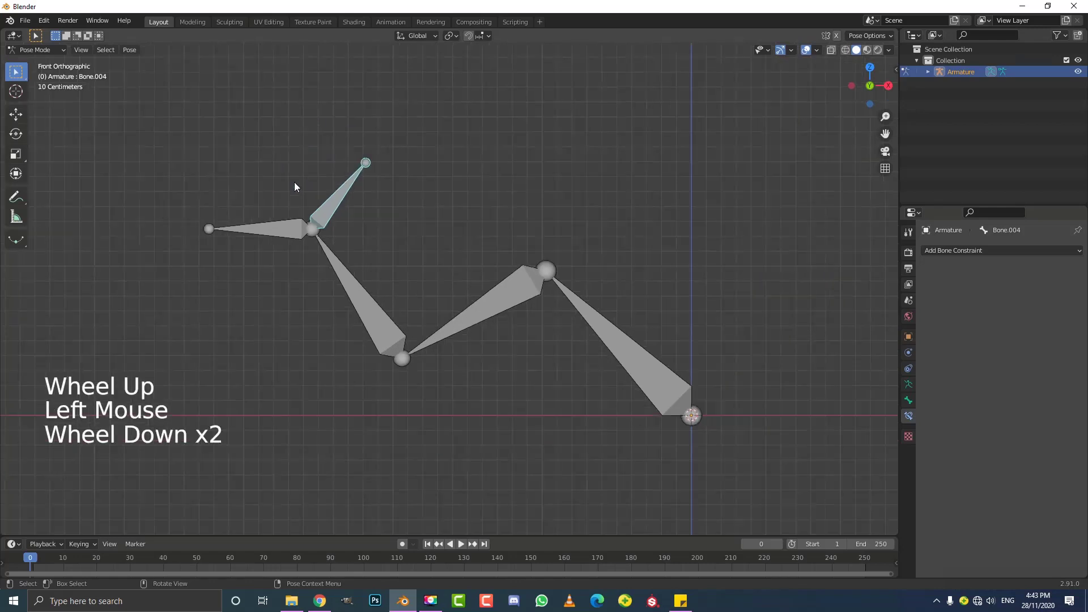
{"action": "key", "text": "g"}
{"action": "right_click", "coordinate": [331, 164]}
{"action": "scroll", "coordinate": [335, 192], "scroll_direction": "up", "scroll_amount": 1}
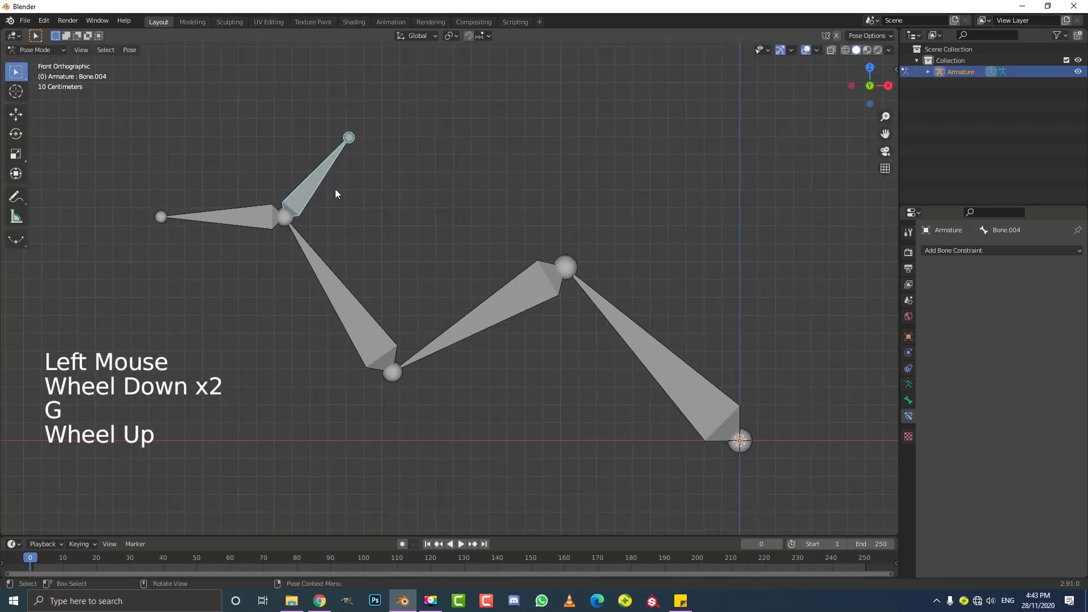
{"action": "key", "text": "shift"}
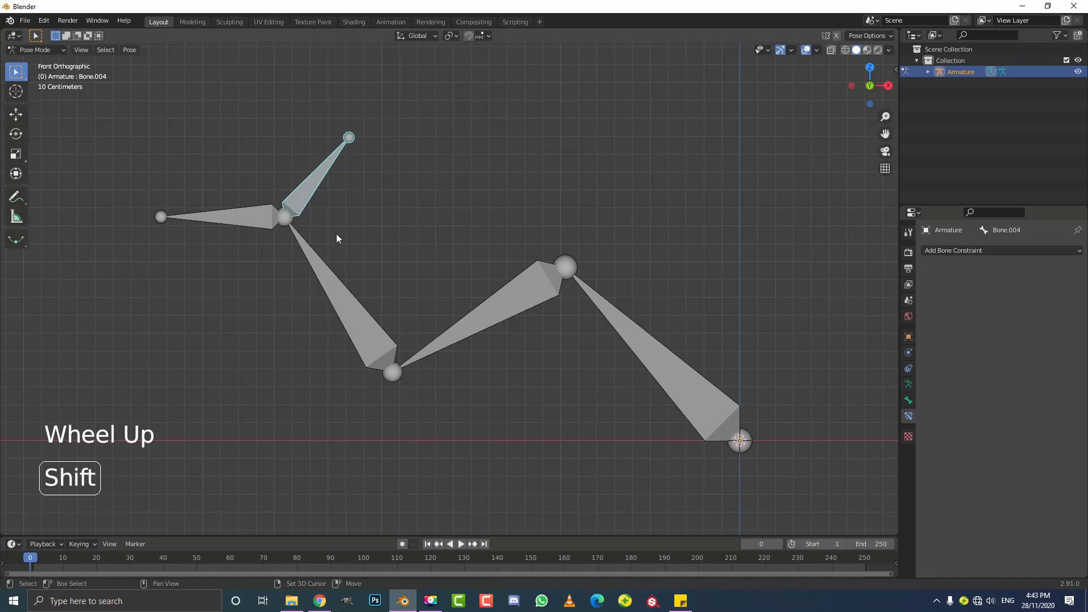
{"action": "left_click", "coordinate": [328, 273], "text": "shift"}
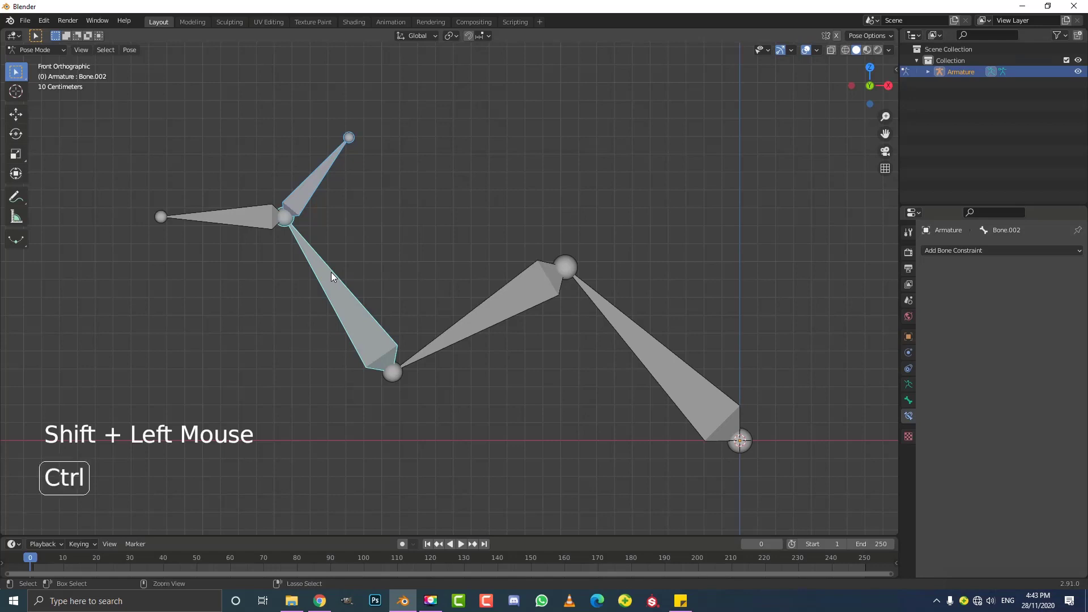
{"action": "key", "text": "shift+ctrl+c"}
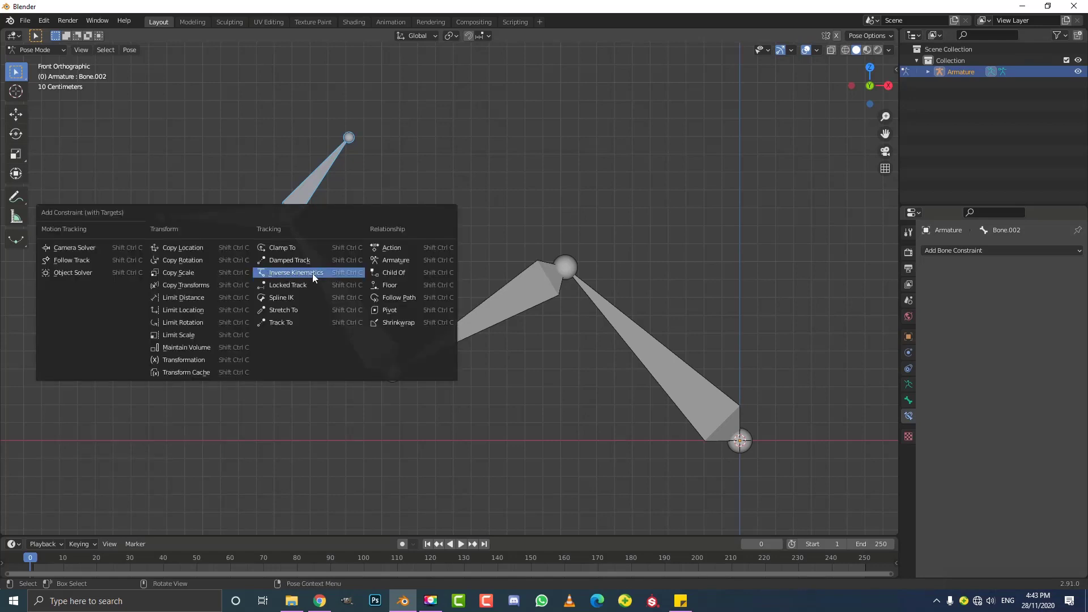
Add an Inverse Kinematics constraint to Bone.002 and test it by grabbing Bone.004.
{"action": "left_click", "coordinate": [312, 273]}
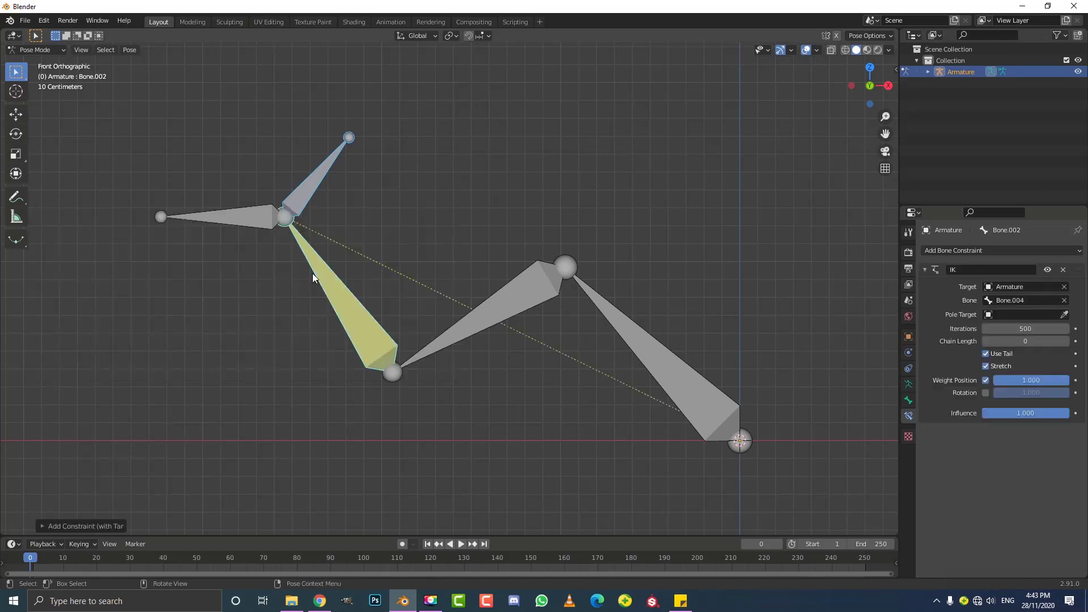
{"action": "left_click", "coordinate": [323, 161]}
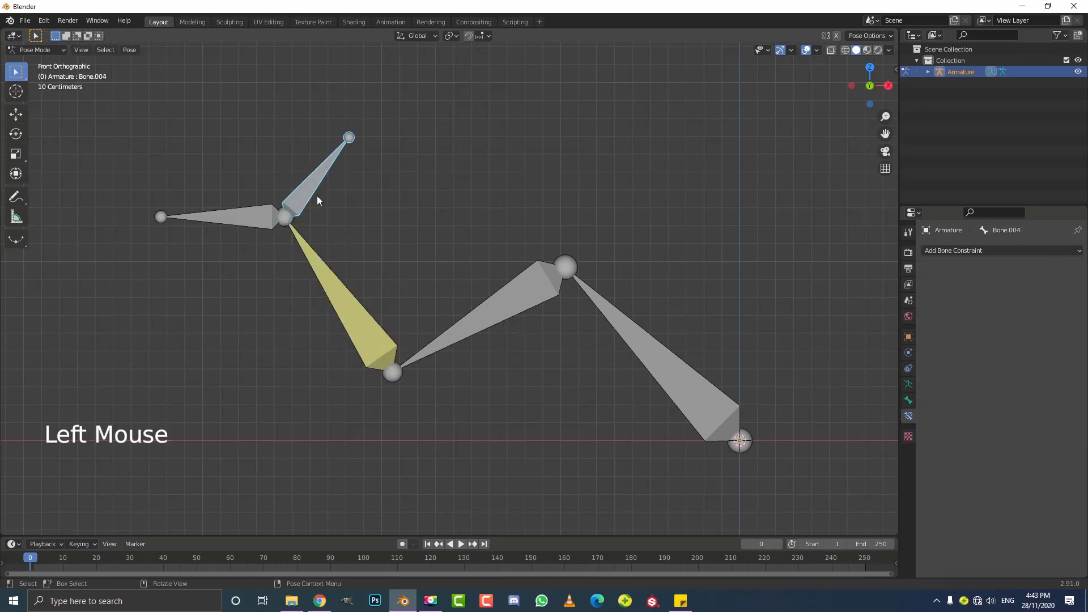
{"action": "scroll", "coordinate": [317, 196], "scroll_direction": "down", "scroll_amount": 1}
{"action": "key", "text": "g"}
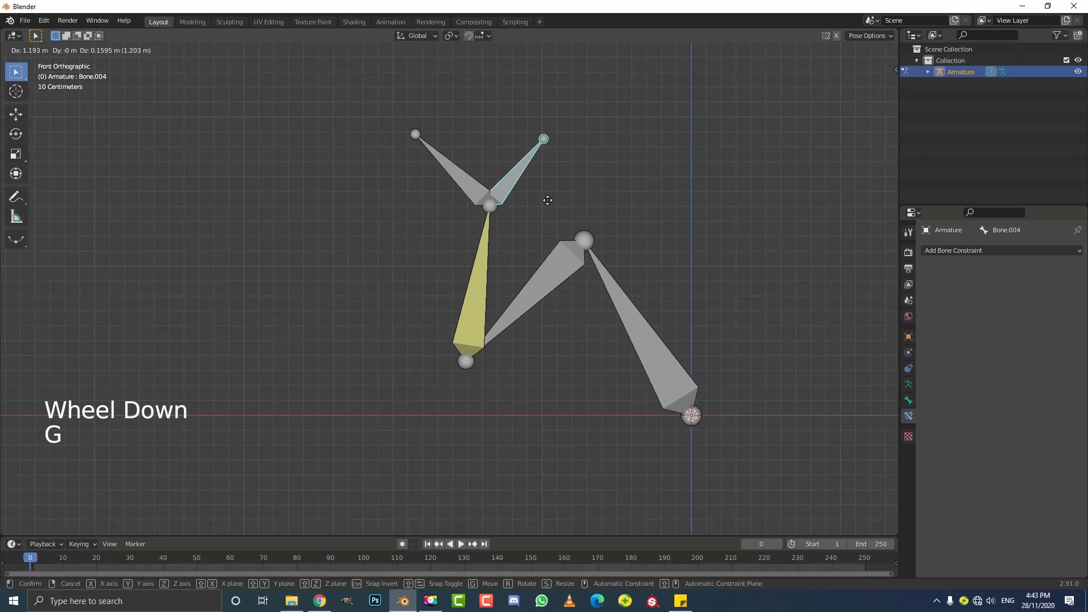
{"action": "right_click", "coordinate": [464, 145]}
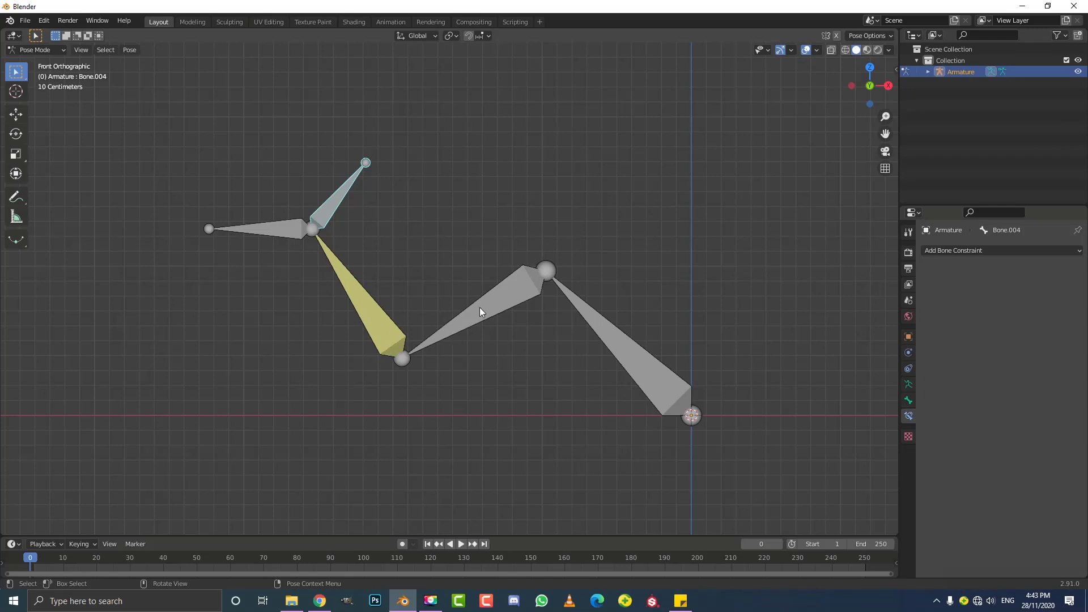
Try IK chain lengths 1 and 2 on Bone.002, testing each by grabbing Bone.004.
{"action": "left_click", "coordinate": [332, 270]}
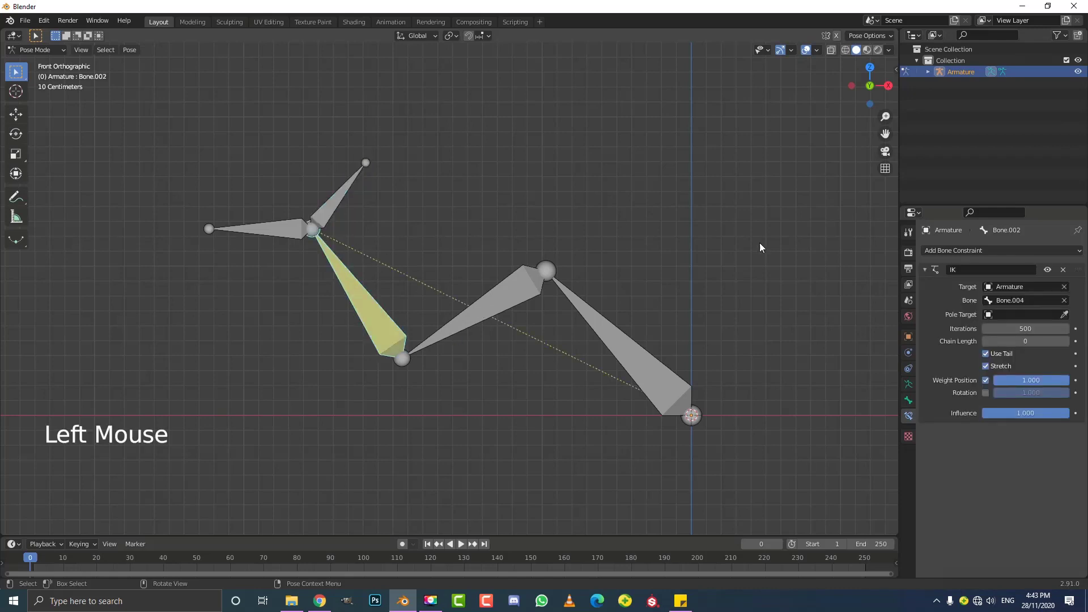
{"action": "left_click", "coordinate": [950, 398]}
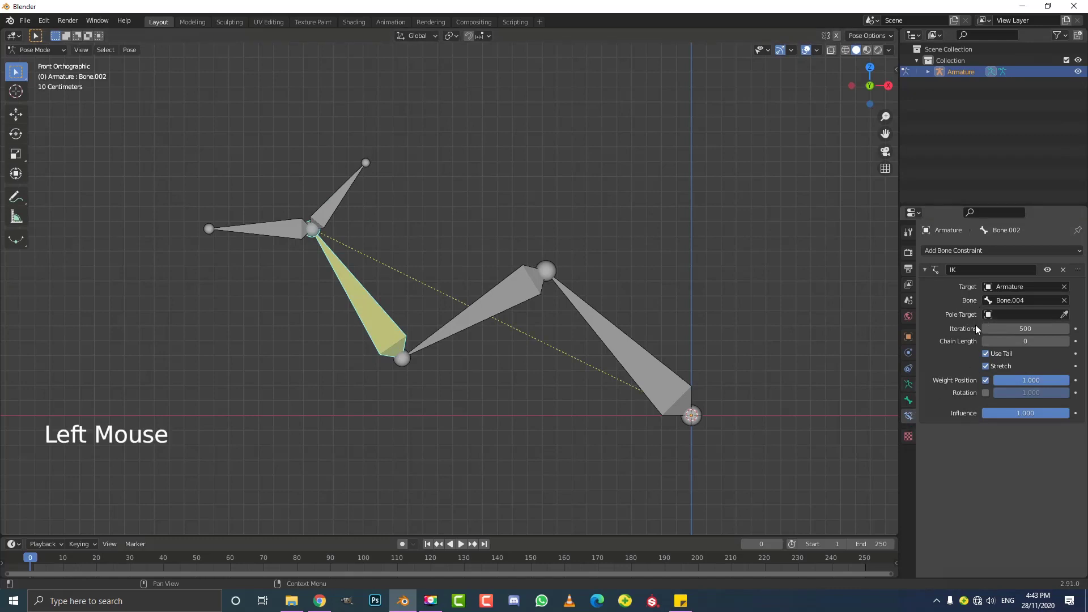
{"action": "left_click", "coordinate": [1066, 341]}
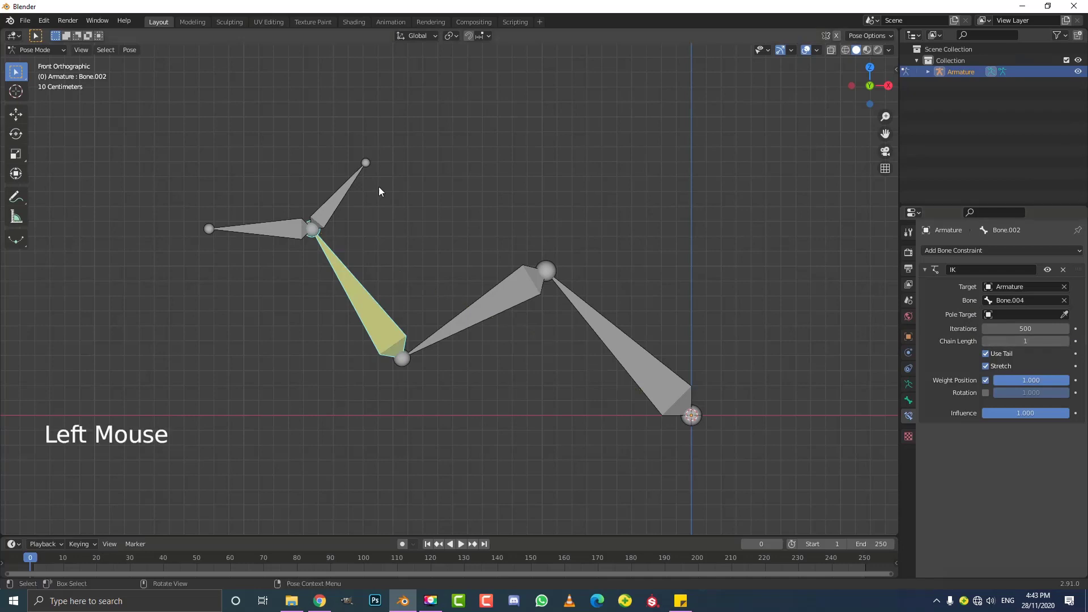
{"action": "left_click", "coordinate": [340, 195]}
{"action": "key", "text": "g"}
{"action": "key", "text": "Escape"}
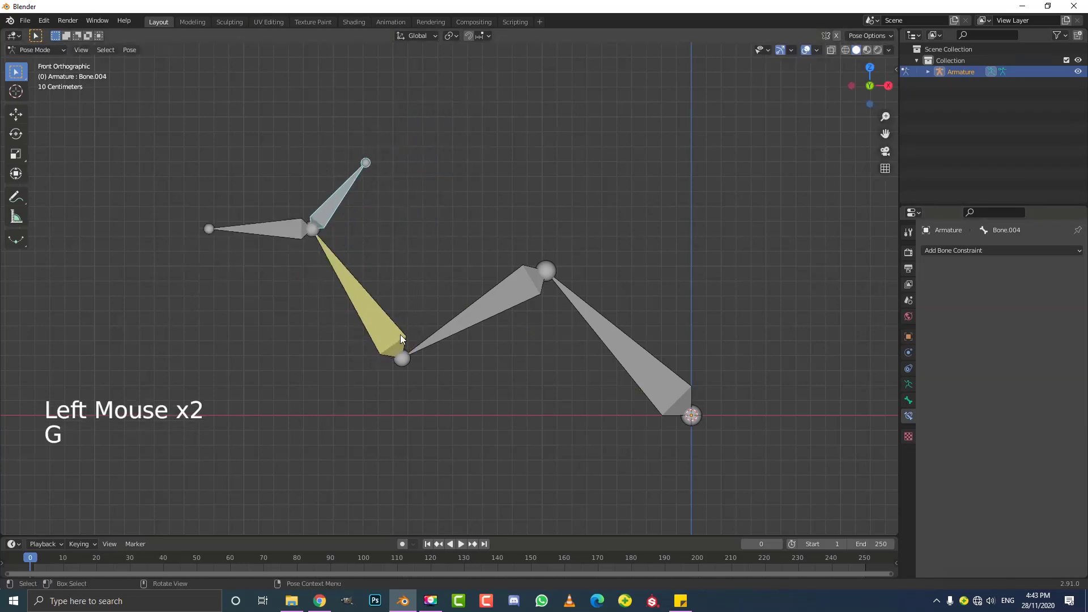
{"action": "left_click", "coordinate": [365, 305]}
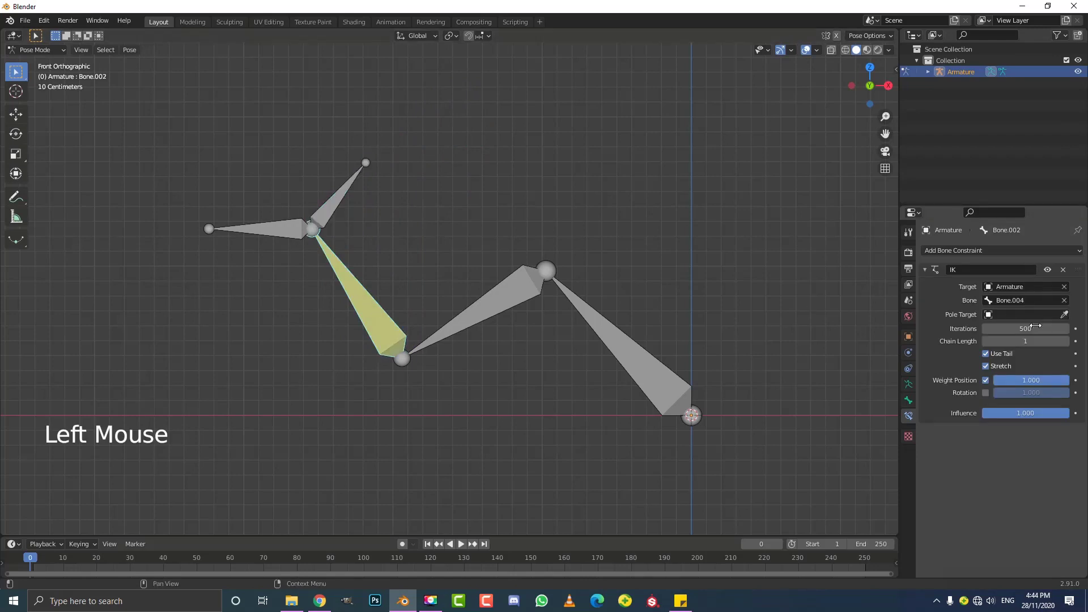
{"action": "left_click", "coordinate": [1061, 341]}
{"action": "left_click", "coordinate": [332, 232]}
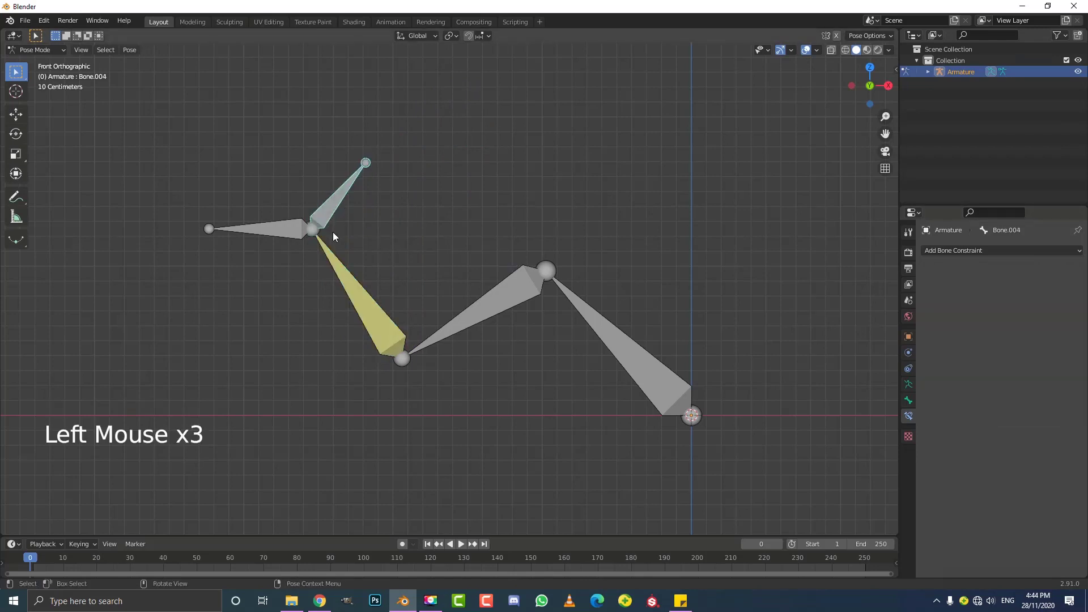
{"action": "key", "text": "g"}
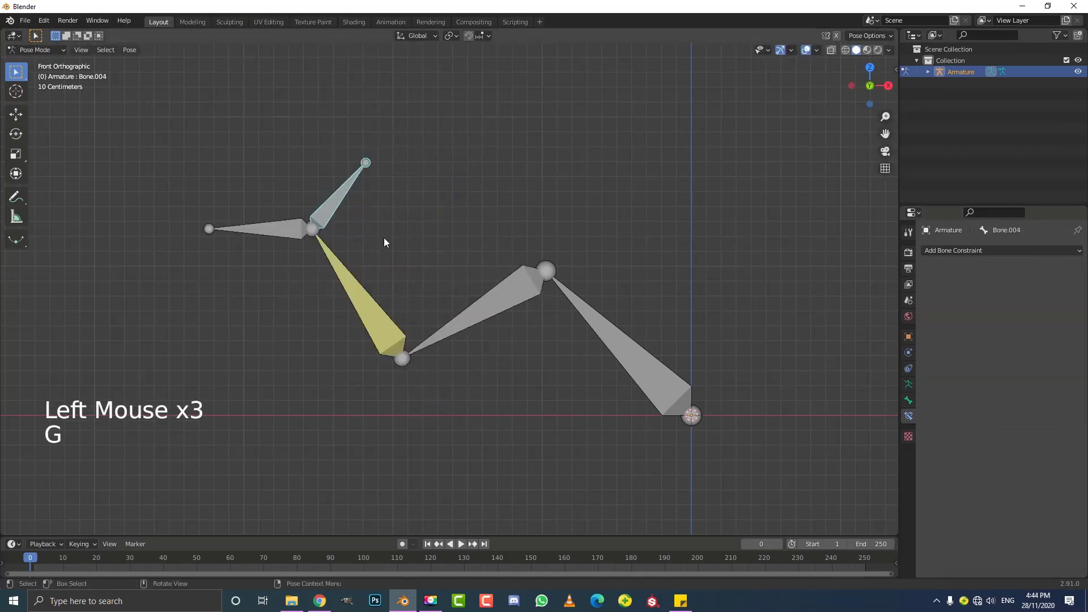
{"action": "left_click", "coordinate": [460, 306]}
Try chain length 3, then reset it to 0 and compare by grabbing Bone.004.
{"action": "left_click", "coordinate": [1061, 341]}
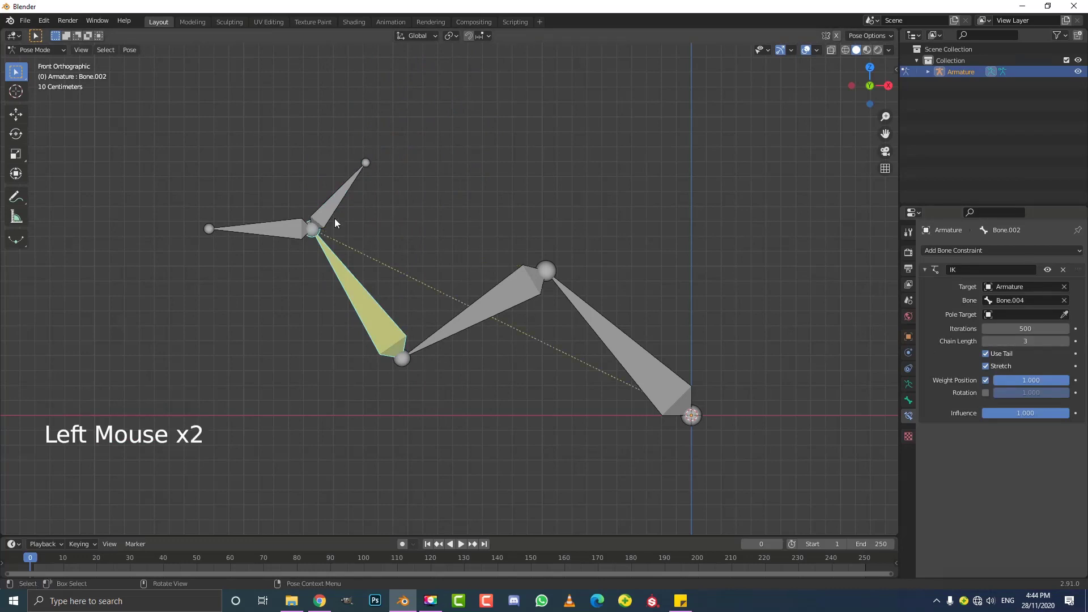
{"action": "left_click", "coordinate": [342, 195]}
{"action": "key", "text": "g"}
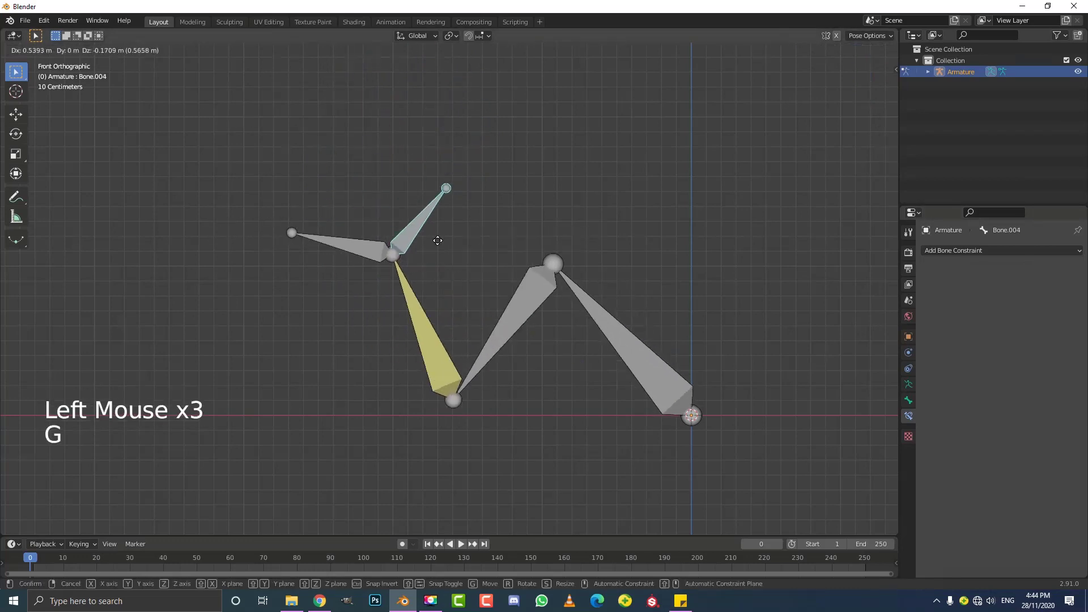
{"action": "key", "text": "Escape"}
{"action": "left_click", "coordinate": [365, 290]}
{"action": "left_click", "coordinate": [987, 341]}
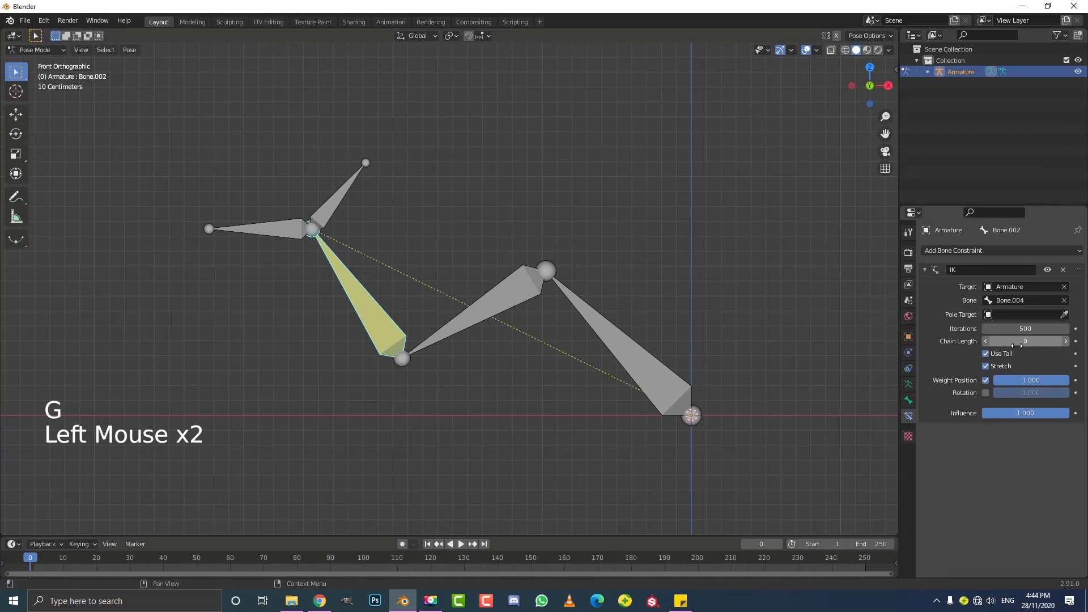
{"action": "left_click", "coordinate": [343, 202]}
{"action": "key", "text": "g"}
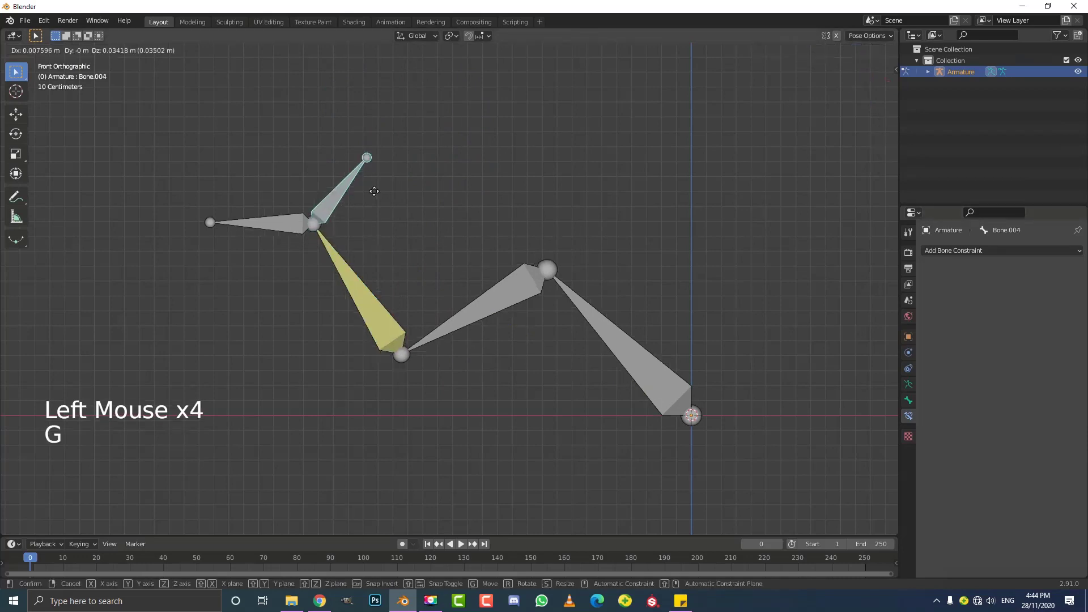
{"action": "key", "text": "Escape"}
Set the IK chain length to 3 and drag Bone.004 to bend the chain.
{"action": "left_click", "coordinate": [351, 273]}
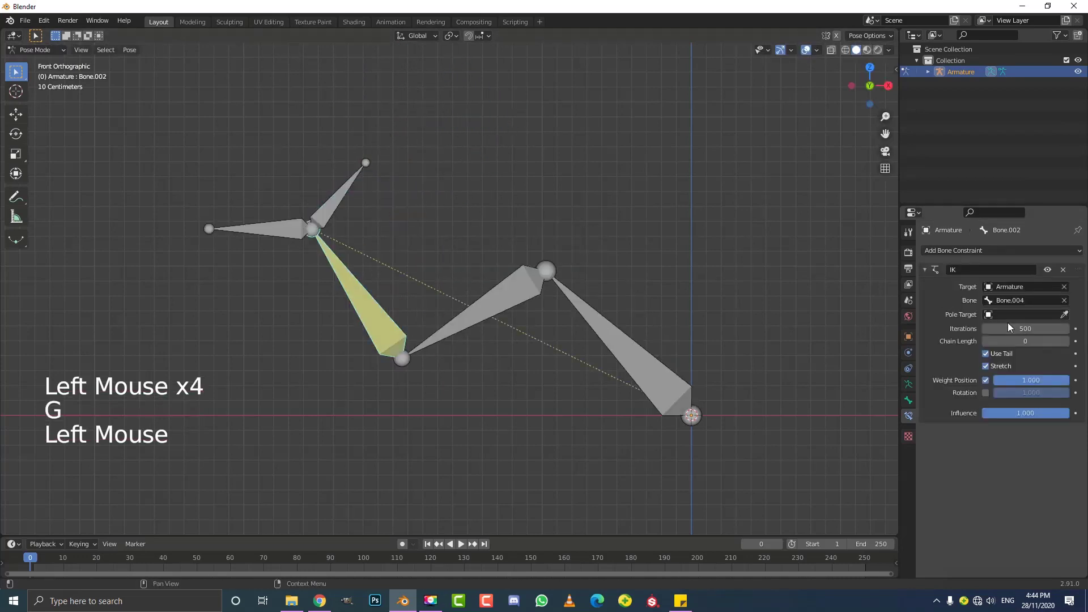
{"action": "left_click", "coordinate": [1066, 341]}
{"action": "left_click", "coordinate": [1066, 341]}
{"action": "left_click", "coordinate": [1066, 341]}
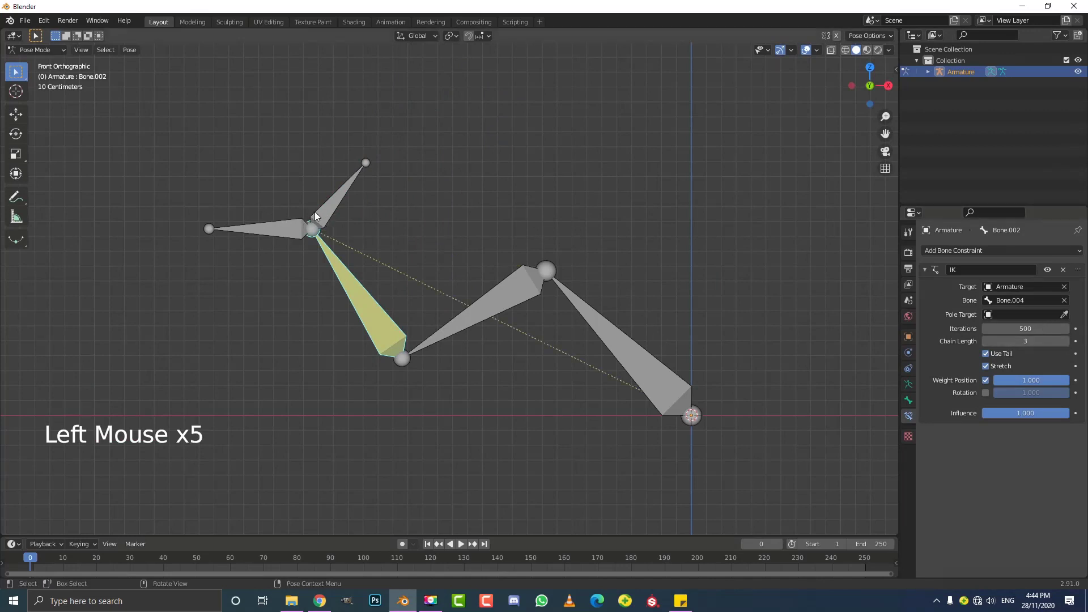
{"action": "left_click", "coordinate": [315, 212]}
{"action": "key", "text": "g"}
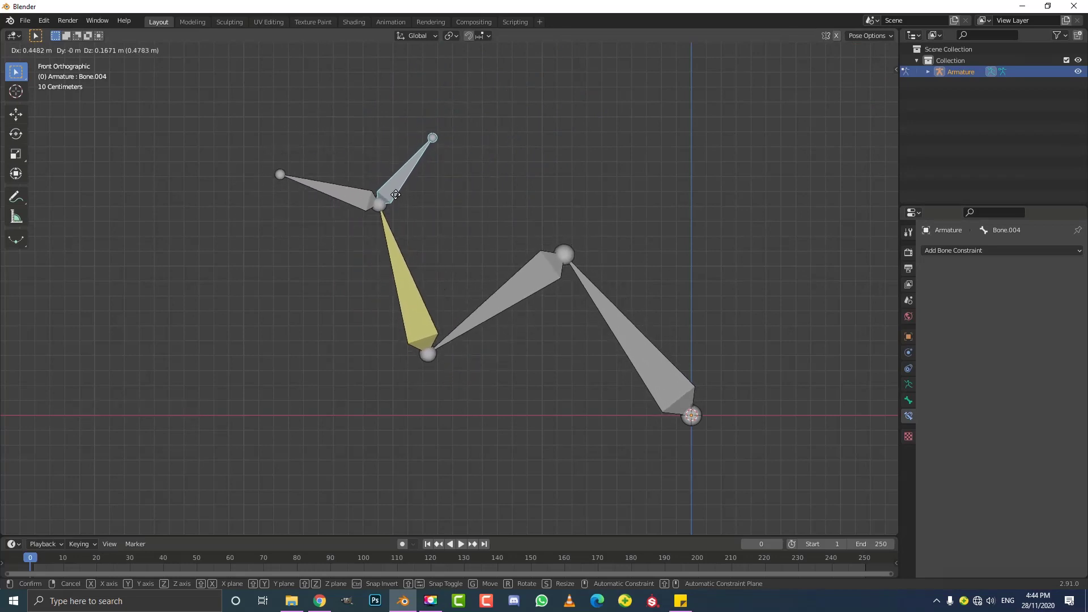
{"action": "left_click", "coordinate": [303, 226]}
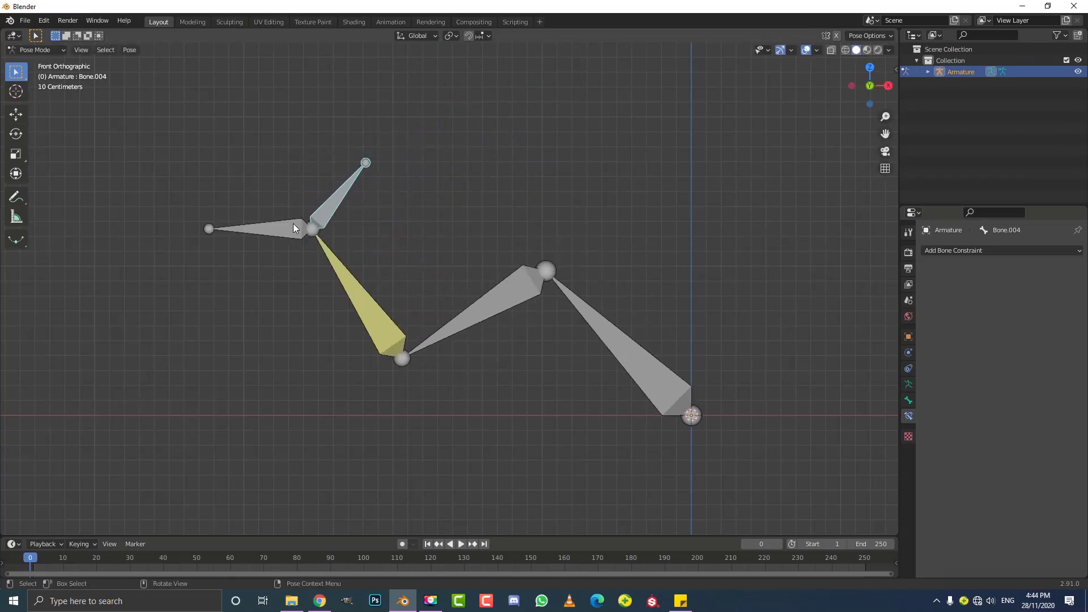
{"action": "left_click", "coordinate": [331, 212]}
{"action": "key", "text": "g"}
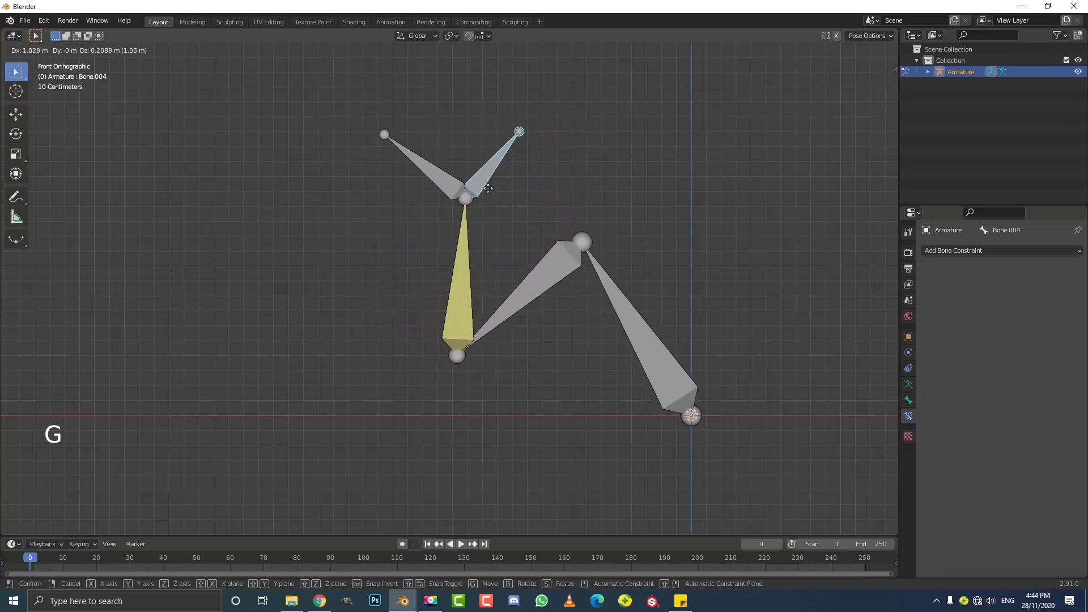
Drop Bone.004 lower left to bend the chain, then try and cancel a rotation.
{"action": "left_click", "coordinate": [431, 184]}
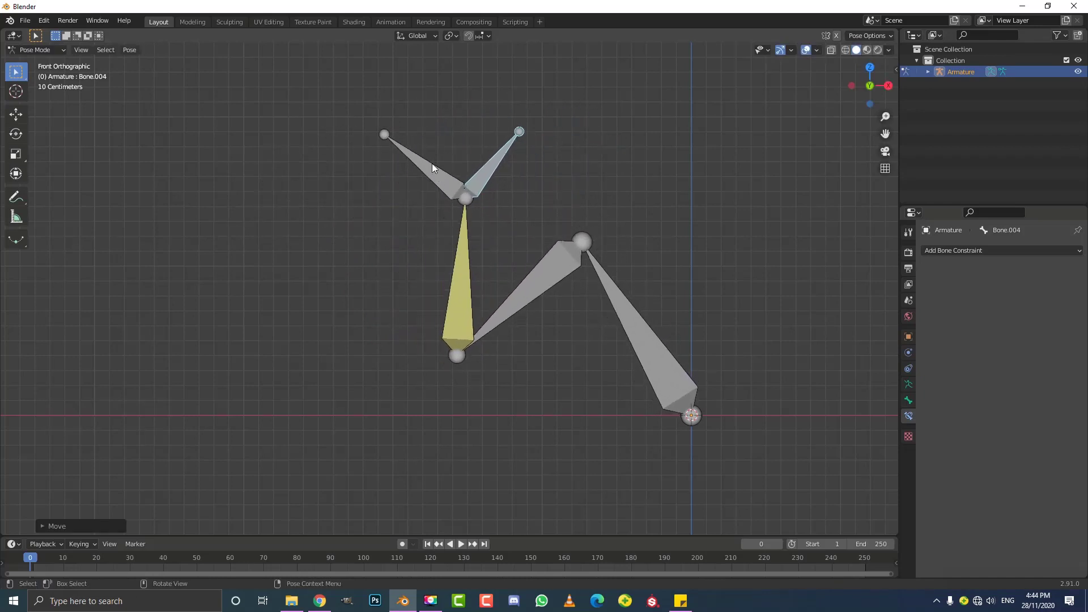
{"action": "key", "text": "r"}
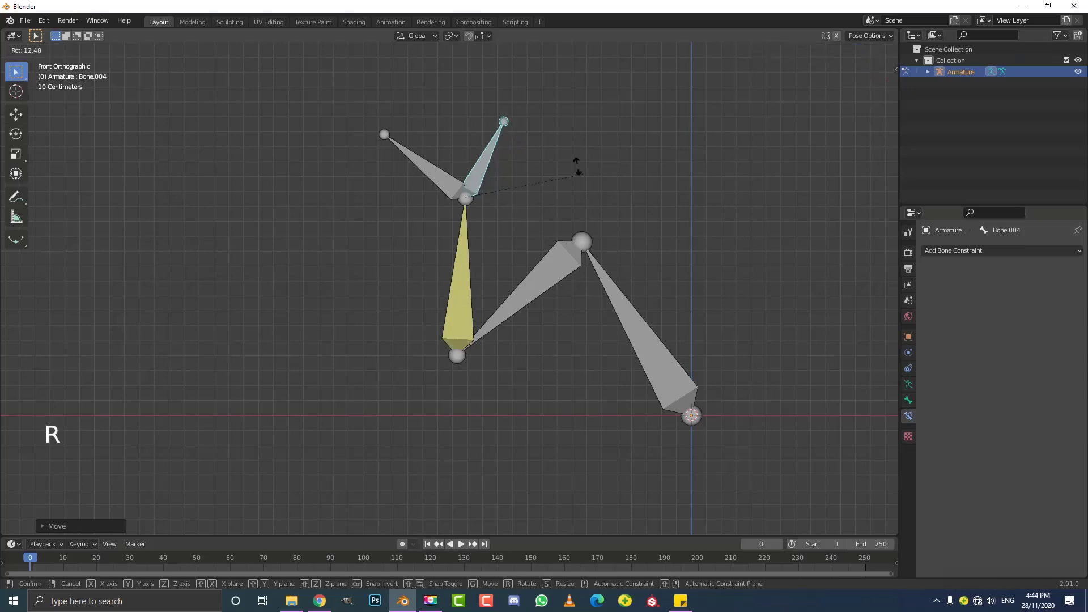
{"action": "right_click", "coordinate": [420, 180]}
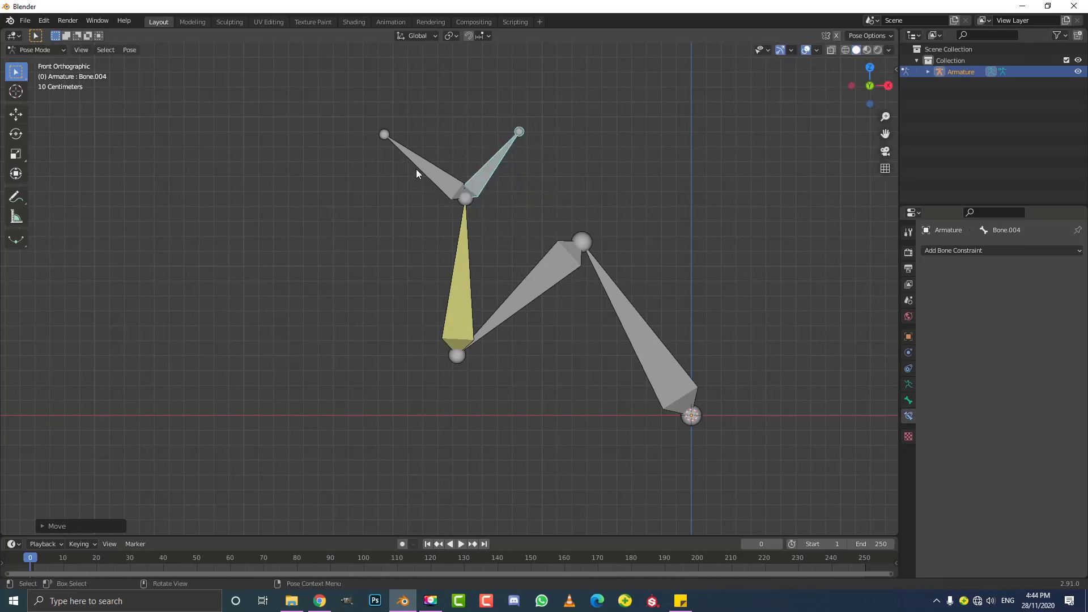
Select all bones and clear their posed location, rotation and scale.
{"action": "key", "text": "a"}
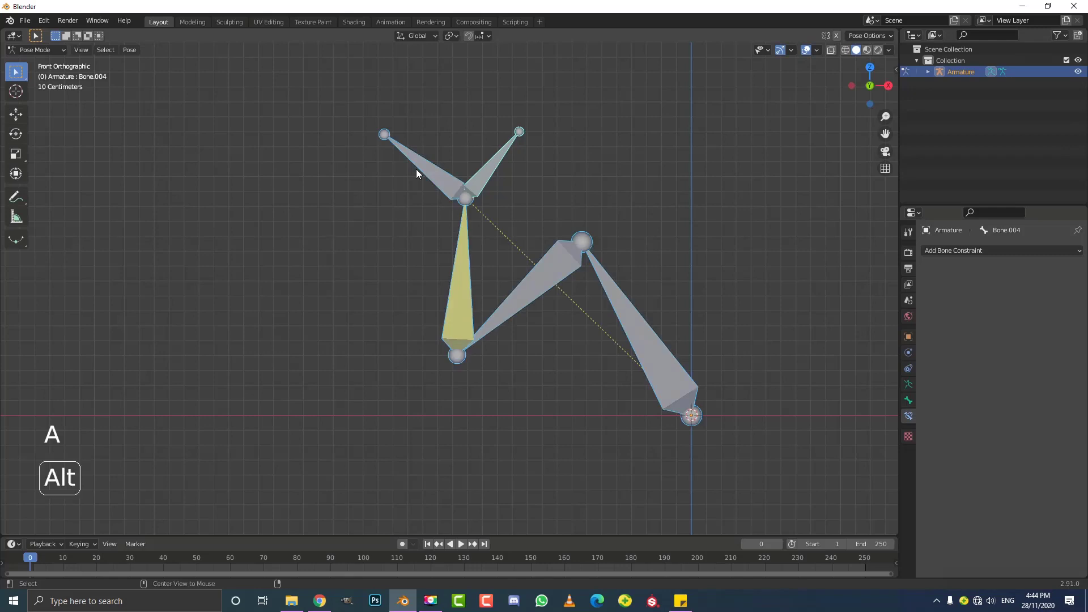
{"action": "key", "text": "alt+g"}
{"action": "key", "text": "alt+r"}
{"action": "key", "text": "alt+s"}
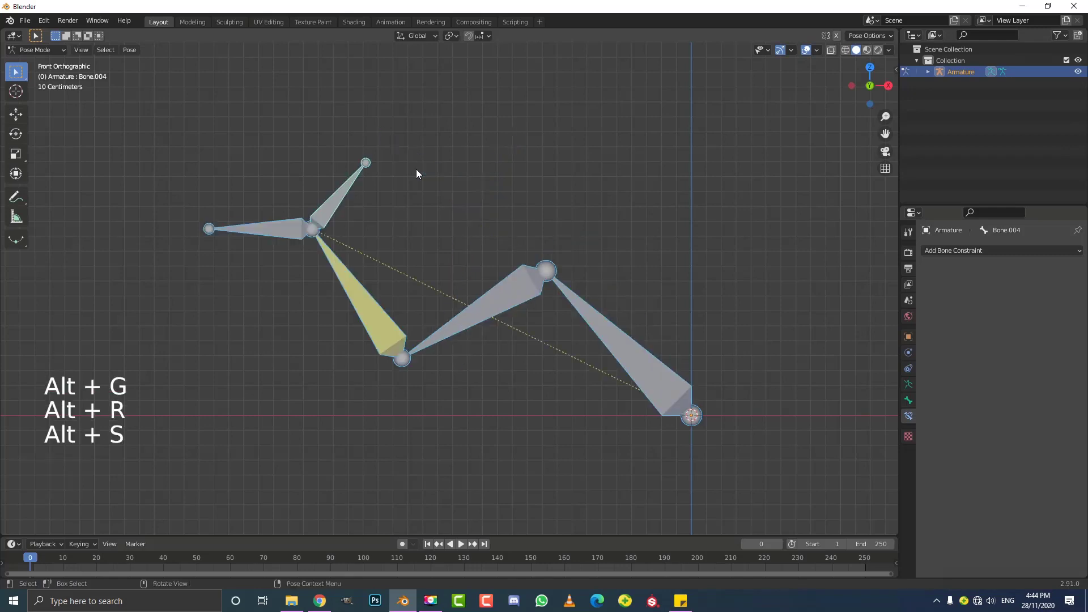
{"action": "left_click", "coordinate": [46, 49]}
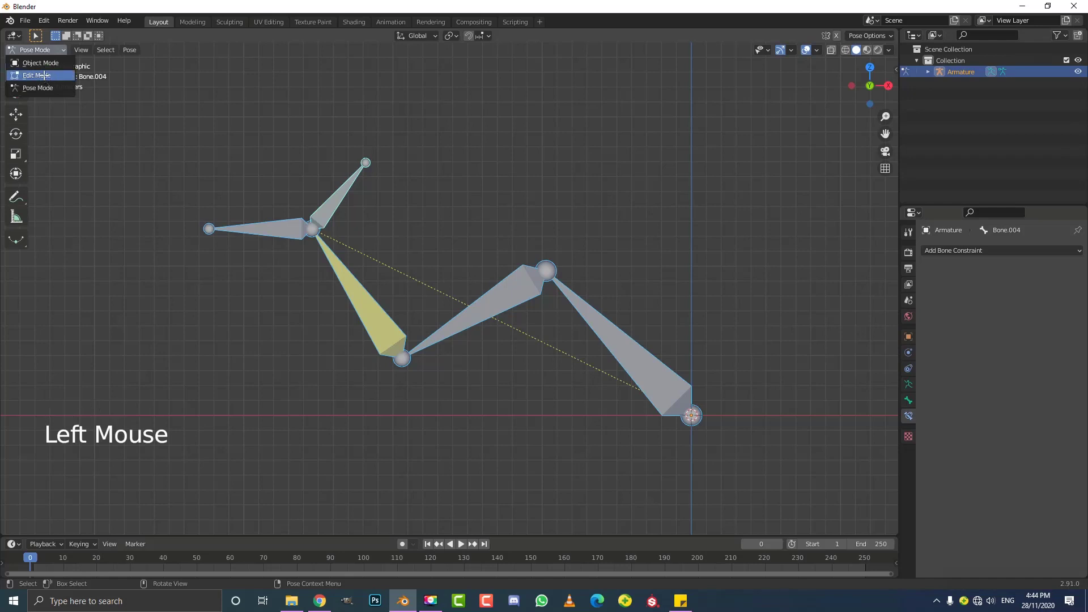
In Edit Mode, disconnect Bone.003 from its parent joint with Disconnect Bone.
{"action": "left_click", "coordinate": [44, 75]}
{"action": "scroll", "coordinate": [277, 260], "scroll_direction": "up", "scroll_amount": 1}
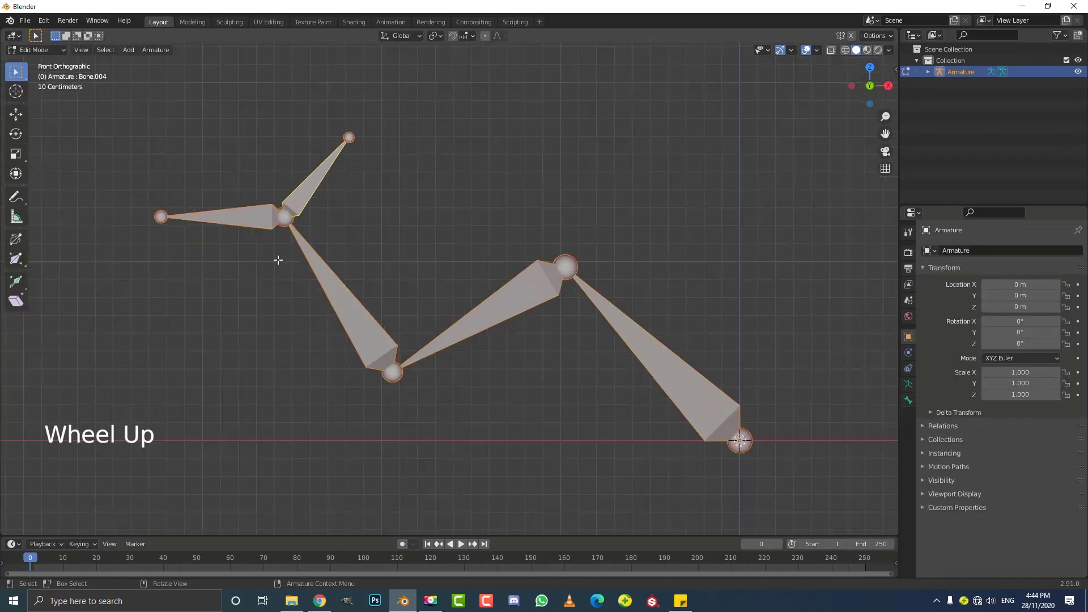
{"action": "left_click", "coordinate": [236, 208]}
{"action": "key", "text": "g"}
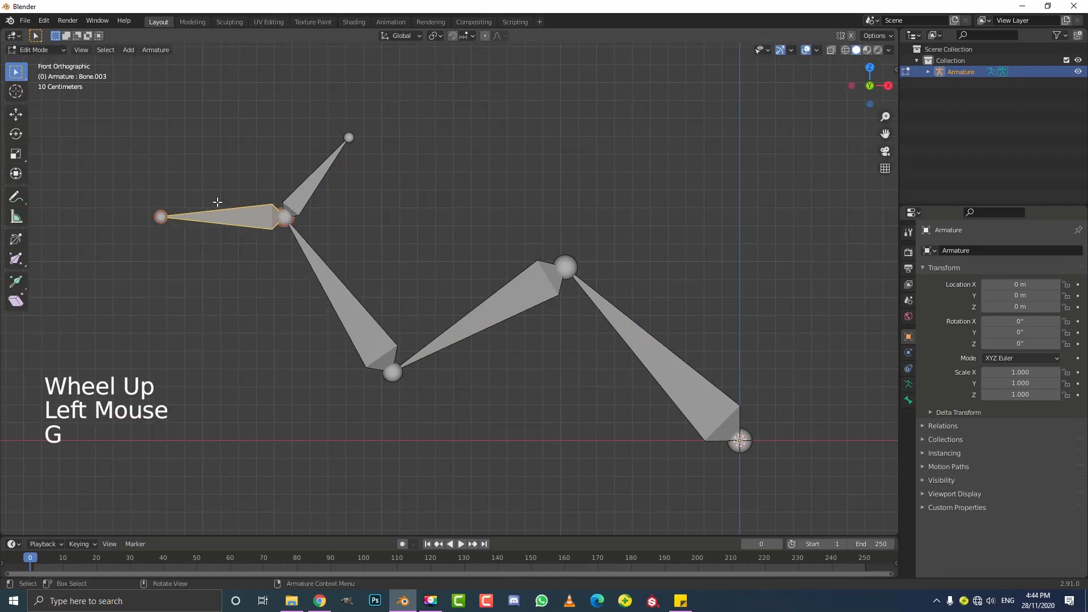
{"action": "key", "text": "alt+p"}
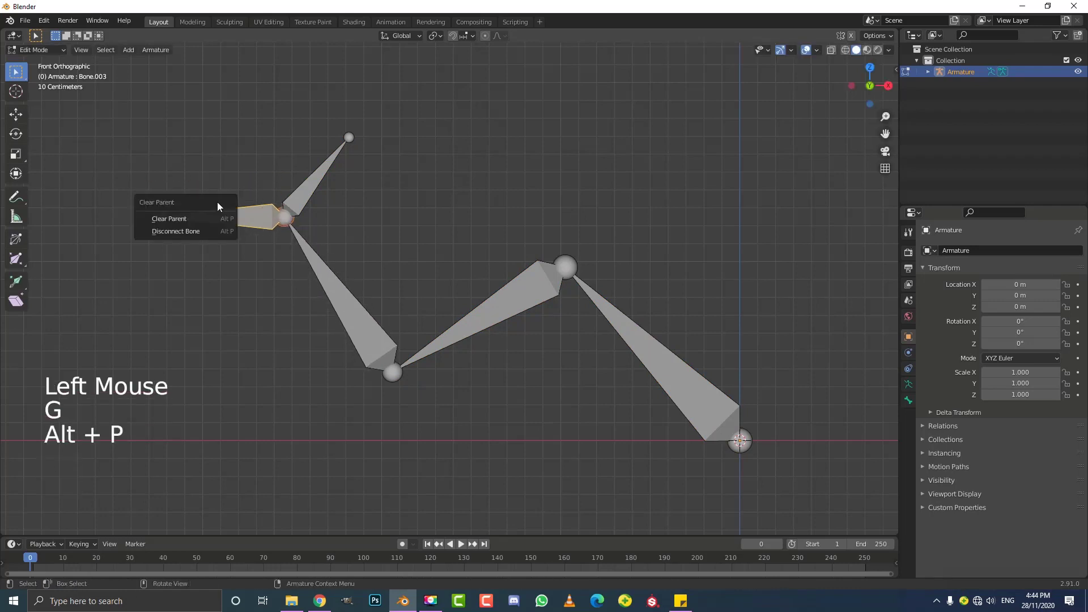
{"action": "left_click", "coordinate": [203, 230]}
{"action": "key", "text": "g"}
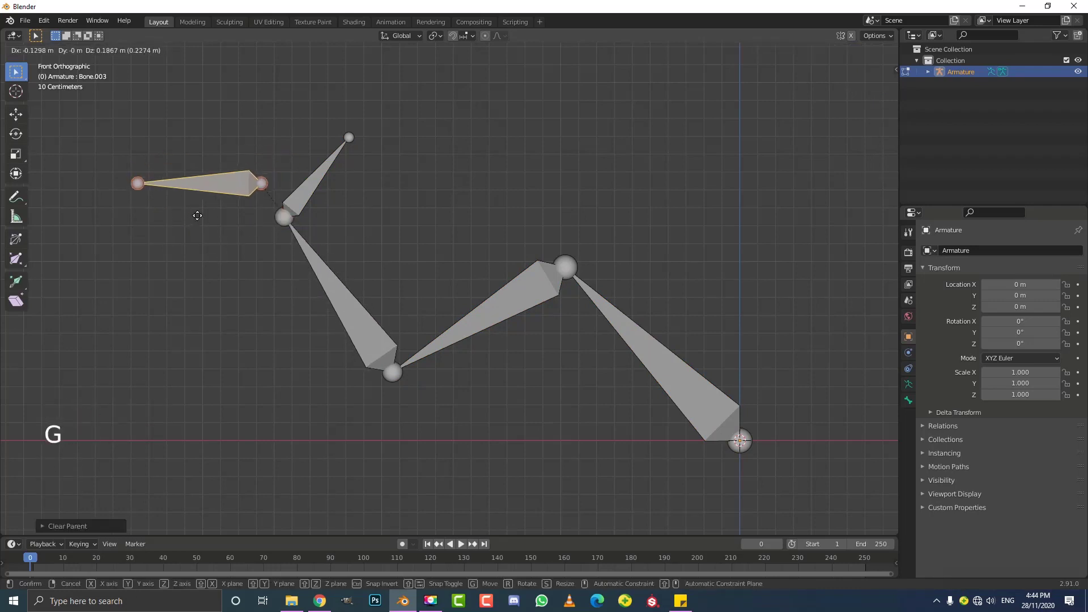
{"action": "right_click", "coordinate": [205, 204]}
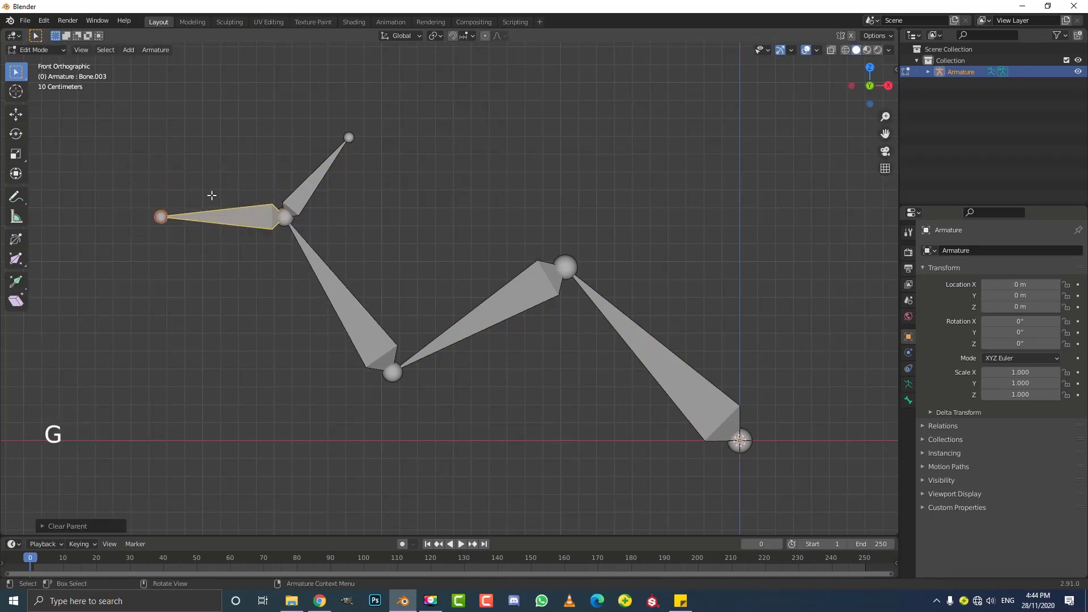
Parent Bone.003 to Bone.004 with Keep Offset.
{"action": "left_click", "coordinate": [327, 164], "text": "shift"}
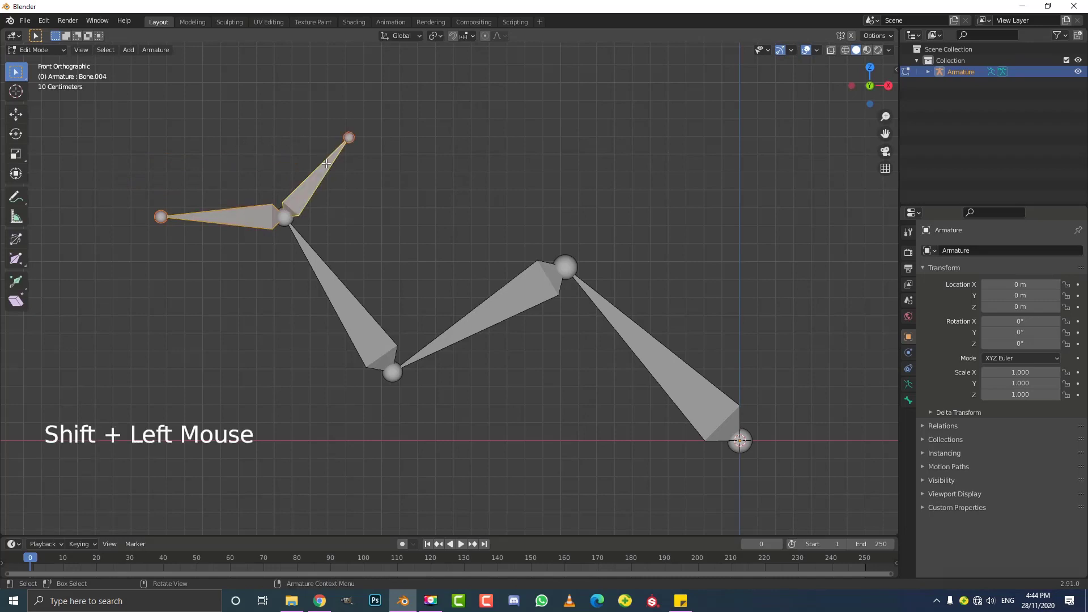
{"action": "key", "text": "ctrl+p"}
{"action": "left_click", "coordinate": [326, 164]}
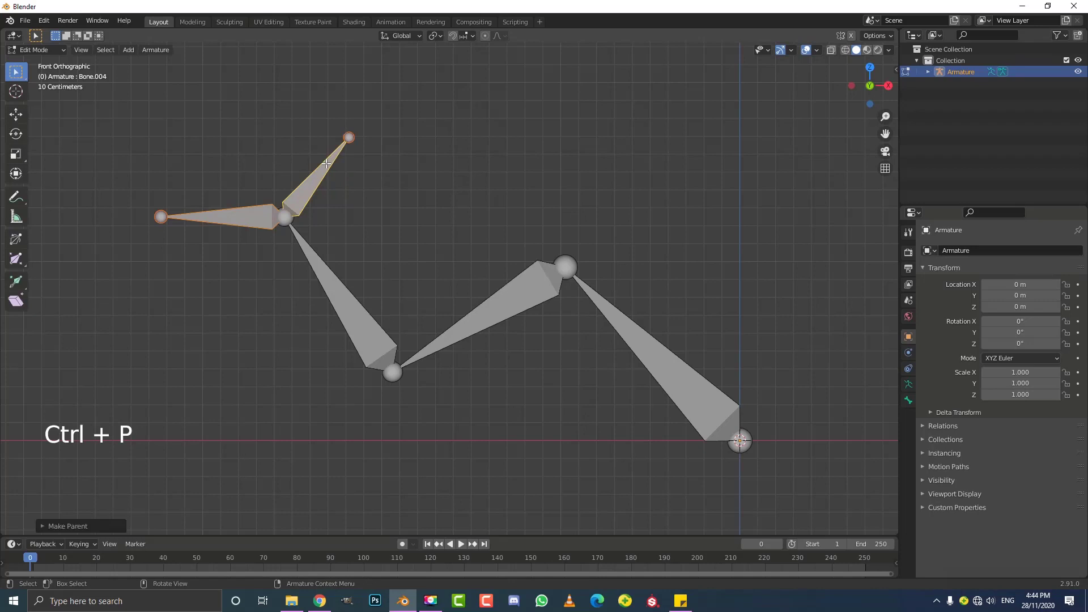
Return to Pose Mode and move Bone.004 to a new position, bending the IK chain.
{"action": "left_click", "coordinate": [43, 51]}
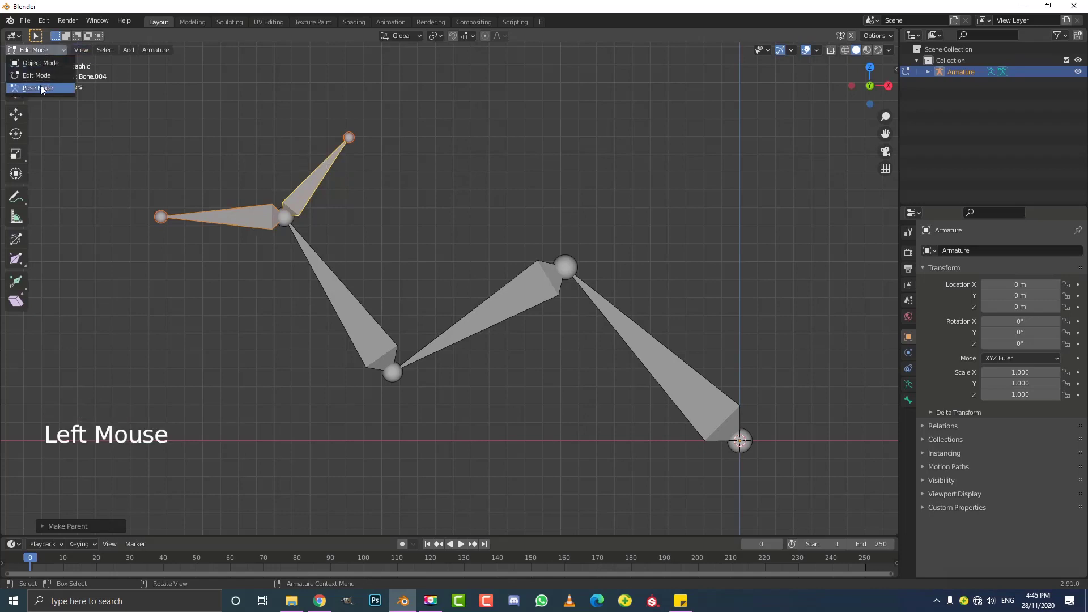
{"action": "left_click", "coordinate": [39, 85]}
{"action": "left_click", "coordinate": [311, 177]}
{"action": "scroll", "coordinate": [317, 183], "scroll_direction": "down", "scroll_amount": 1}
{"action": "key", "text": "g"}
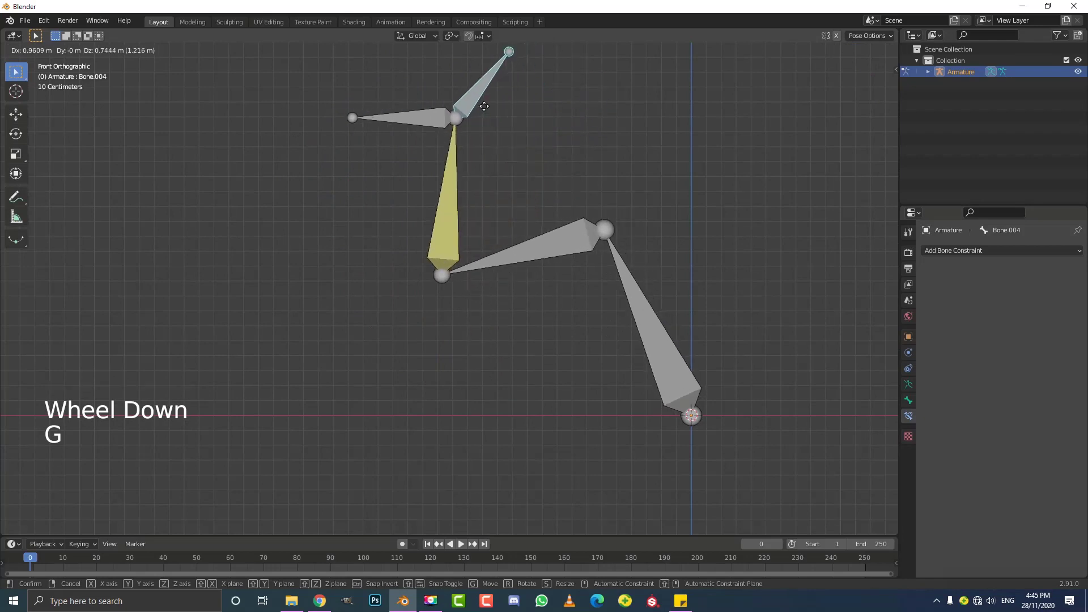
{"action": "right_click", "coordinate": [341, 222]}
{"action": "scroll", "coordinate": [638, 382], "scroll_direction": "down", "scroll_amount": 3}
{"action": "key", "text": "g"}
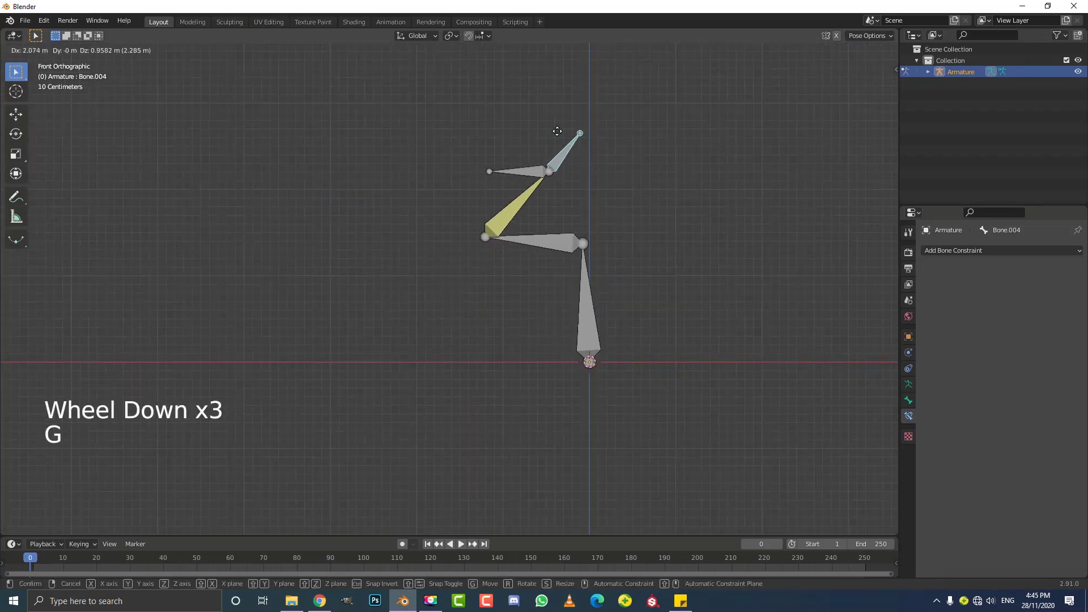
{"action": "left_click", "coordinate": [386, 239]}
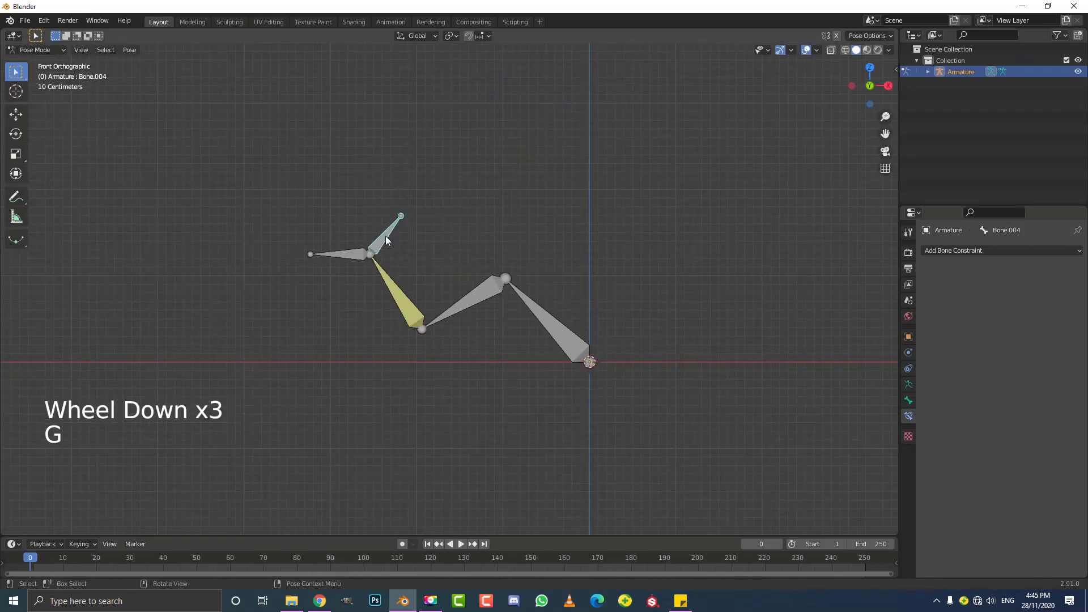
Move and rotate Bone.004 so the attached Bone.003 follows it.
{"action": "key", "text": "g"}
{"action": "key", "text": "r"}
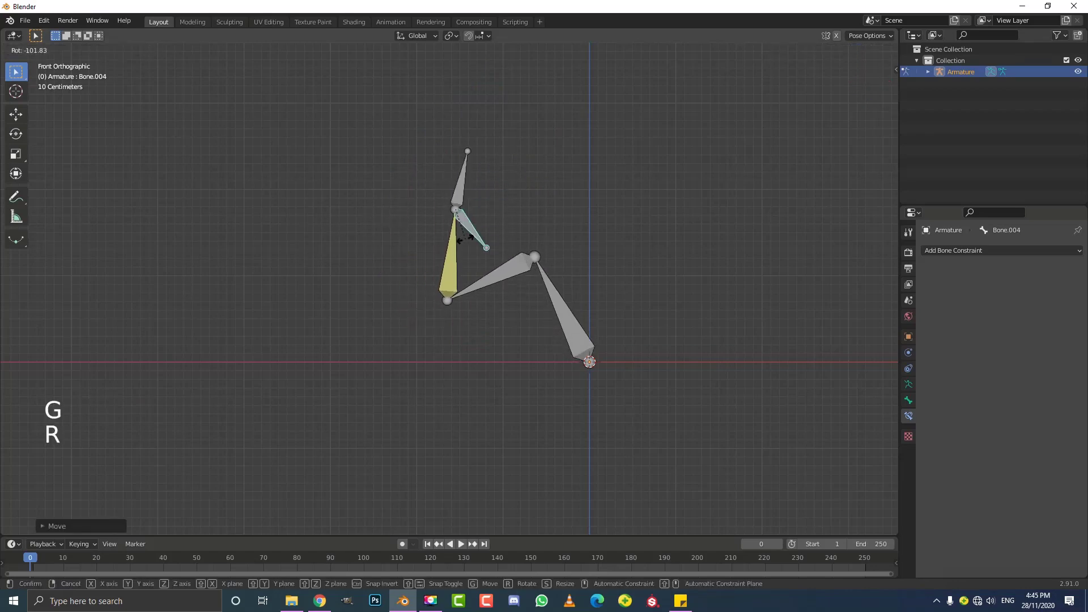
{"action": "left_click", "coordinate": [468, 208]}
{"action": "scroll", "coordinate": [448, 170], "scroll_direction": "up", "scroll_amount": 2}
{"action": "scroll", "coordinate": [438, 182], "scroll_direction": "down", "scroll_amount": 2}
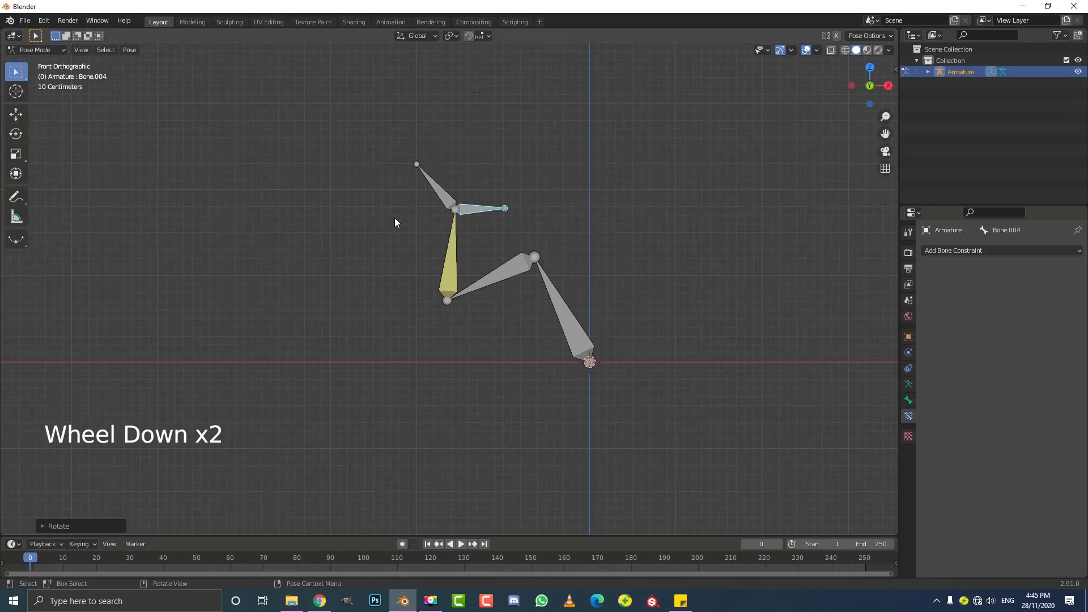
{"action": "scroll", "coordinate": [397, 221], "scroll_direction": "up", "scroll_amount": 1}
{"action": "key", "text": "g"}
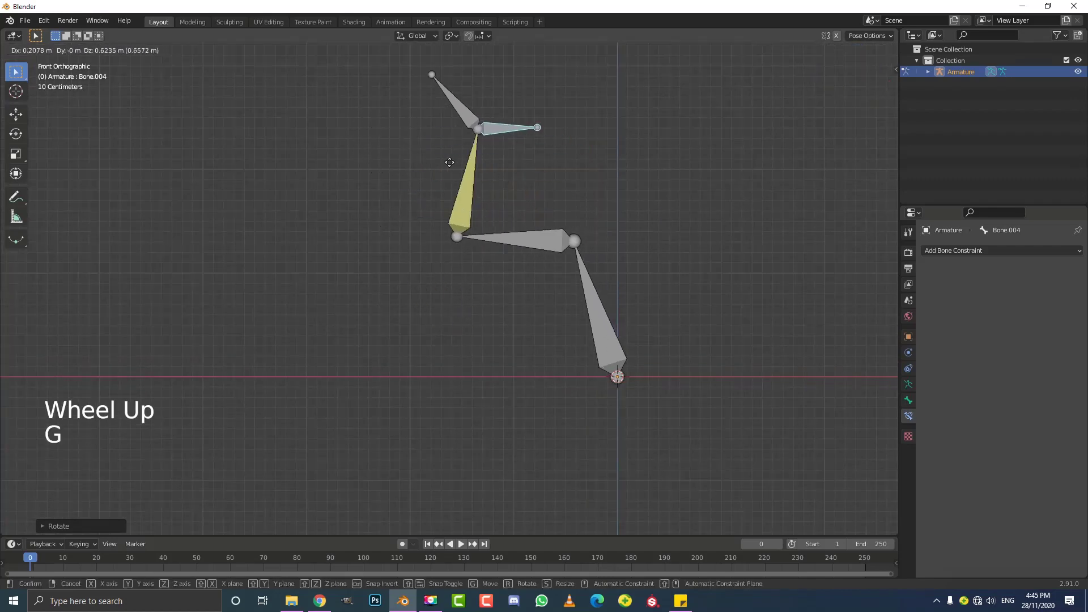
{"action": "left_click", "coordinate": [408, 235]}
{"action": "key", "text": "r"}
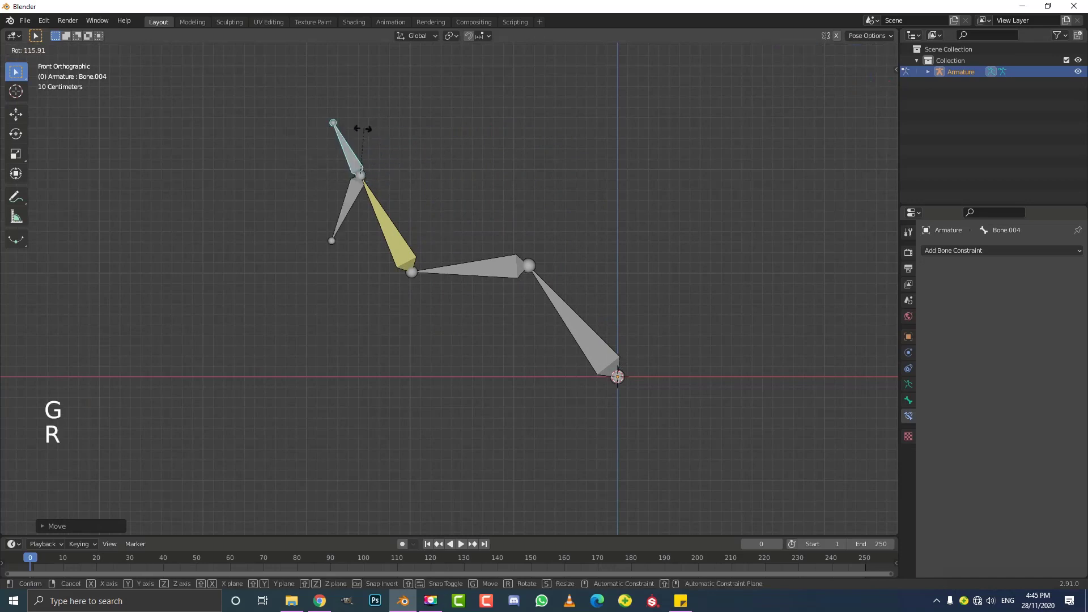
{"action": "left_click", "coordinate": [364, 132]}
Refine Bone.004's position and rotation until it stands upright, then select Bone.001.
{"action": "scroll", "coordinate": [373, 187], "scroll_direction": "up", "scroll_amount": 2}
{"action": "key", "text": "g"}
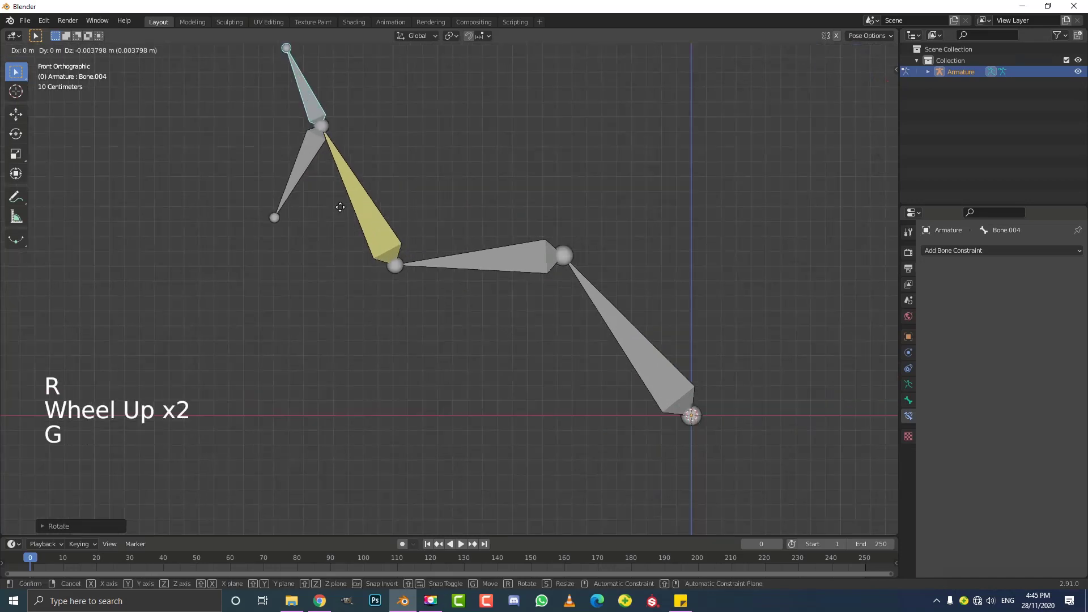
{"action": "key", "text": "r"}
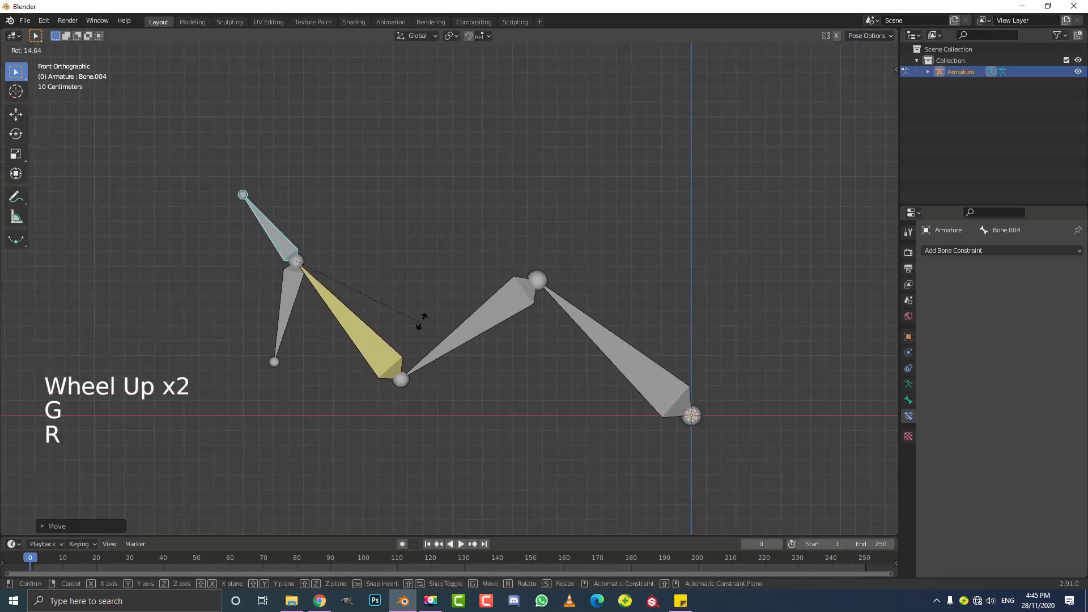
{"action": "key", "text": "g"}
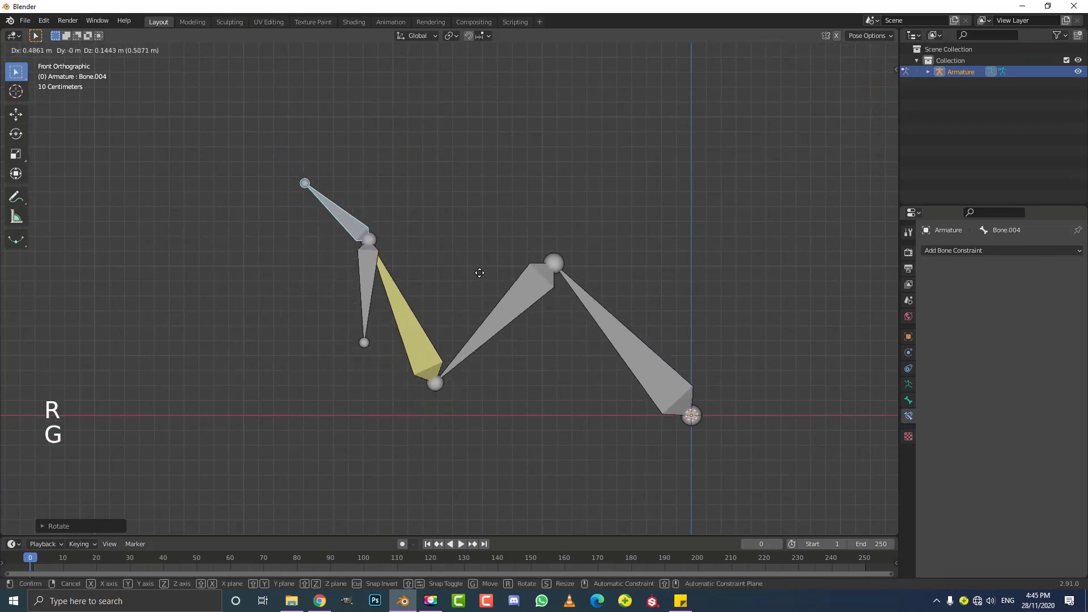
{"action": "left_click", "coordinate": [428, 274]}
{"action": "key", "text": "r"}
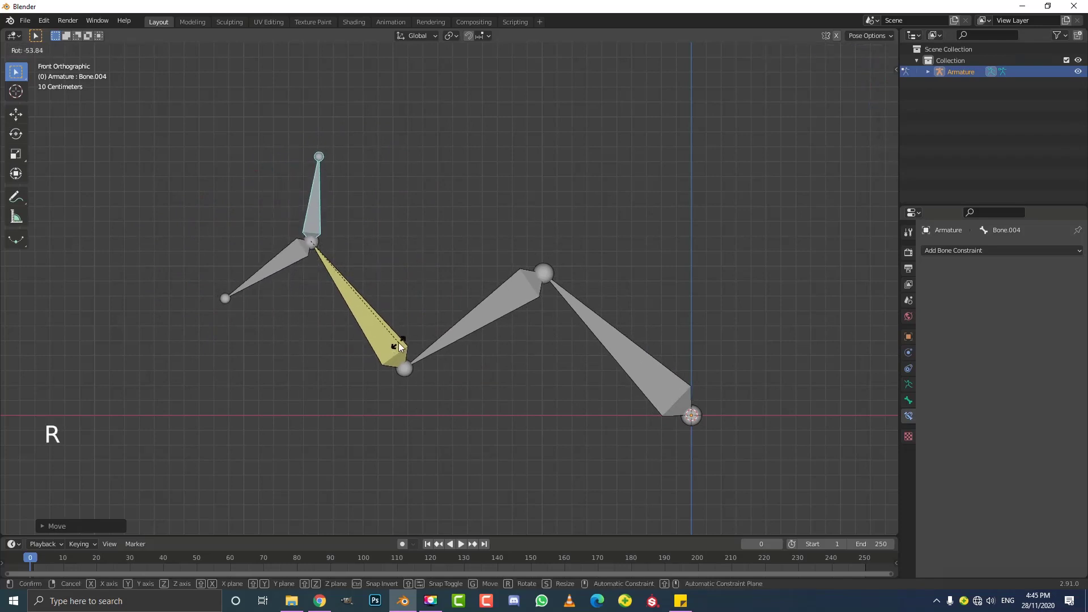
{"action": "left_click", "coordinate": [399, 343]}
{"action": "key", "text": "g"}
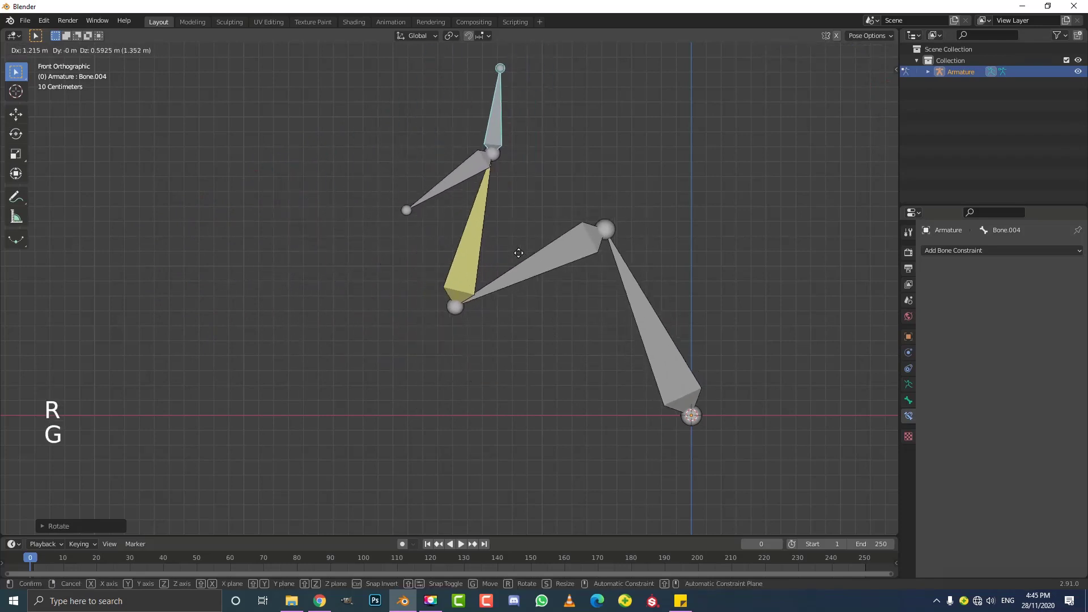
{"action": "left_click", "coordinate": [491, 326]}
{"action": "scroll", "coordinate": [536, 291], "scroll_direction": "down", "scroll_amount": 2}
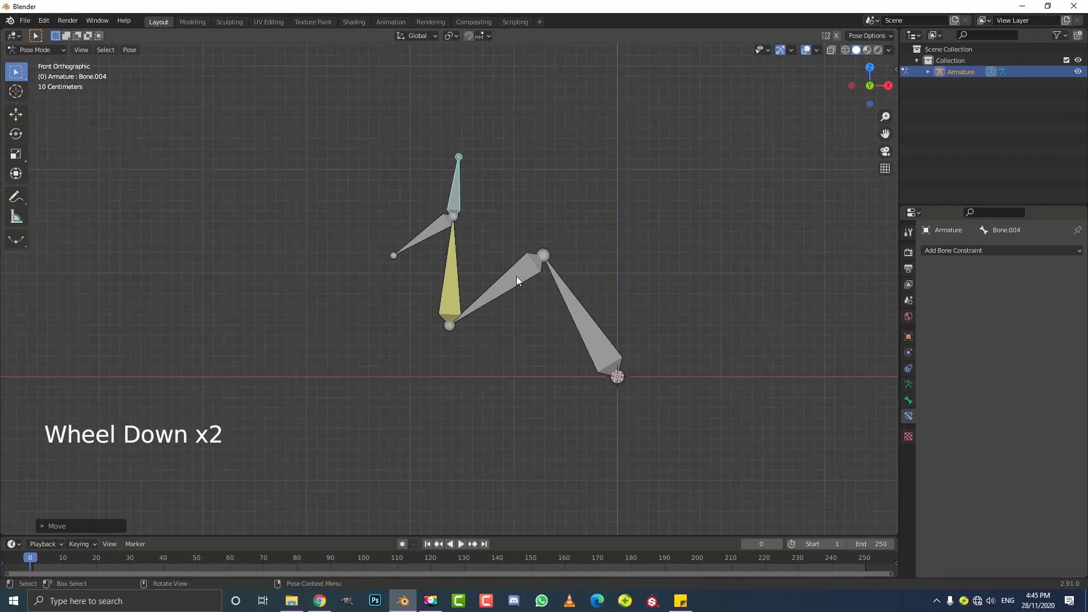
{"action": "left_click", "coordinate": [517, 279]}
{"action": "scroll", "coordinate": [530, 314], "scroll_direction": "up", "scroll_amount": 1}
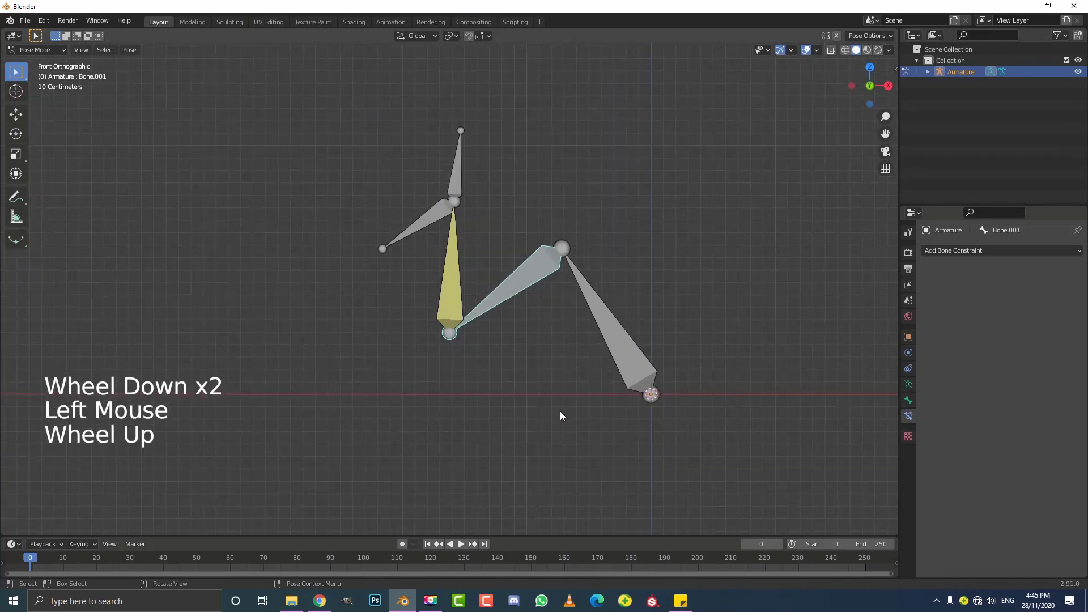
Rotate Bone.001 and move Bone.004 higher and right to pull the chain.
{"action": "key", "text": "r"}
{"action": "left_click", "coordinate": [610, 341]}
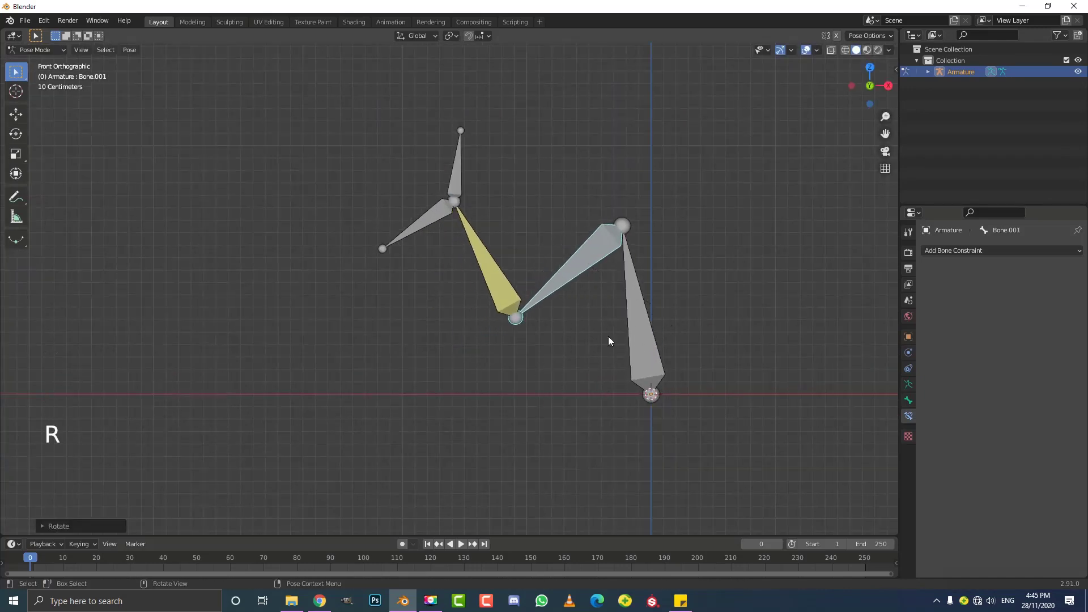
{"action": "key", "text": "g"}
{"action": "left_click", "coordinate": [459, 180]}
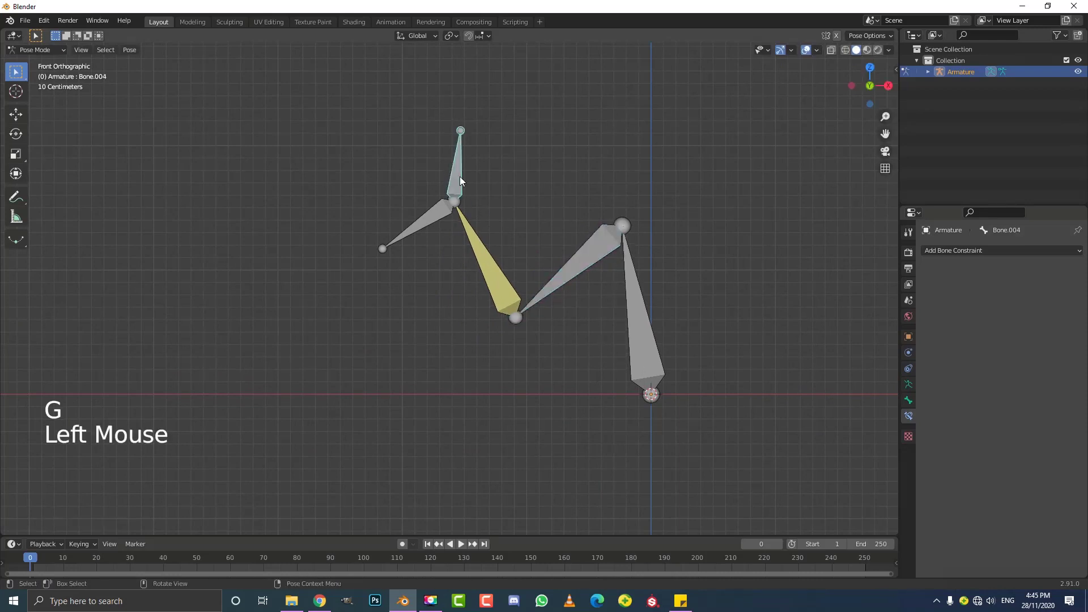
{"action": "key", "text": "g"}
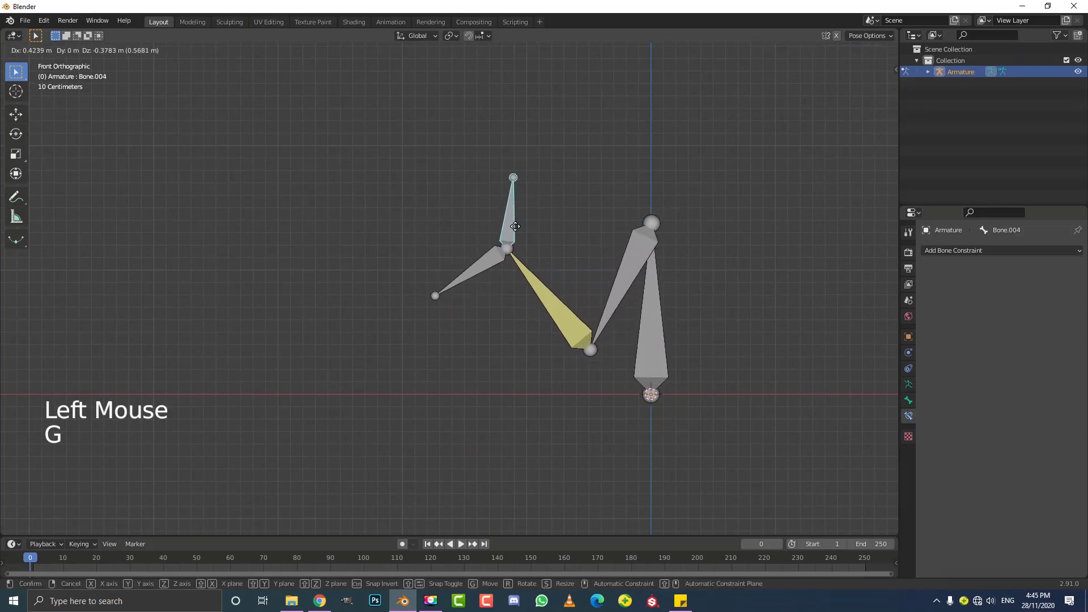
Rotate Bone.001 again into an M-shaped bend and orbit to view it in perspective.
{"action": "left_click", "coordinate": [622, 291]}
{"action": "key", "text": "r"}
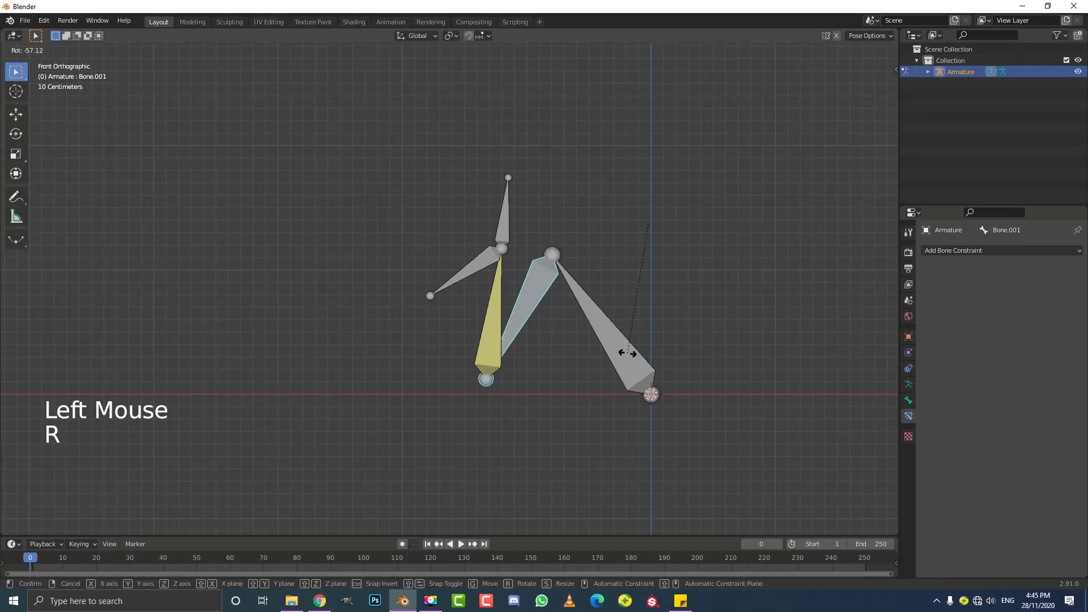
{"action": "left_click", "coordinate": [616, 309]}
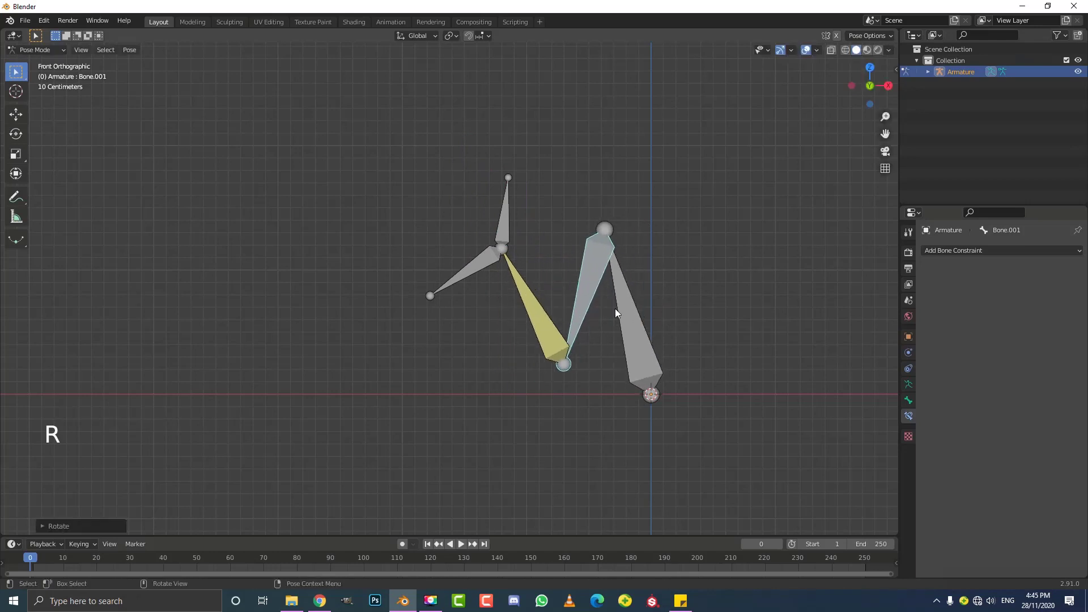
{"action": "scroll", "coordinate": [615, 309], "scroll_direction": "down", "scroll_amount": 4}
{"action": "middle_click_drag", "start_coordinate": [615, 310], "coordinate": [461, 308]}
{"action": "scroll", "coordinate": [461, 308], "scroll_direction": "up", "scroll_amount": 2}
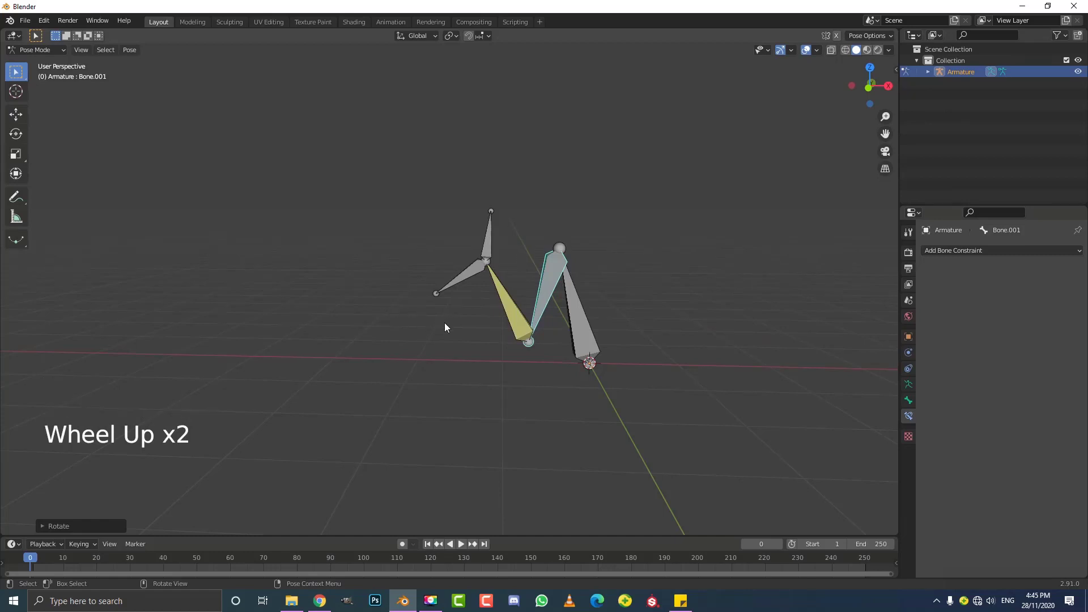
Select all bones, clear their posed location and rotation, and switch to front view.
{"action": "key", "text": "a"}
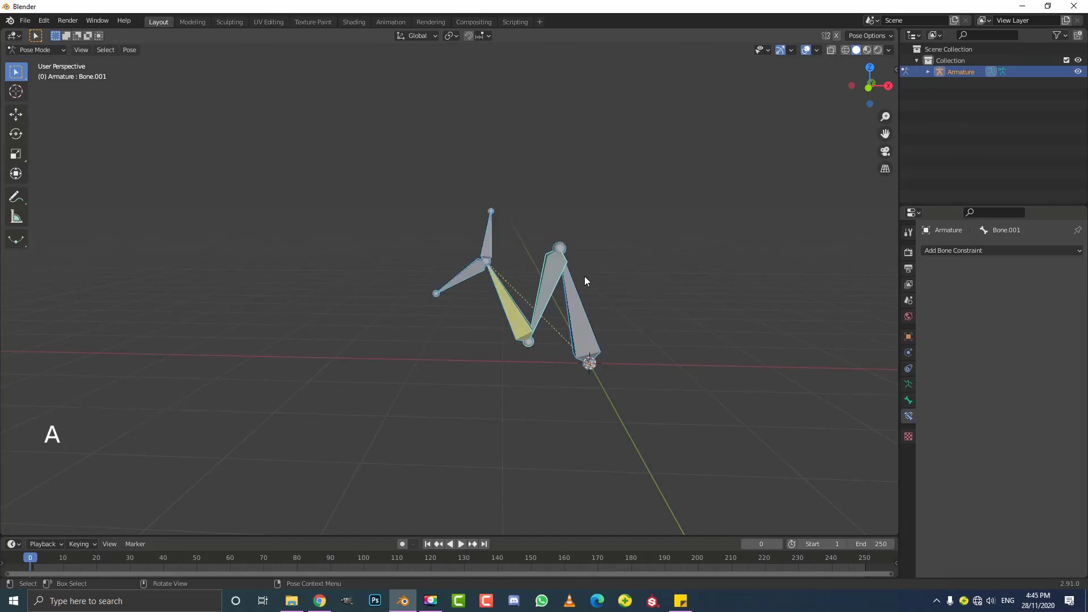
{"action": "key", "text": "alt+g"}
{"action": "key", "text": "alt+r"}
{"action": "key", "text": "KP_1"}
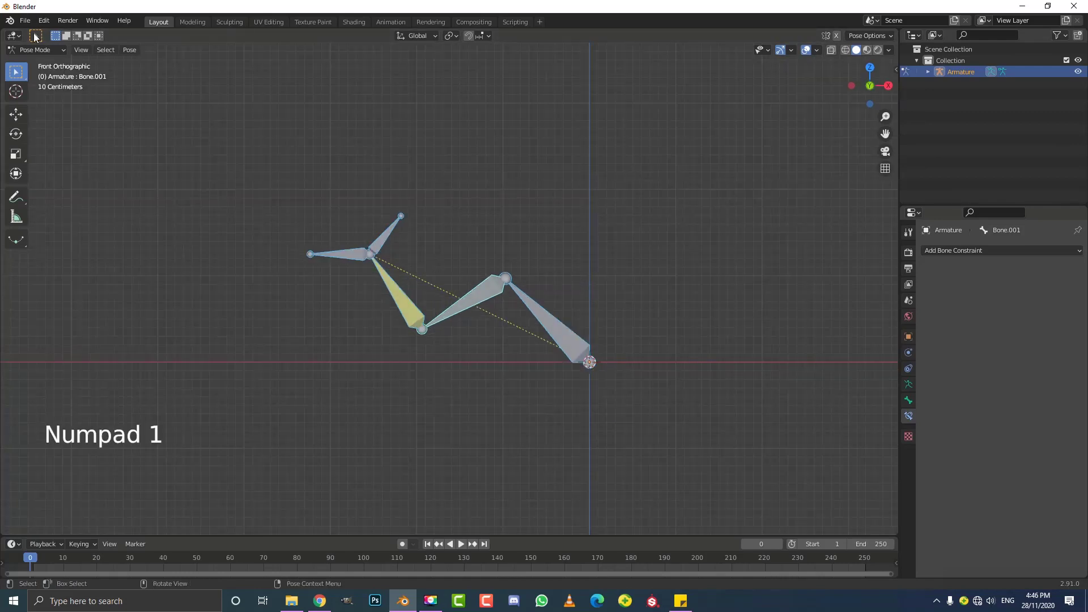
In Edit Mode, extrude a new bone downward from the chain's lowest joint.
{"action": "left_click", "coordinate": [33, 49]}
{"action": "left_click", "coordinate": [31, 70]}
{"action": "scroll", "coordinate": [452, 346], "scroll_direction": "up", "scroll_amount": 2}
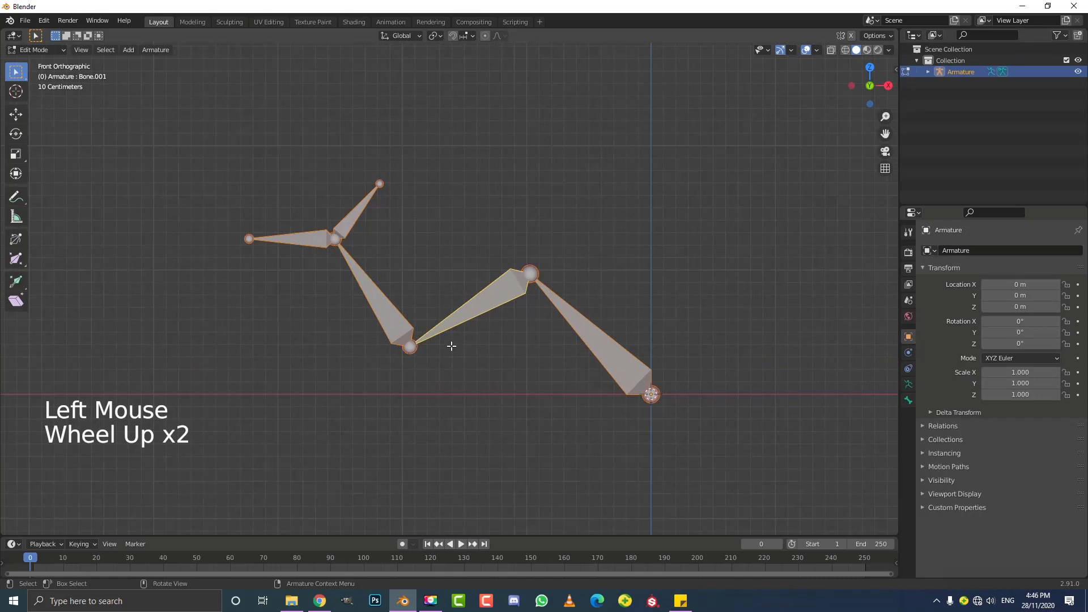
{"action": "left_click", "coordinate": [412, 354]}
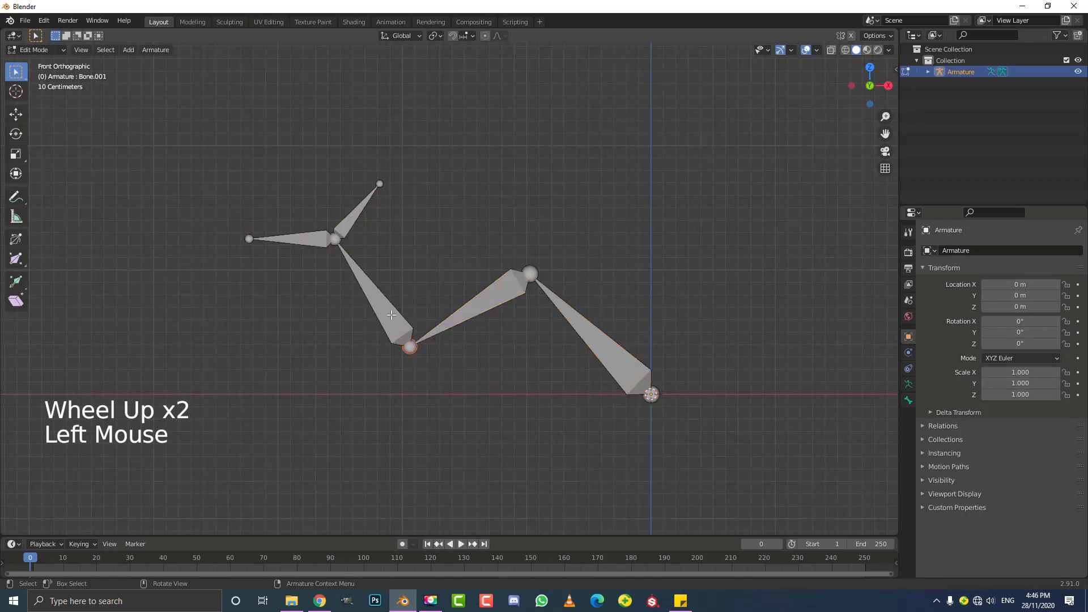
{"action": "scroll", "coordinate": [401, 348], "scroll_direction": "up", "scroll_amount": 2}
{"action": "left_click", "coordinate": [391, 375]}
{"action": "middle_click_drag", "start_coordinate": [406, 374], "coordinate": [432, 302], "text": "shift"}
{"action": "scroll", "coordinate": [432, 317], "scroll_direction": "up", "scroll_amount": 1}
{"action": "key", "text": "e"}
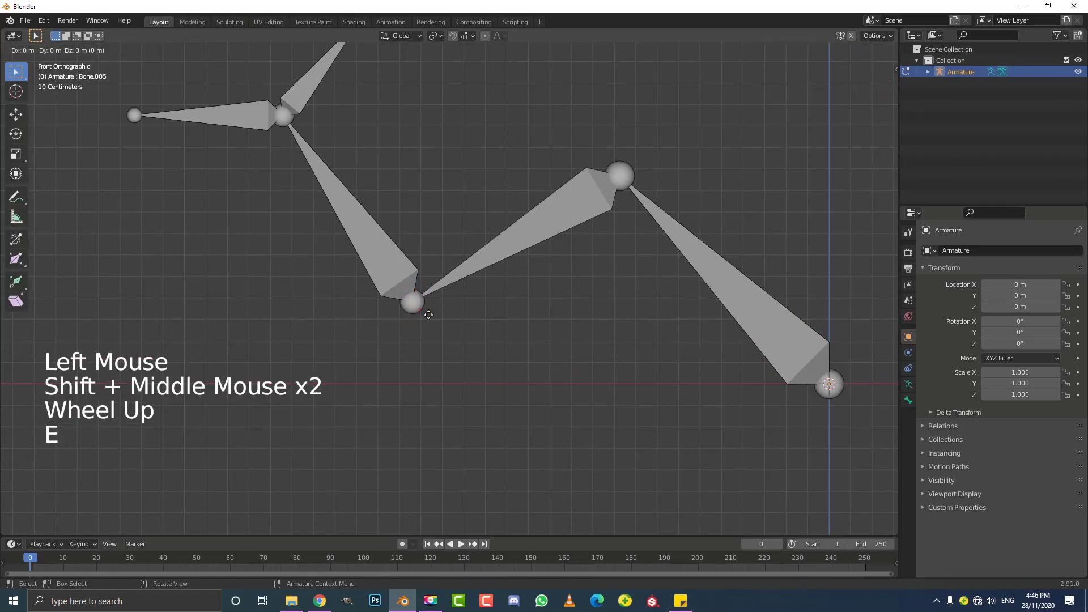
{"action": "left_click", "coordinate": [466, 437]}
Disconnect the new bone from its parent and move it lower, below the joint.
{"action": "left_click", "coordinate": [416, 339]}
{"action": "key", "text": "g"}
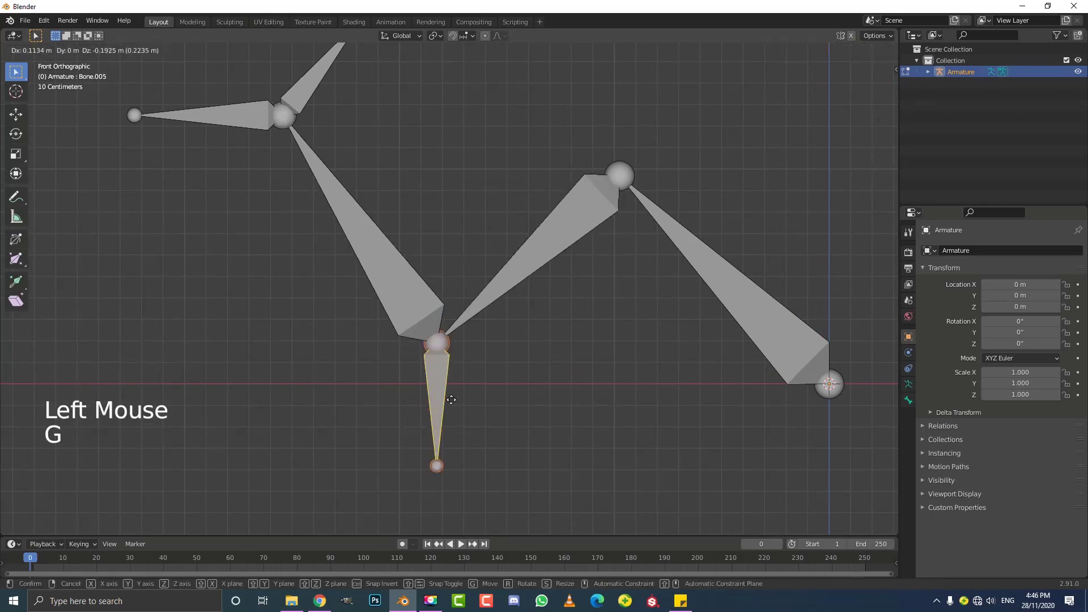
{"action": "right_click", "coordinate": [417, 304]}
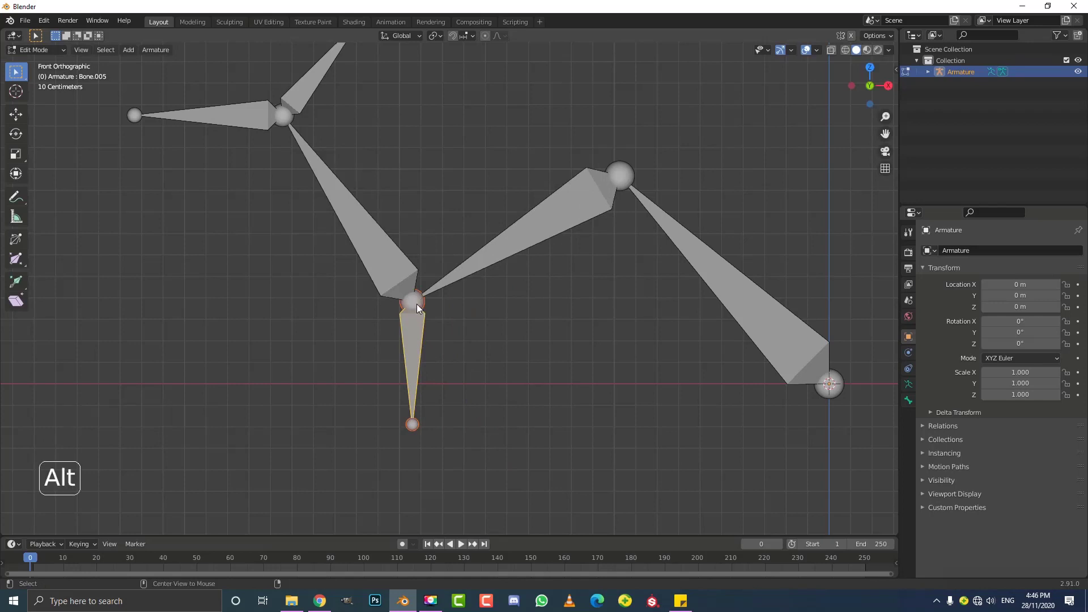
{"action": "key", "text": "alt+p"}
{"action": "left_click", "coordinate": [417, 304]}
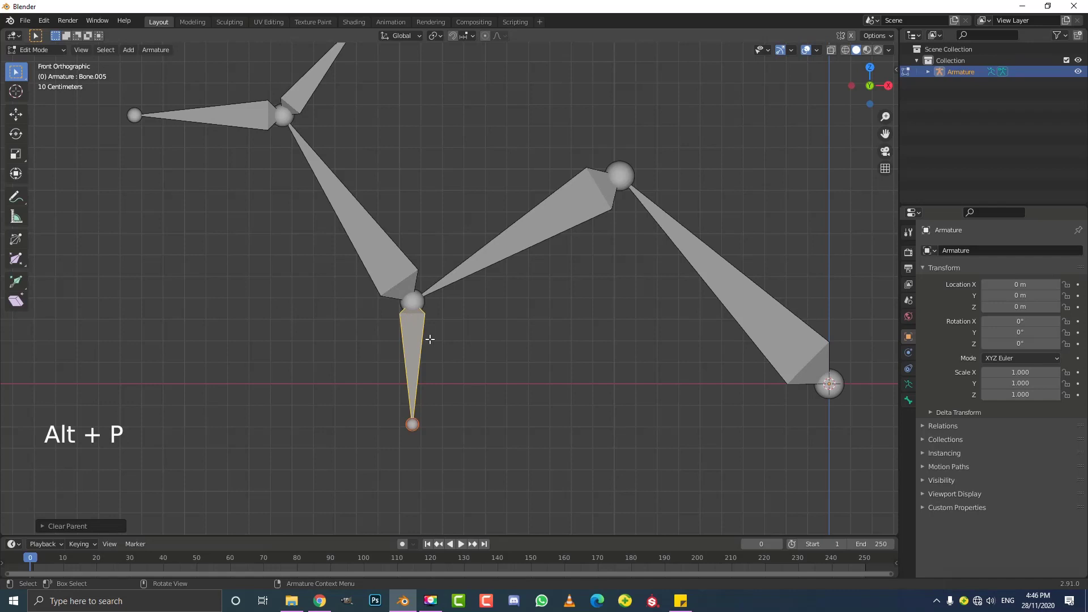
{"action": "key", "text": "g"}
{"action": "left_click", "coordinate": [444, 394]}
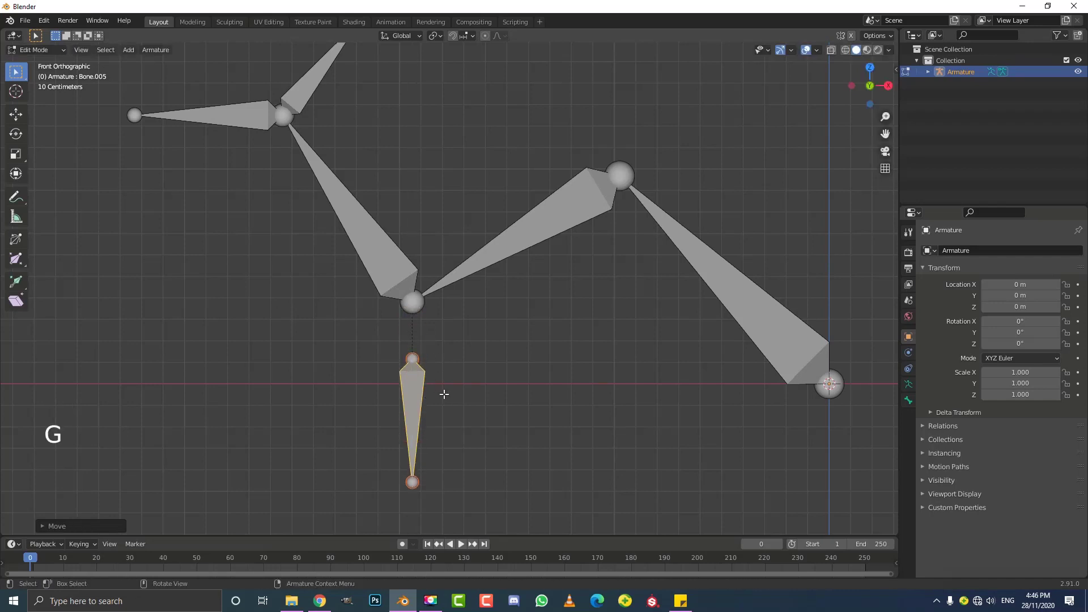
Rename Bone.005 to TARGET in Bone properties and switch back to Pose Mode.
{"action": "left_click", "coordinate": [909, 400]}
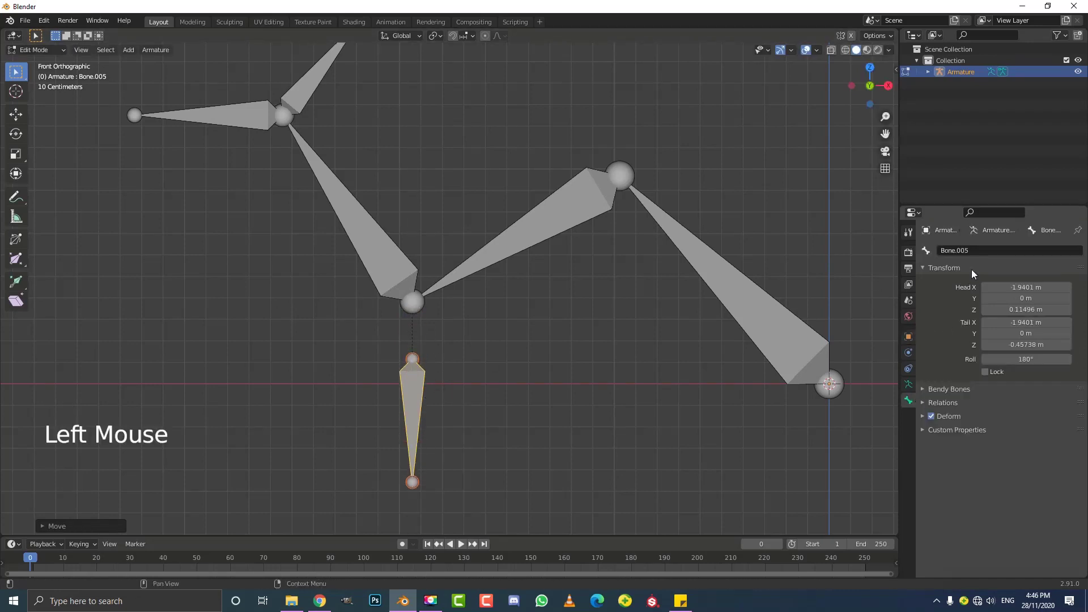
{"action": "double_click", "coordinate": [971, 250]}
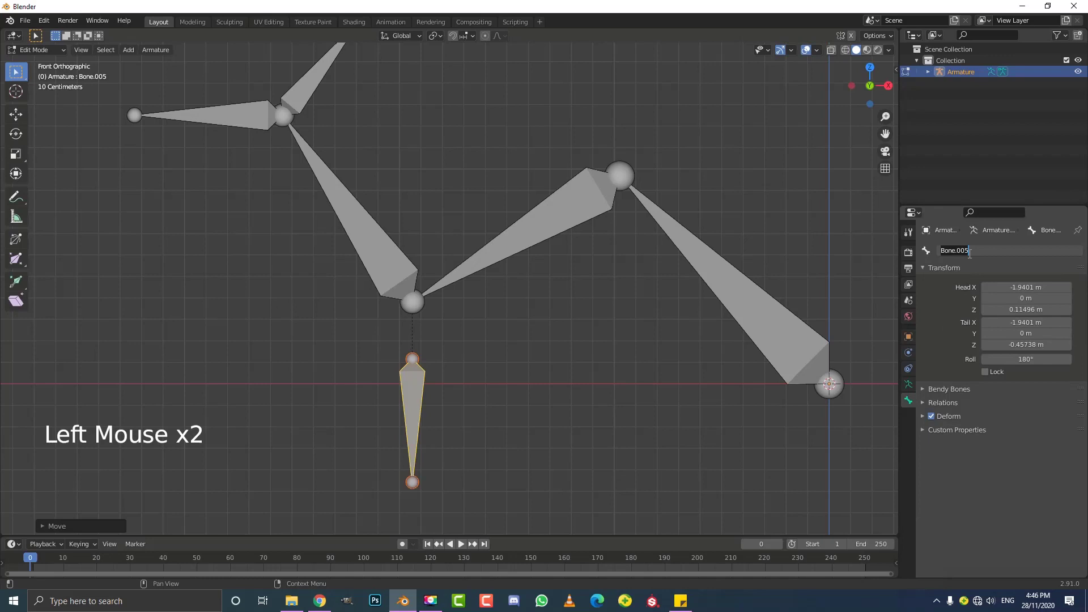
{"action": "type", "text": "TARGET"}
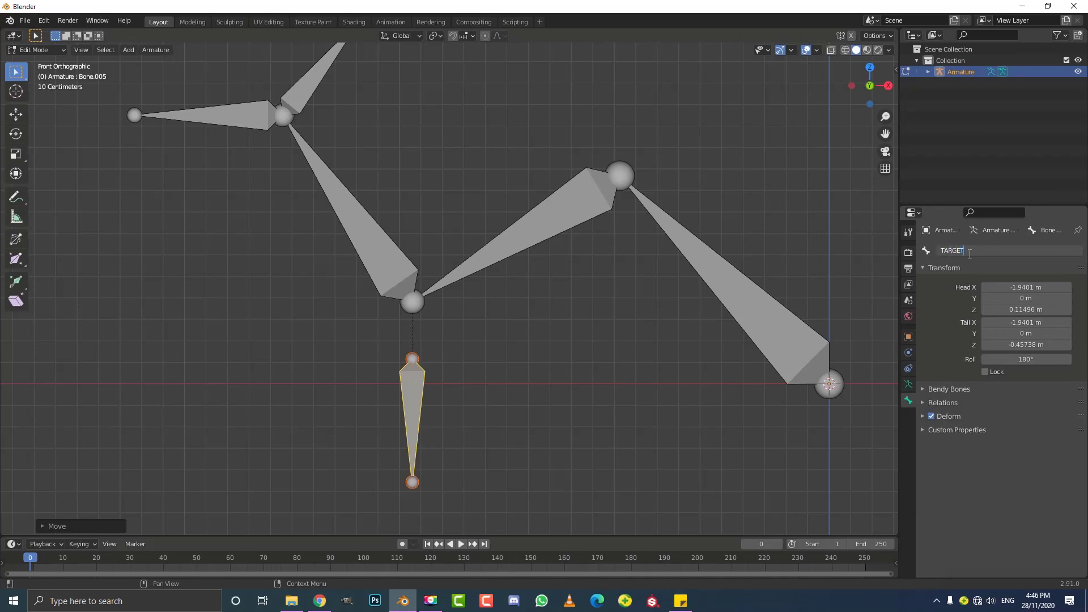
{"action": "key", "text": "Return"}
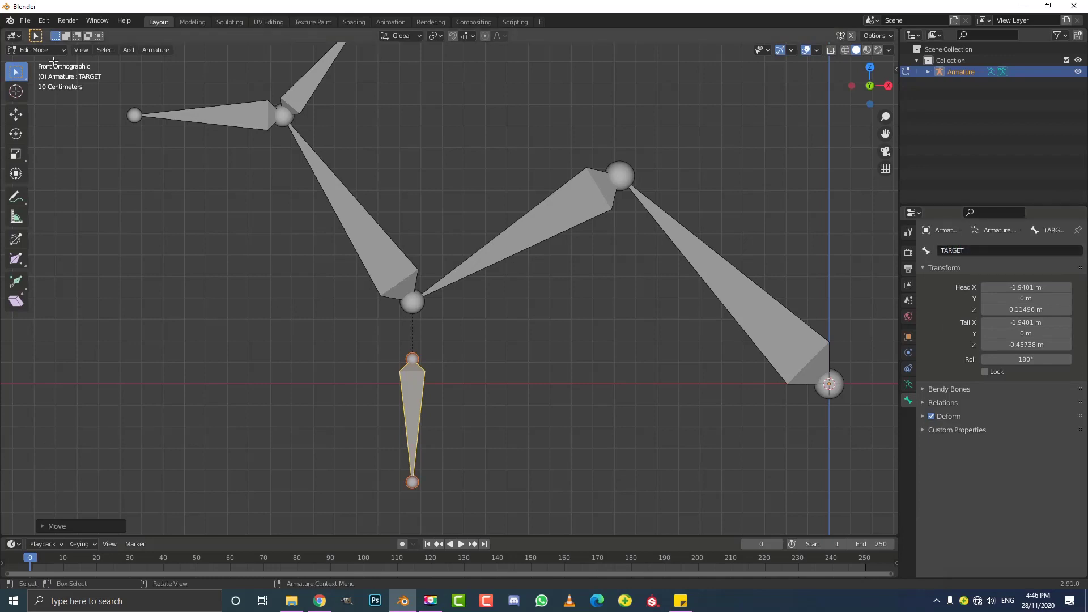
{"action": "left_click", "coordinate": [39, 50]}
{"action": "left_click", "coordinate": [34, 85]}
In Bone.002's IK constraint, set the Pole Target to Armature with bone TARGET.
{"action": "scroll", "coordinate": [399, 266], "scroll_direction": "down", "scroll_amount": 2}
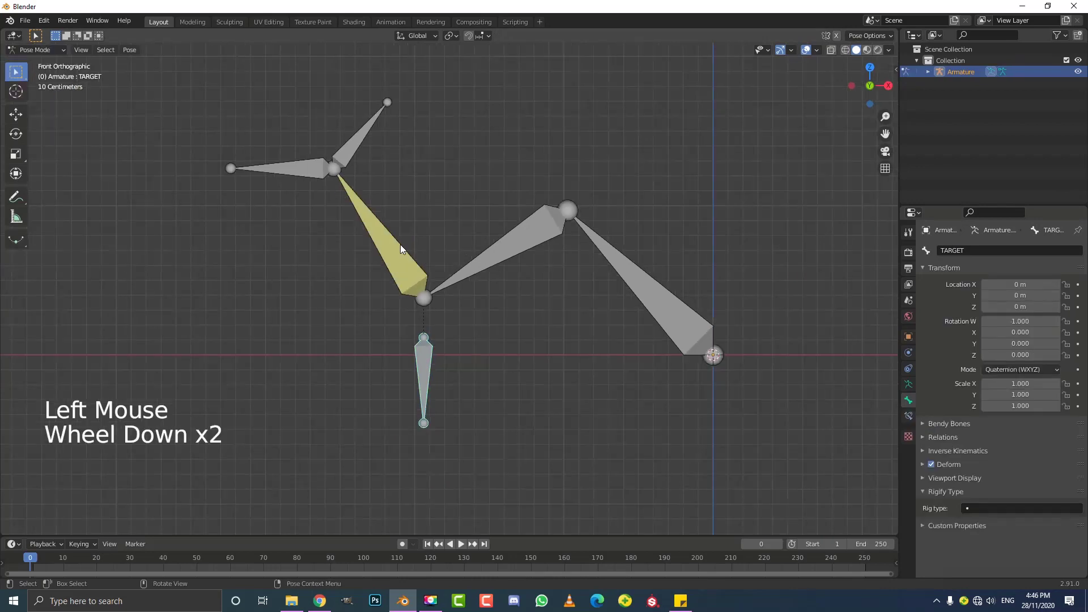
{"action": "left_click", "coordinate": [401, 248]}
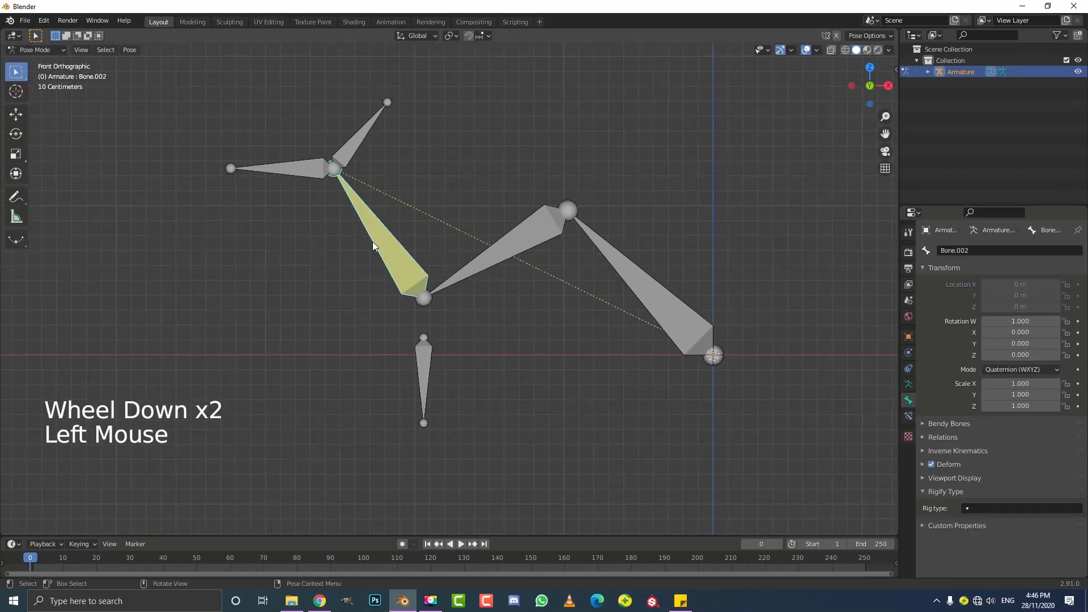
{"action": "left_click", "coordinate": [909, 416]}
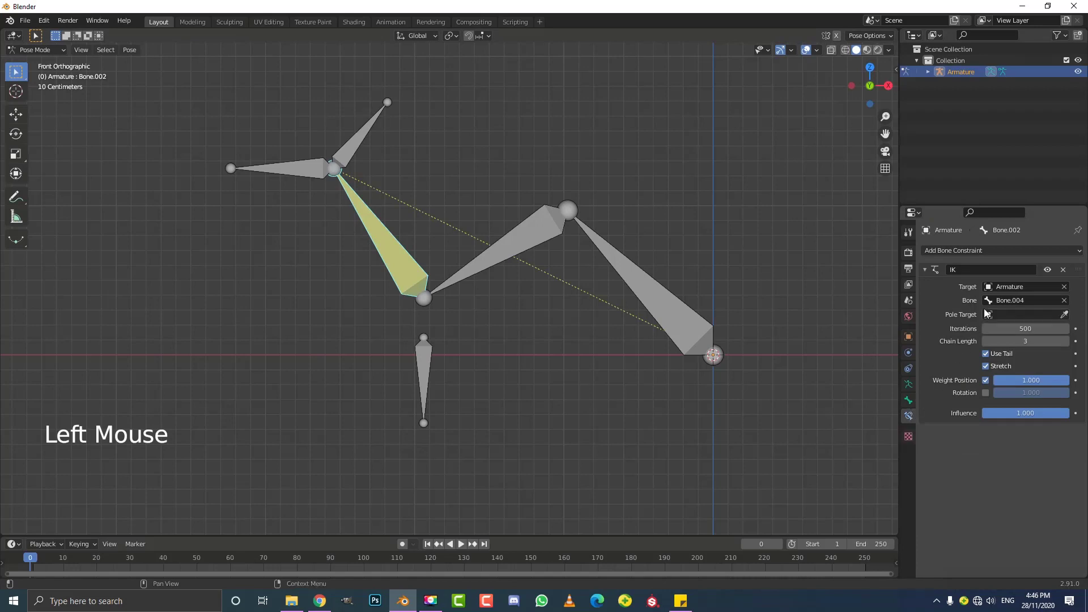
{"action": "left_click", "coordinate": [1011, 316]}
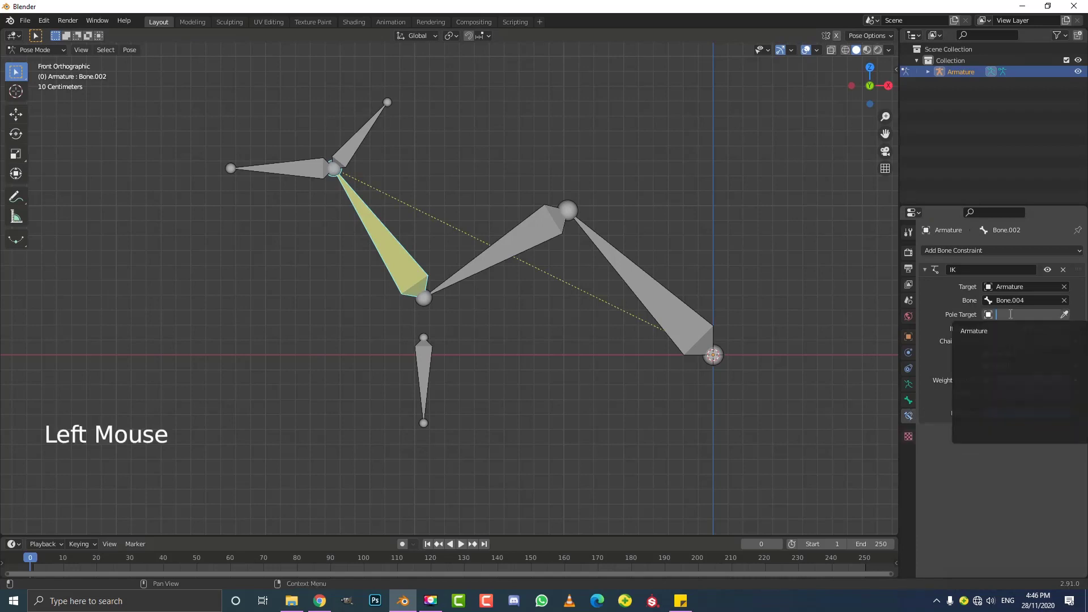
{"action": "left_click", "coordinate": [985, 331]}
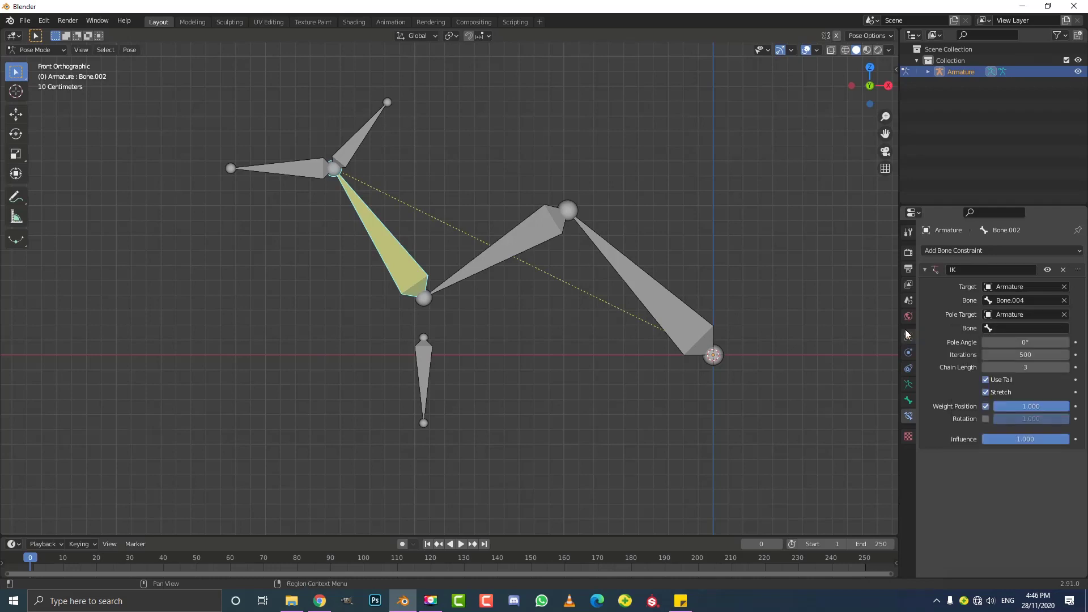
{"action": "left_click", "coordinate": [1003, 328]}
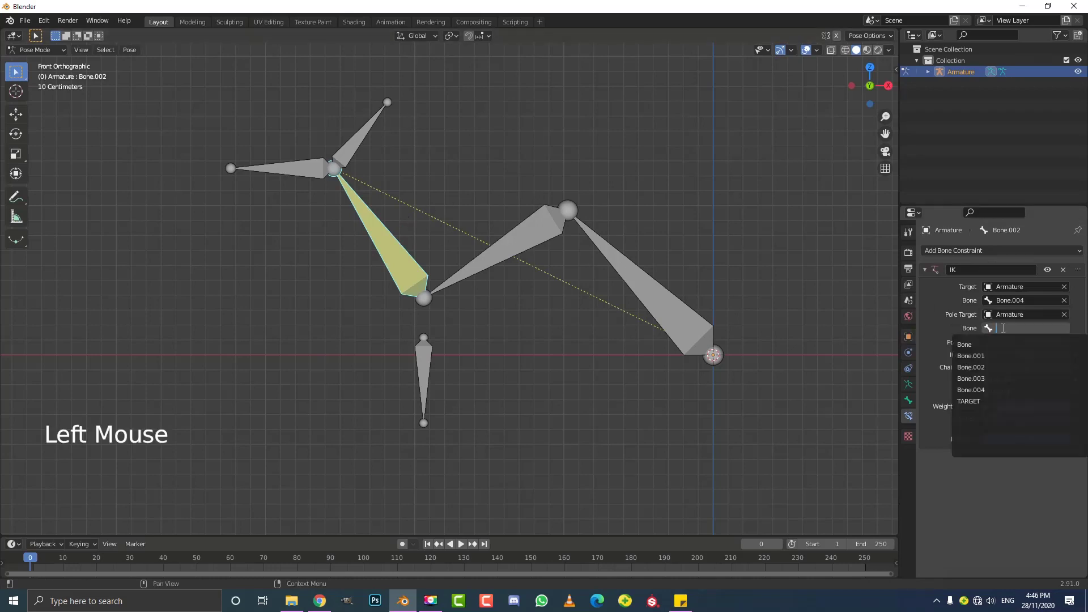
{"action": "left_click", "coordinate": [1015, 401]}
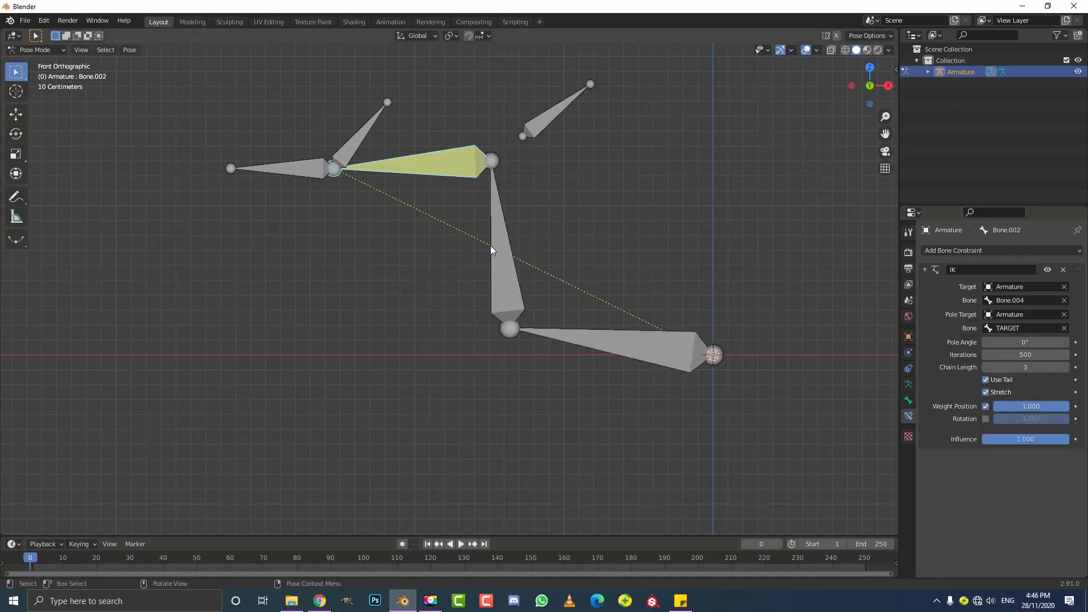
Try IK Pole Angle values of -180° and 180°, then drag it to 43.4°.
{"action": "left_click", "coordinate": [1016, 344]}
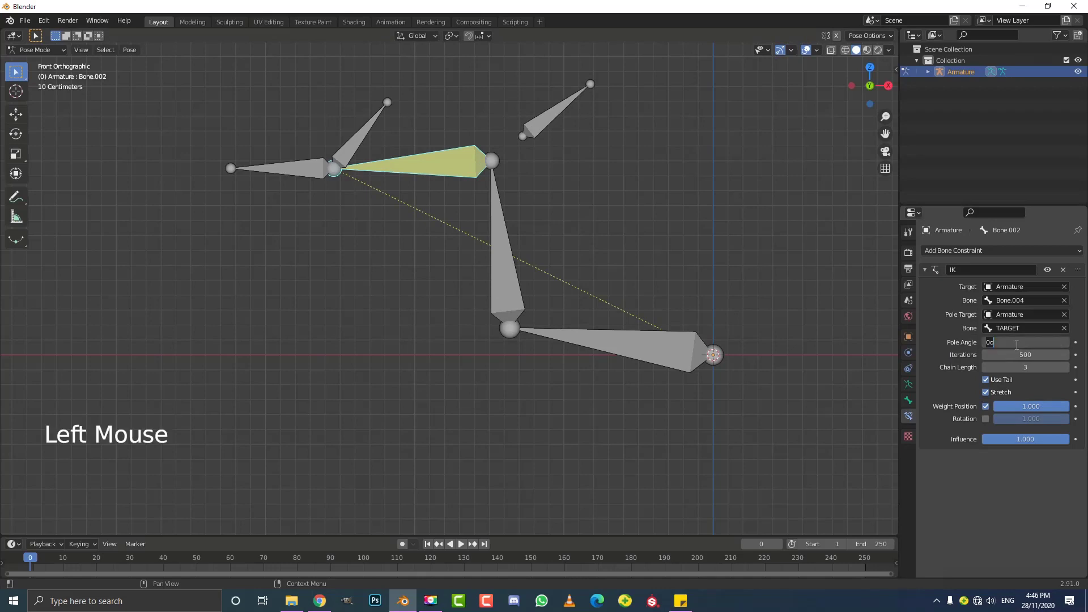
{"action": "type", "text": "-18"}
{"action": "key", "text": "Return"}
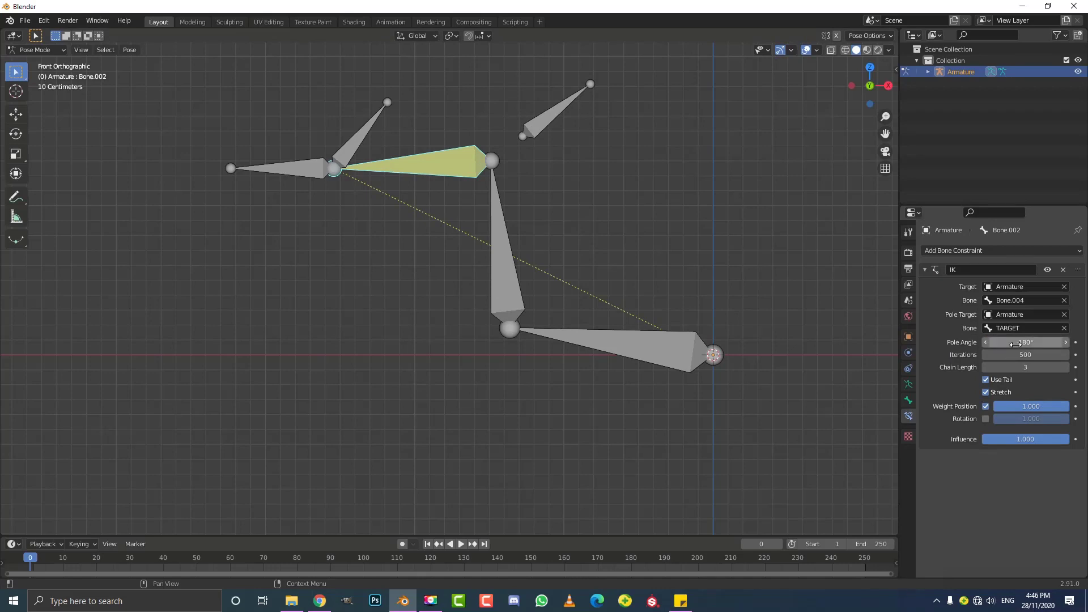
{"action": "left_click", "coordinate": [1016, 344]}
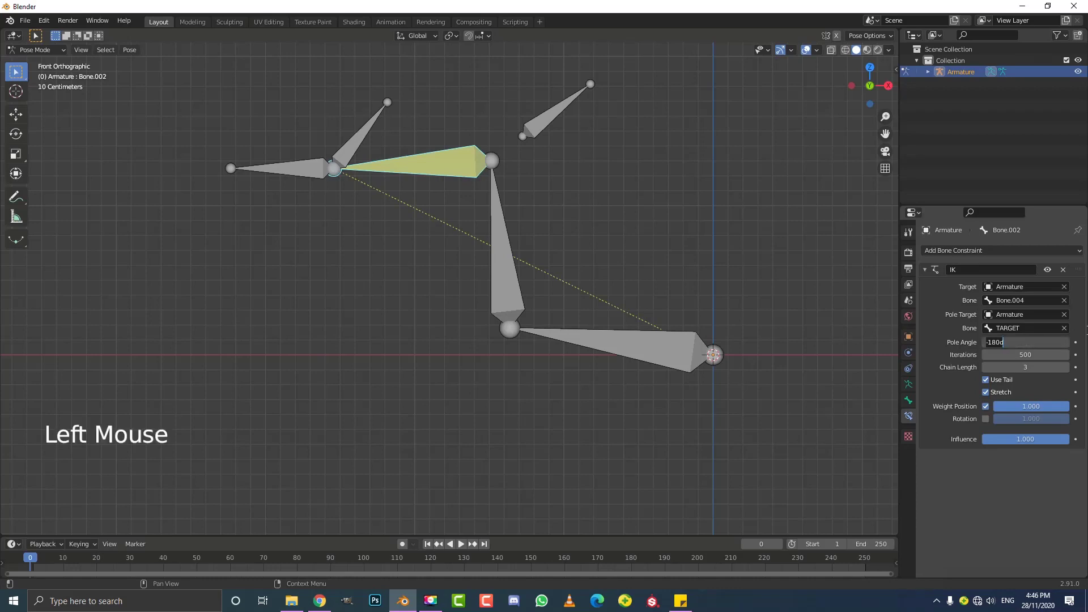
{"action": "key", "text": "Return"}
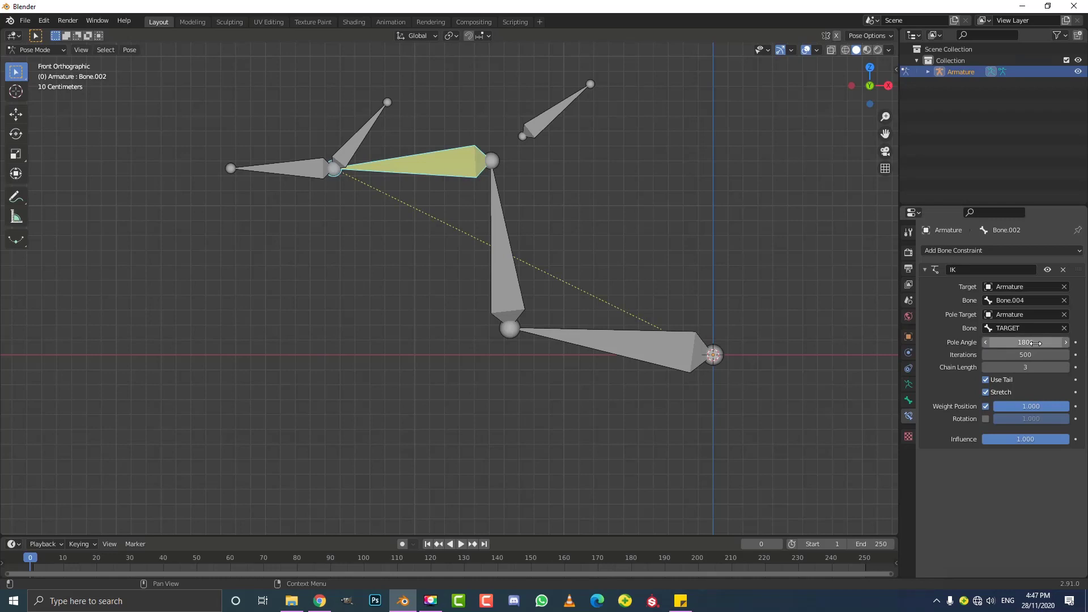
{"action": "left_click_drag", "start_coordinate": [1032, 342], "coordinate": [989, 342]}
{"action": "scroll", "coordinate": [639, 254], "scroll_direction": "down", "scroll_amount": 2}
{"action": "middle_click_drag", "start_coordinate": [652, 261], "coordinate": [607, 246]}
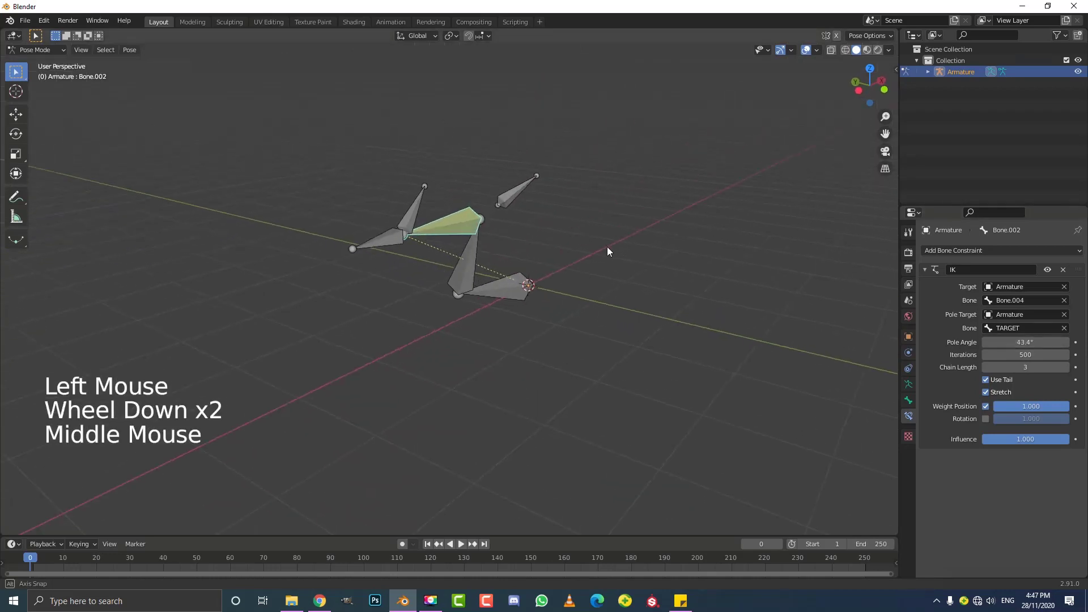
{"action": "scroll", "coordinate": [573, 249], "scroll_direction": "up", "scroll_amount": 3}
{"action": "scroll", "coordinate": [525, 189], "scroll_direction": "down", "scroll_amount": 2}
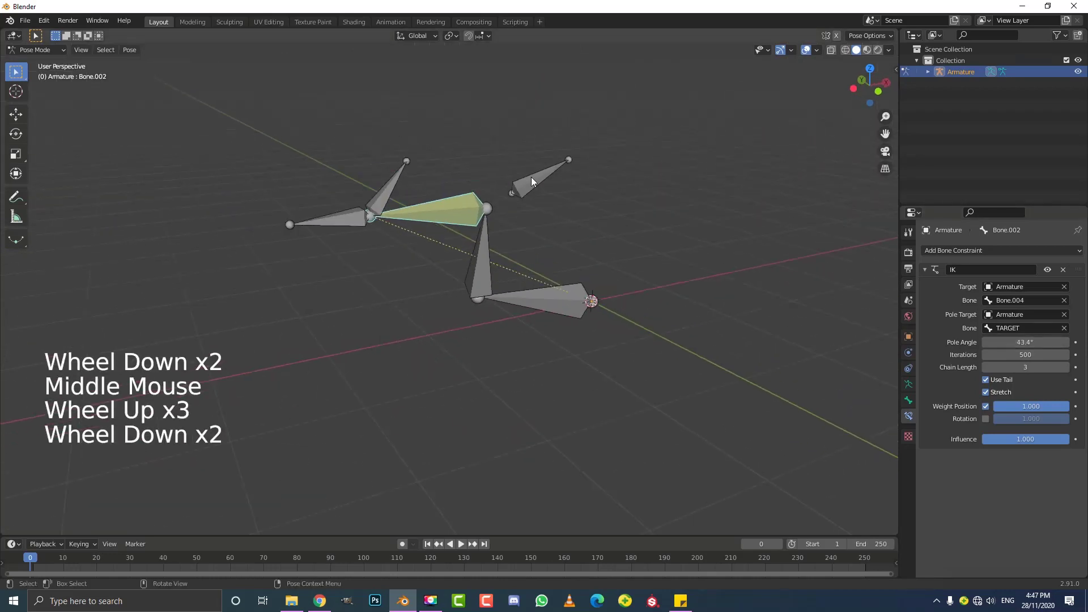
In Edit Mode, clear the TARGET bone's parent with Alt+P > Clear Parent.
{"action": "left_click", "coordinate": [529, 183]}
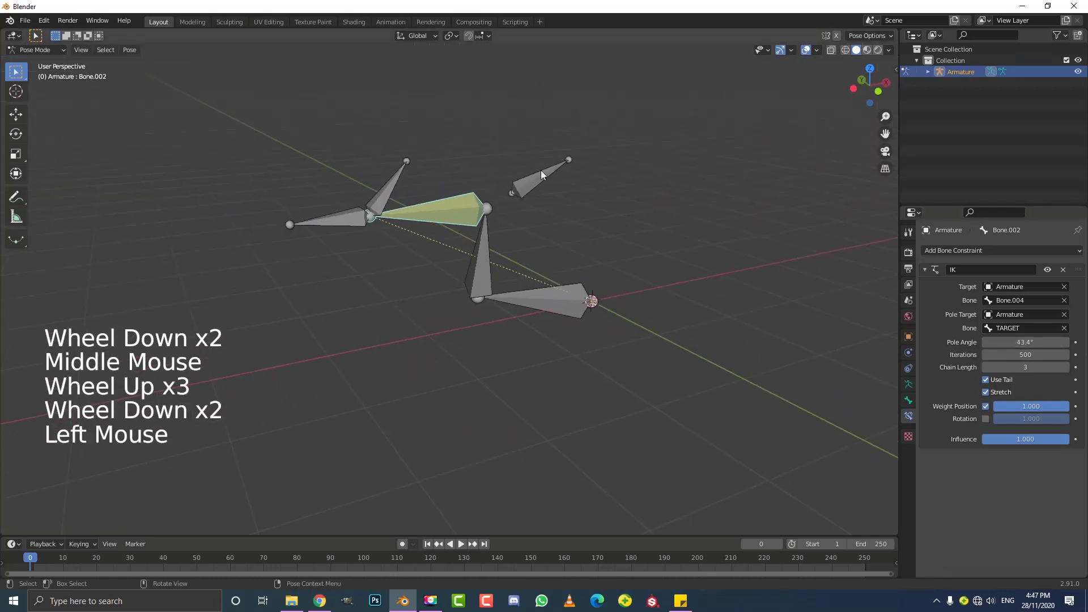
{"action": "left_click", "coordinate": [49, 52]}
{"action": "left_click", "coordinate": [31, 76]}
{"action": "scroll", "coordinate": [441, 331], "scroll_direction": "up", "scroll_amount": 3}
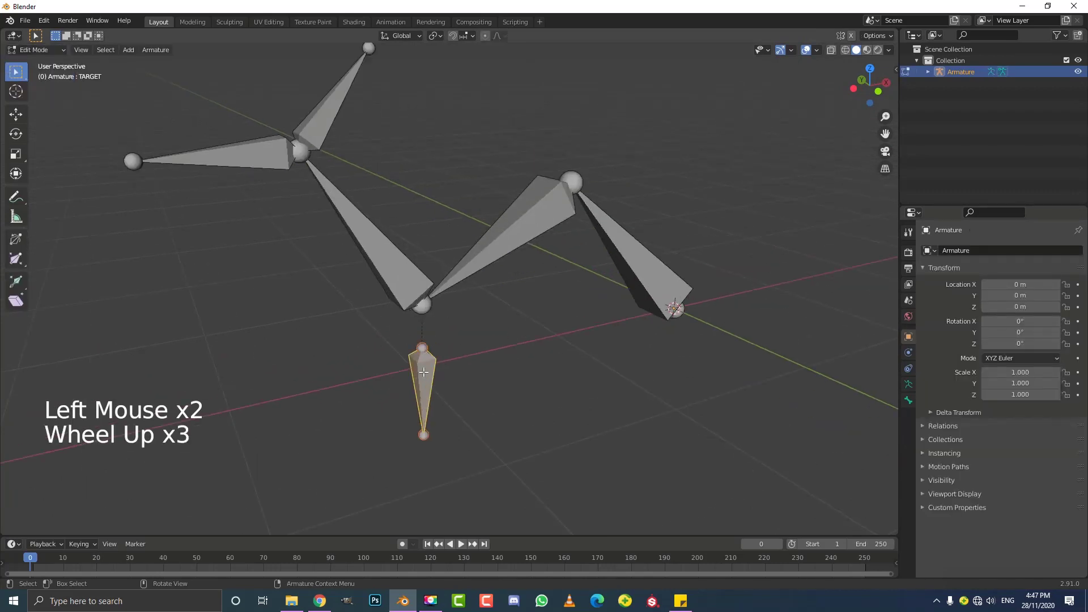
{"action": "left_click", "coordinate": [430, 355]}
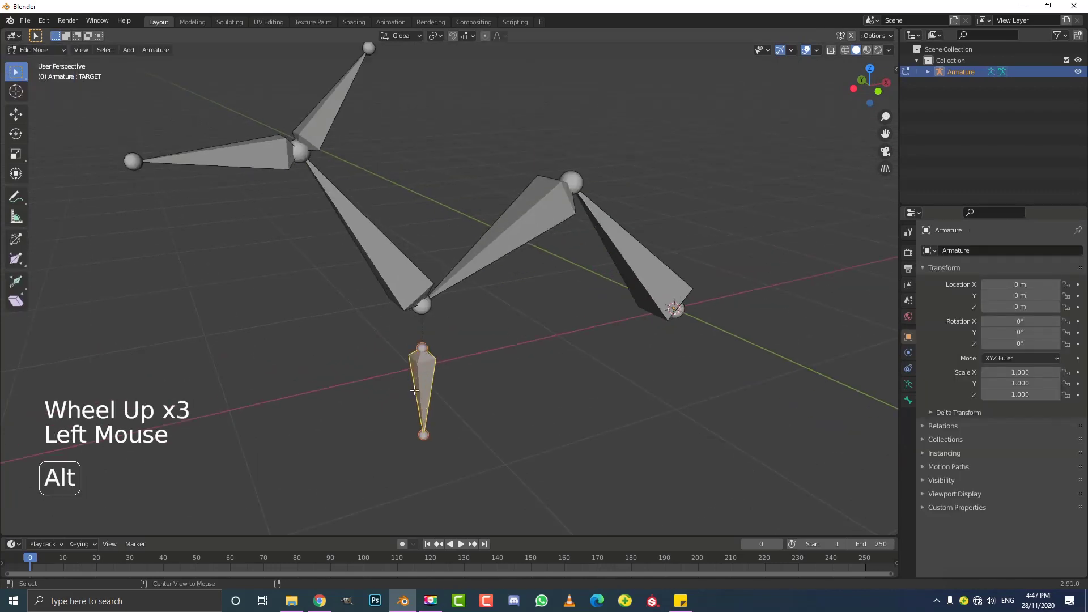
{"action": "key", "text": "alt+p"}
{"action": "left_click", "coordinate": [390, 379]}
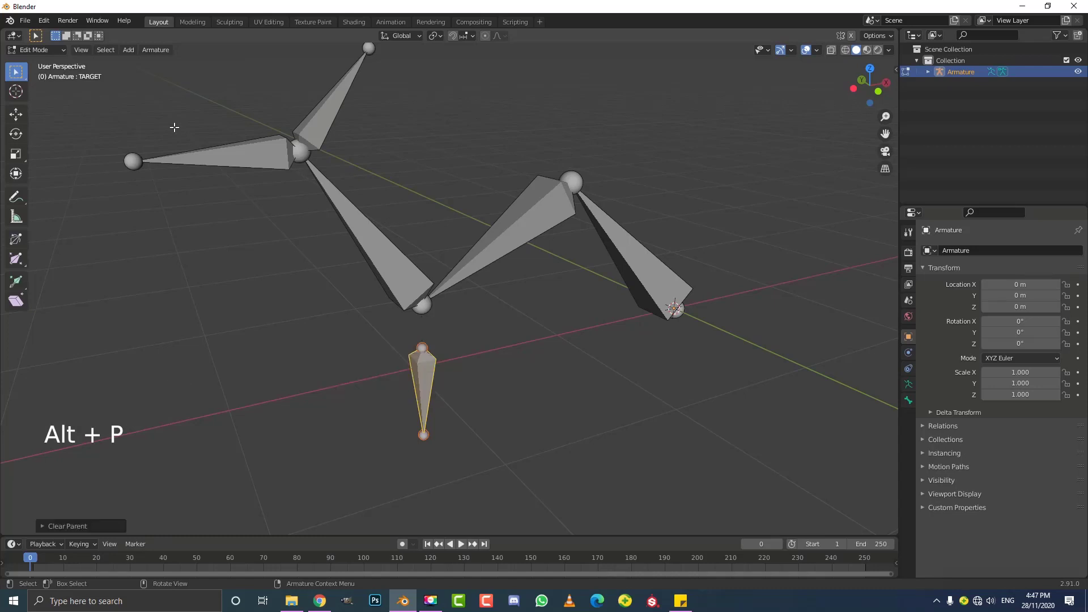
Return to Pose Mode and select Bone.002 to show its IK constraint.
{"action": "left_click", "coordinate": [36, 49]}
{"action": "left_click", "coordinate": [36, 86]}
{"action": "scroll", "coordinate": [449, 274], "scroll_direction": "down", "scroll_amount": 3}
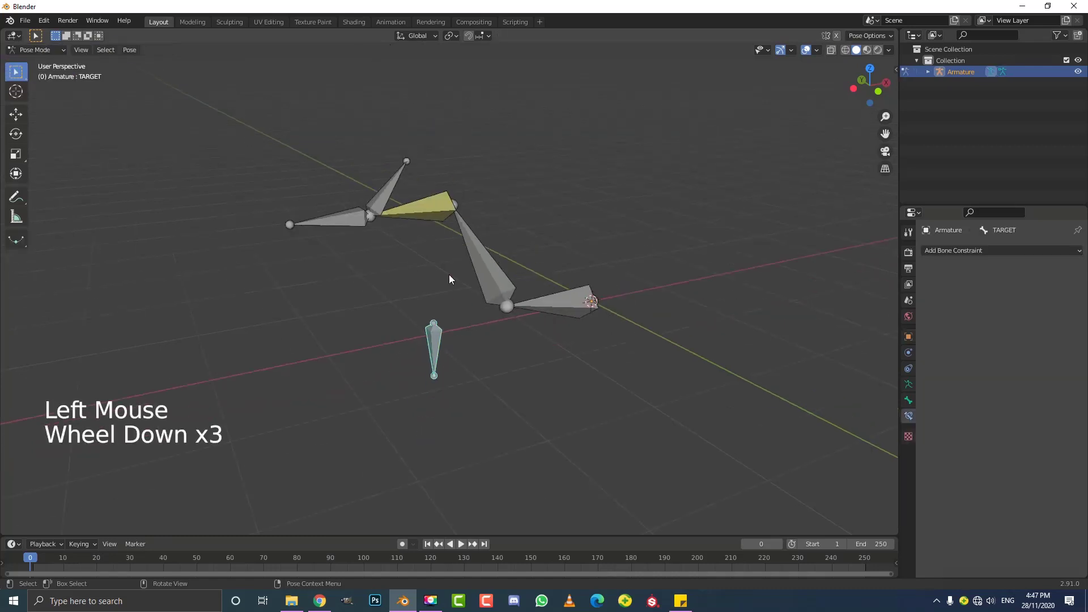
{"action": "left_click", "coordinate": [430, 210]}
Drag the IK Pole Angle up to 180° and view the rig from the front.
{"action": "scroll", "coordinate": [422, 182], "scroll_direction": "up", "scroll_amount": 2}
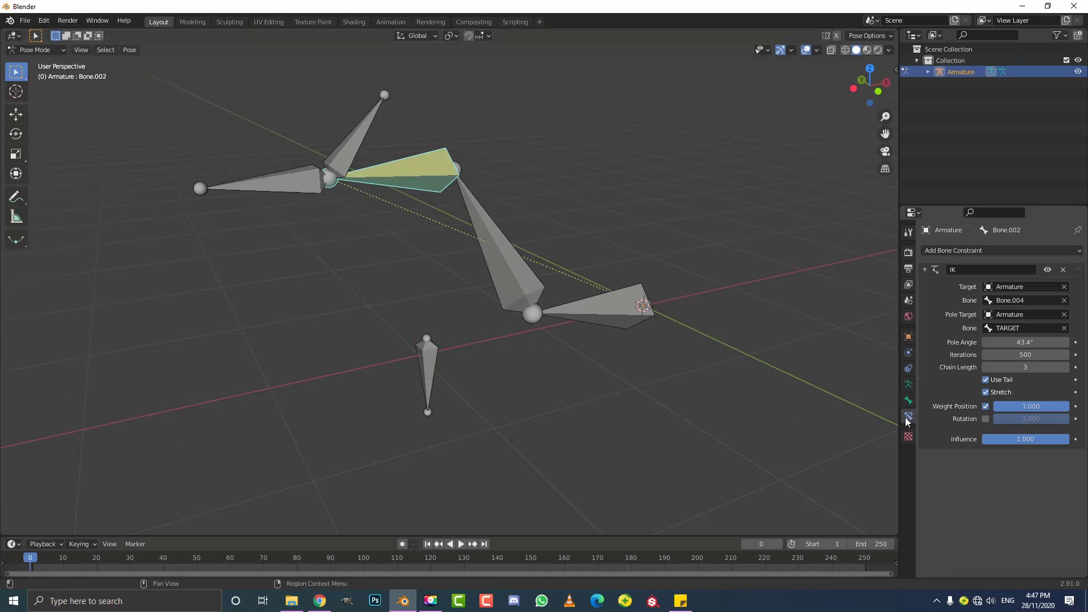
{"action": "left_click_drag", "start_coordinate": [1015, 342], "coordinate": [1050, 349]}
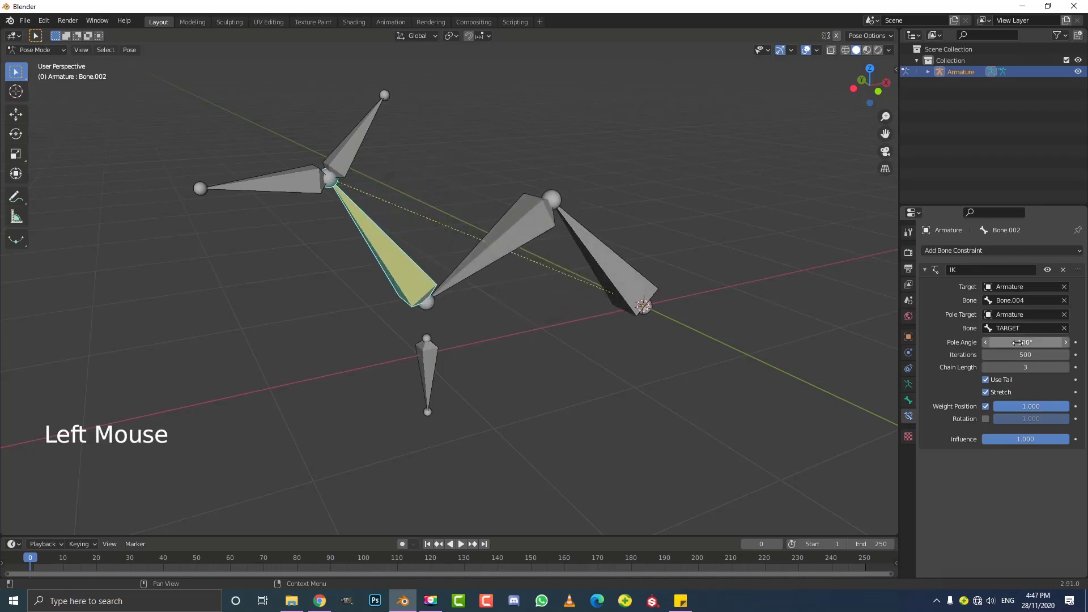
{"action": "middle_click_drag", "start_coordinate": [582, 340], "coordinate": [524, 330]}
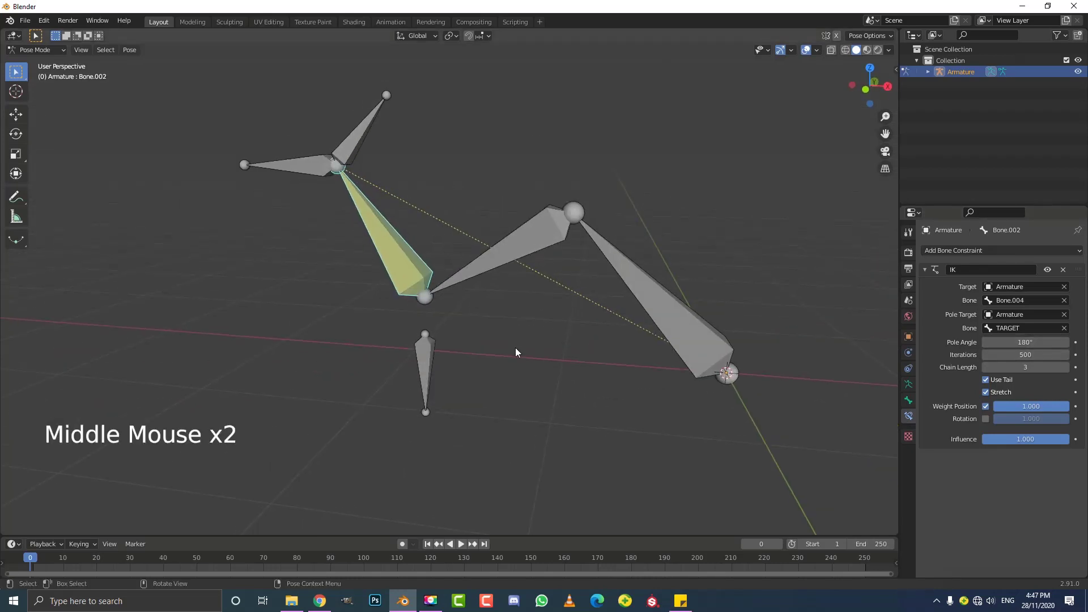
{"action": "key", "text": "KP_1"}
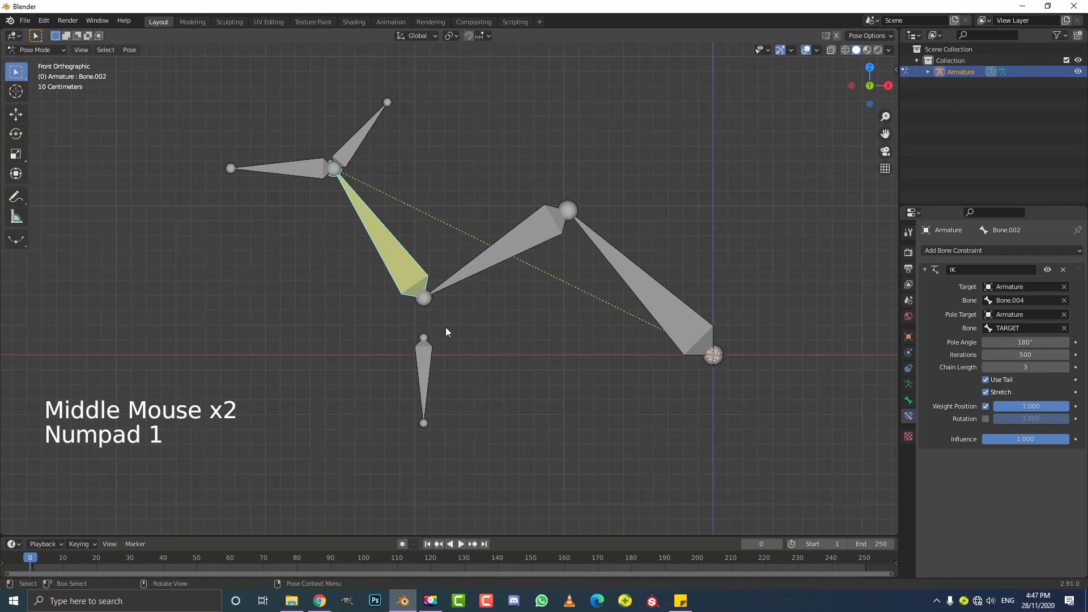
Move the IK target bone Bone.004 to pull the chain into a new pose.
{"action": "left_click", "coordinate": [362, 141]}
{"action": "key", "text": "g"}
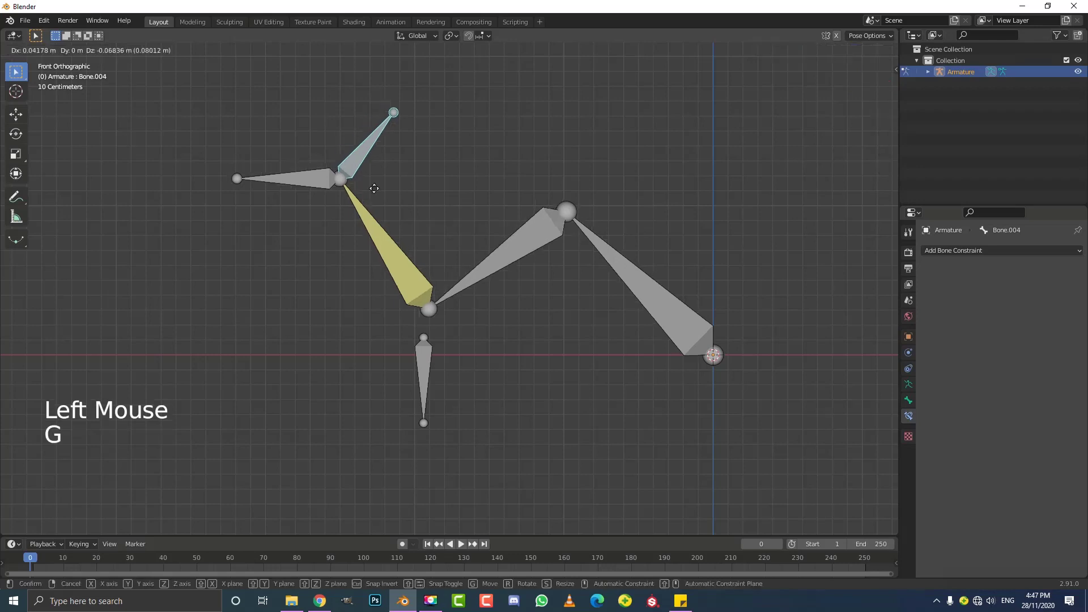
{"action": "left_click", "coordinate": [416, 112]}
{"action": "scroll", "coordinate": [431, 148], "scroll_direction": "down", "scroll_amount": 3}
{"action": "middle_click_drag", "start_coordinate": [431, 147], "coordinate": [478, 207]}
Move the TARGET pole bone so the chain bends toward it.
{"action": "left_click", "coordinate": [442, 341]}
{"action": "mouse_move", "coordinate": [442, 342]}
{"action": "middle_mouse_down"}
{"action": "mouse_move", "coordinate": [464, 342]}
{"action": "mouse_move", "coordinate": [441, 345]}
{"action": "middle_mouse_up"}
{"action": "scroll", "coordinate": [441, 346], "scroll_direction": "up", "scroll_amount": 3}
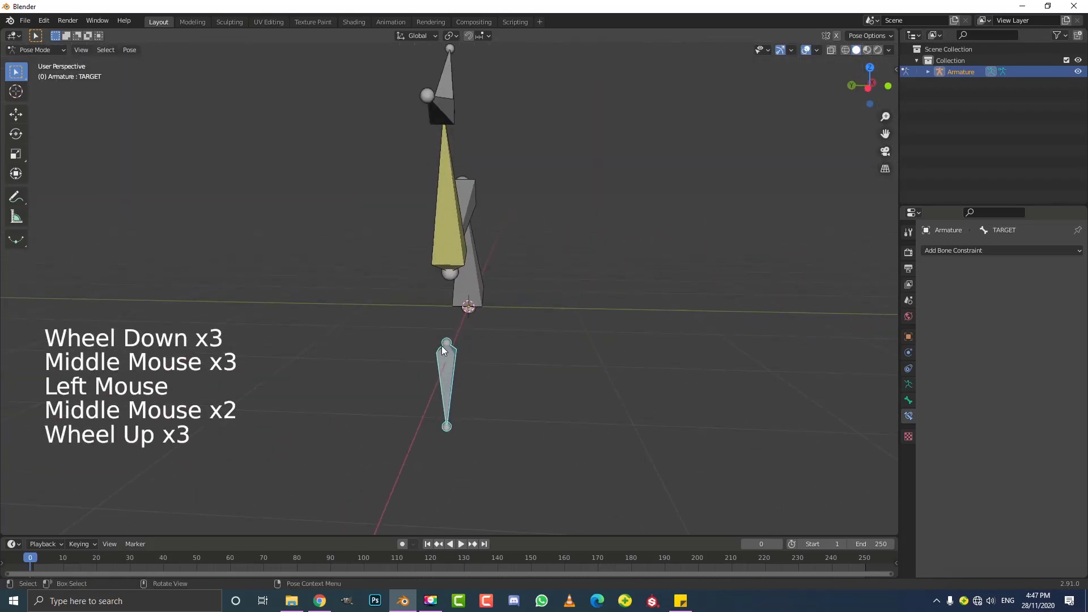
{"action": "key", "text": "g"}
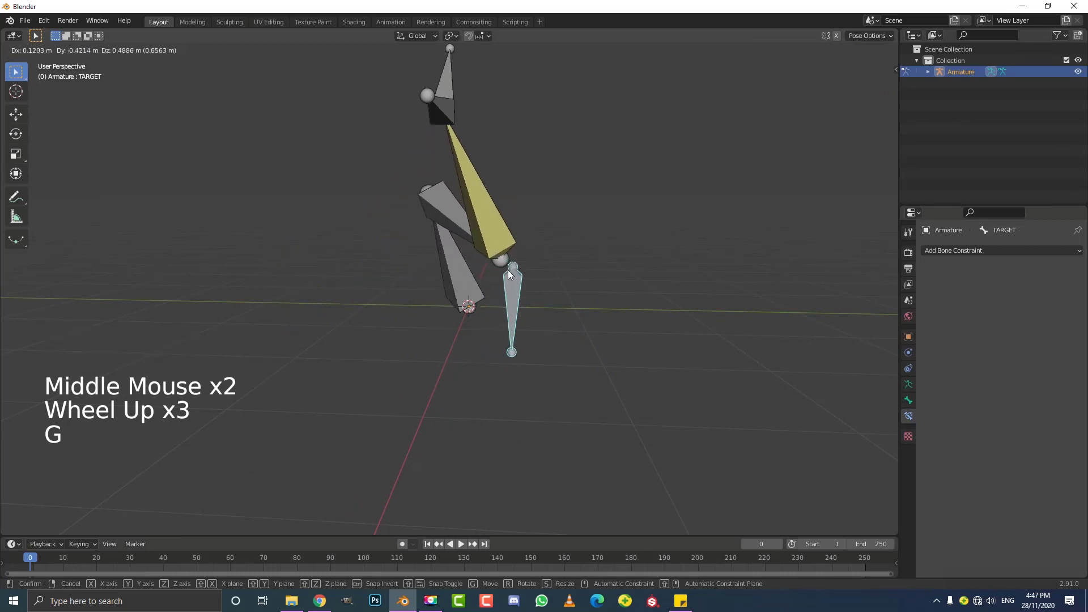
{"action": "left_click", "coordinate": [502, 271]}
Move Bone.004 to the upper right and rotate it freely.
{"action": "left_click", "coordinate": [451, 80]}
{"action": "scroll", "coordinate": [451, 79], "scroll_direction": "down", "scroll_amount": 2}
{"action": "middle_click_drag", "start_coordinate": [451, 79], "coordinate": [445, 155]}
{"action": "key", "text": "g"}
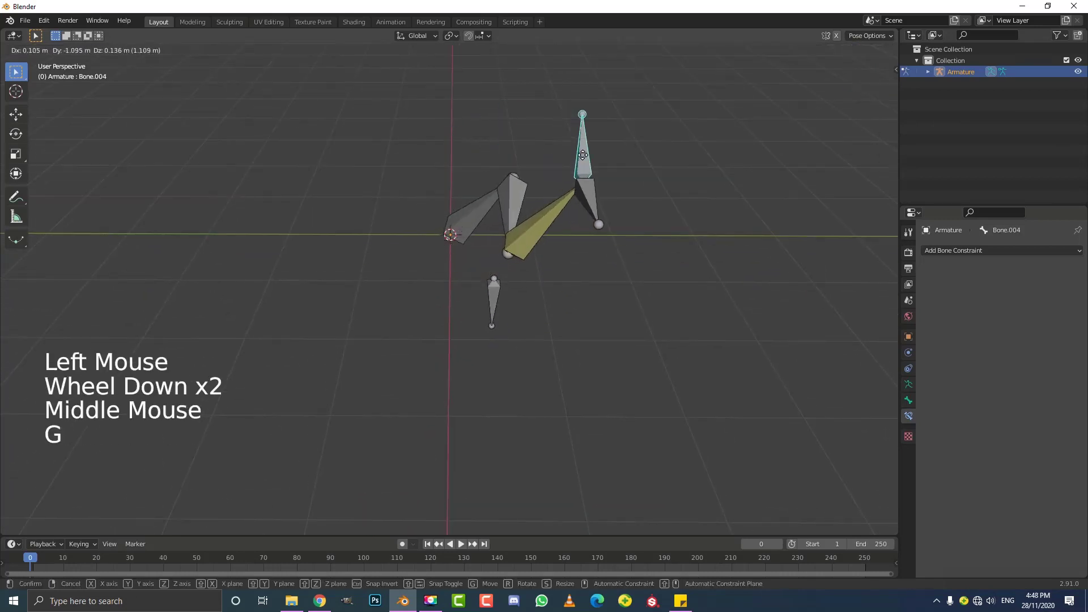
{"action": "left_click", "coordinate": [564, 214]}
{"action": "key", "text": "r"}
{"action": "key", "text": "r"}
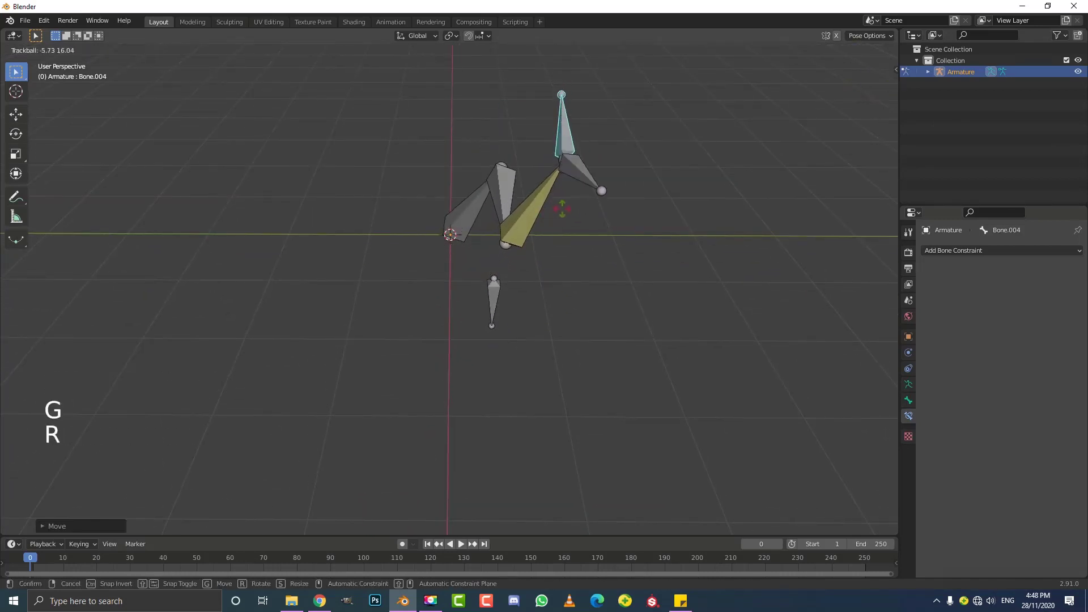
{"action": "left_click", "coordinate": [661, 195]}
{"action": "middle_click_drag", "start_coordinate": [661, 194], "coordinate": [494, 190]}
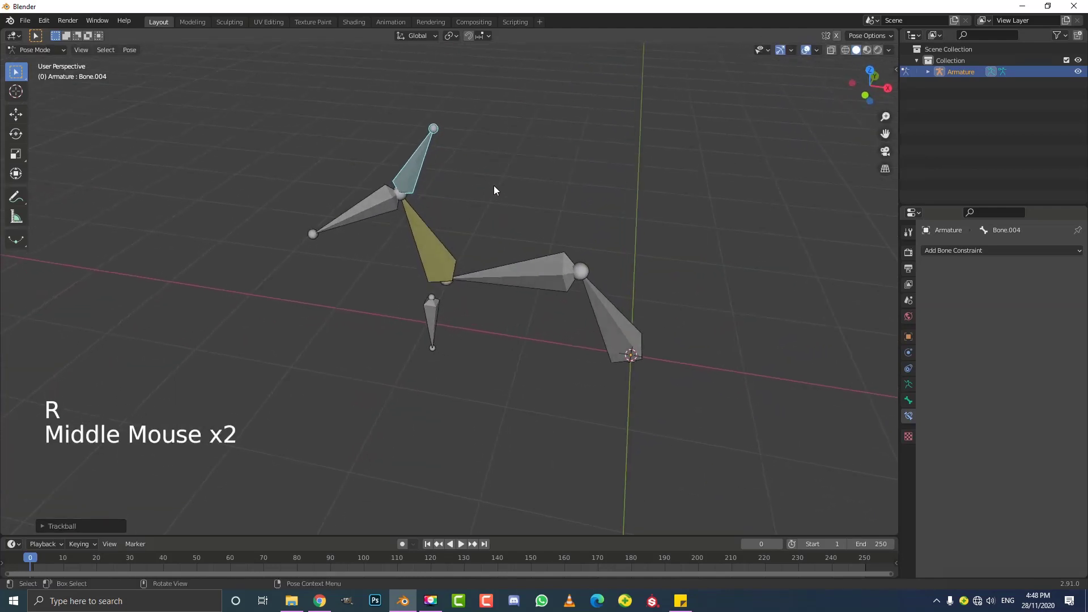
In Object Mode, add a cube at the origin and scale it to 0.222.
{"action": "left_click", "coordinate": [38, 49]}
{"action": "left_click", "coordinate": [39, 60]}
{"action": "scroll", "coordinate": [471, 227], "scroll_direction": "down", "scroll_amount": 4}
{"action": "middle_click_drag", "start_coordinate": [471, 226], "coordinate": [463, 219]}
{"action": "scroll", "coordinate": [462, 216], "scroll_direction": "up", "scroll_amount": 3}
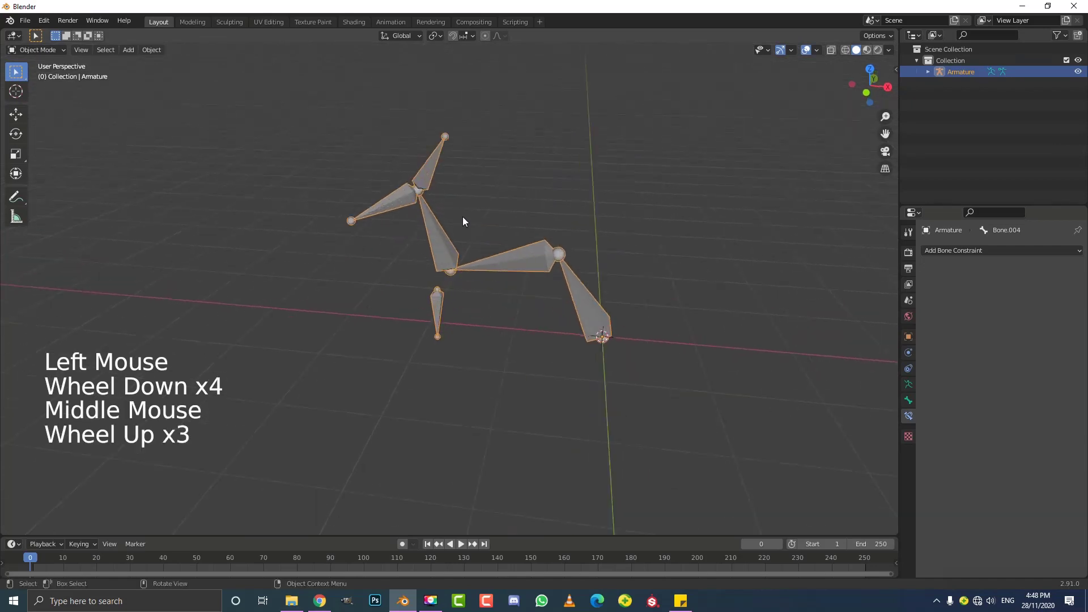
{"action": "key", "text": "alt+a"}
{"action": "key", "text": "shift+a"}
{"action": "mouse_move", "coordinate": [430, 127]}
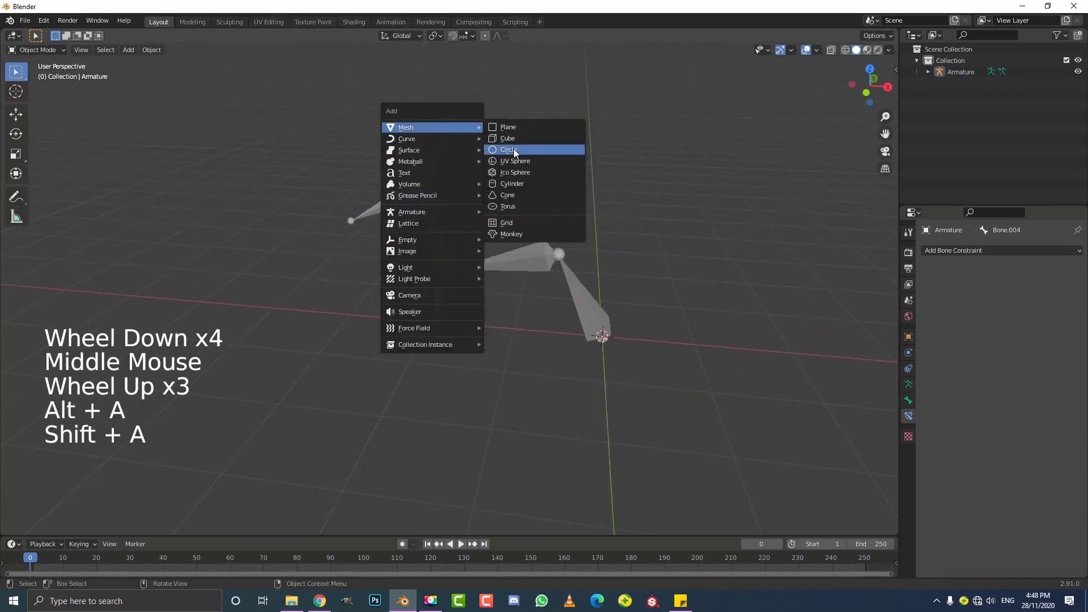
{"action": "left_click", "coordinate": [510, 139]}
{"action": "key", "text": "s"}
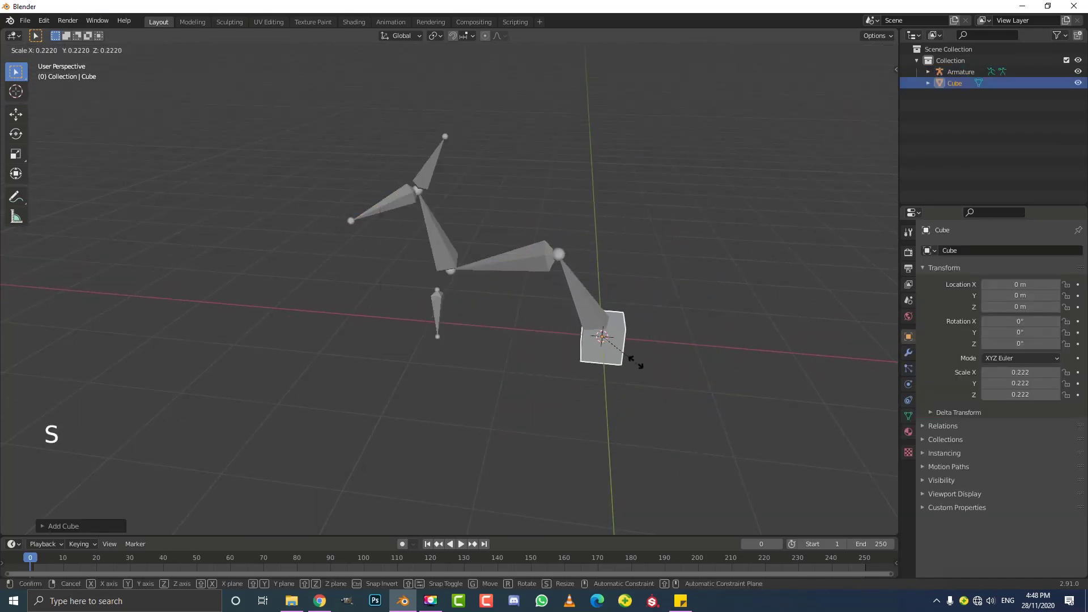
{"action": "left_click", "coordinate": [631, 369]}
Duplicate the small cube and move Cube.001 beside the chain's middle bone.
{"action": "key", "text": "shift+d"}
{"action": "left_click", "coordinate": [546, 253]}
{"action": "middle_click_drag", "start_coordinate": [546, 254], "coordinate": [480, 255]}
{"action": "left_click", "coordinate": [509, 244]}
{"action": "key", "text": "g"}
Shift-select the armature with the cube, enter Pose Mode and pick Bone.001.
{"action": "left_click", "coordinate": [522, 268], "text": "shift"}
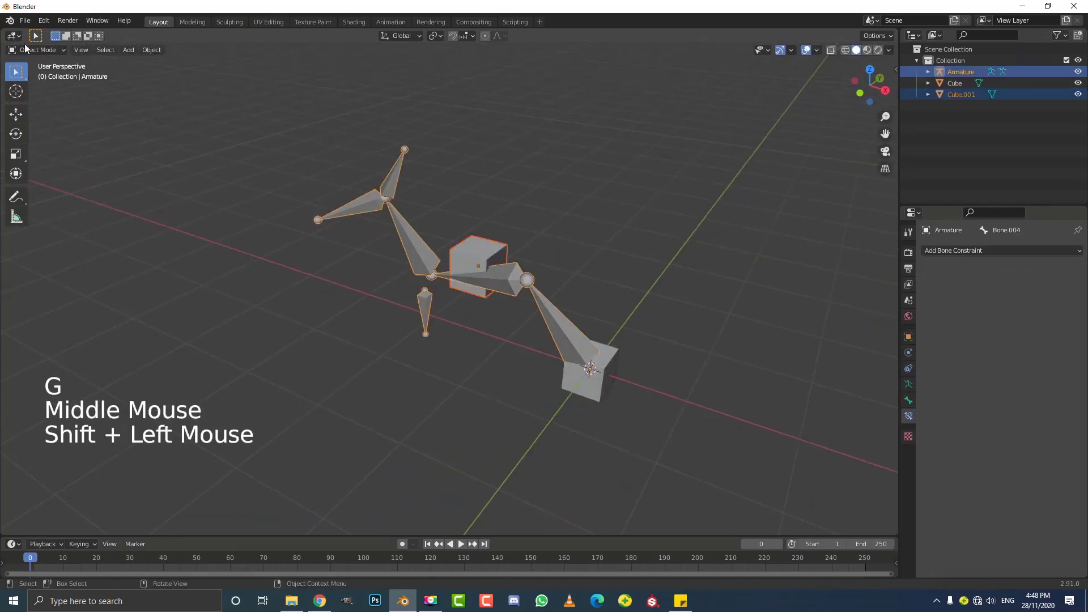
{"action": "left_click", "coordinate": [26, 47]}
{"action": "left_click", "coordinate": [36, 87]}
{"action": "left_click", "coordinate": [505, 276]}
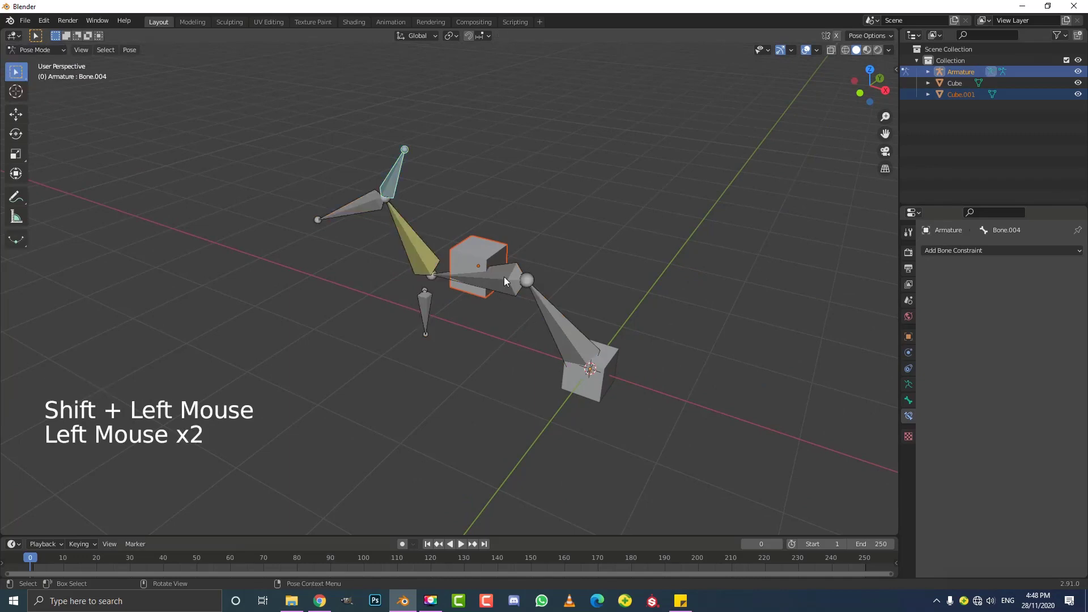
{"action": "middle_click_drag", "start_coordinate": [505, 277], "coordinate": [477, 293]}
{"action": "scroll", "coordinate": [484, 298], "scroll_direction": "up", "scroll_amount": 1}
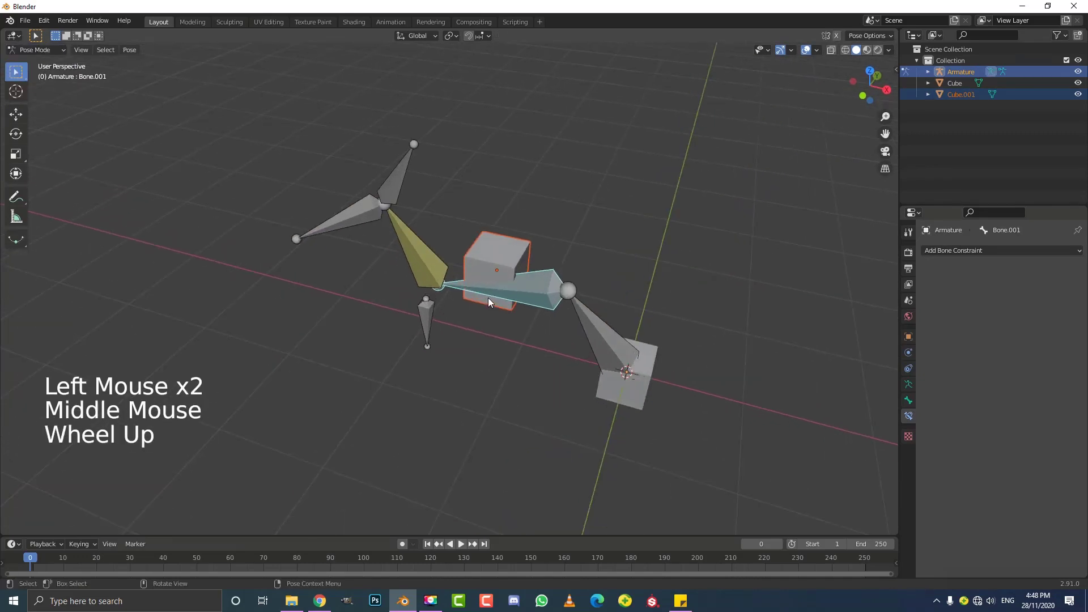
Parent Cube.001 to Bone.001 with Ctrl+P > Bone, then move Bone.004 to test.
{"action": "key", "text": "ctrl+p"}
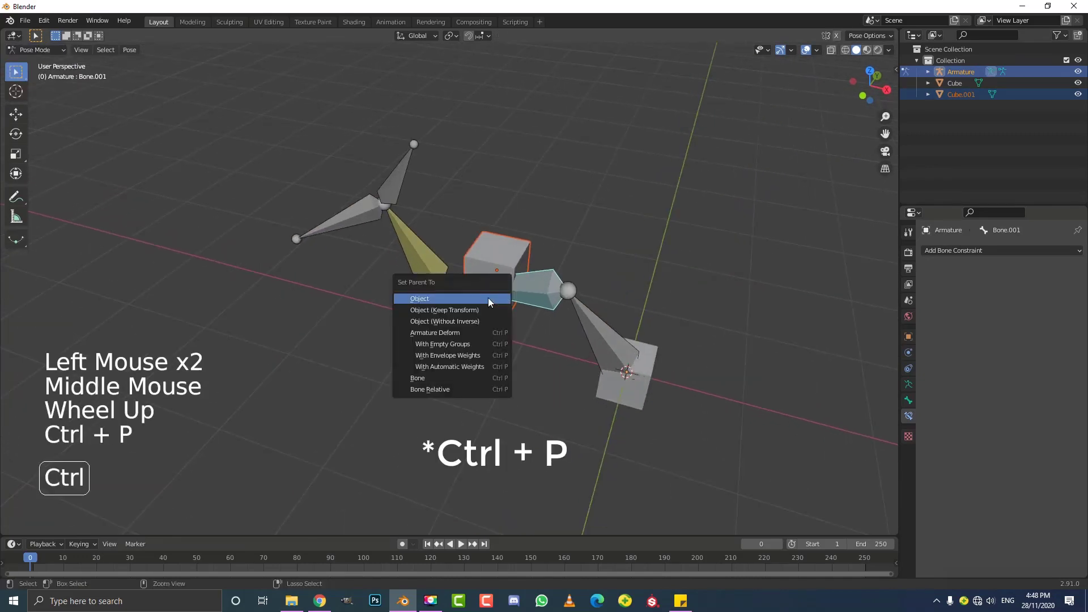
{"action": "left_click", "coordinate": [437, 375]}
{"action": "left_click", "coordinate": [391, 179]}
{"action": "middle_click_drag", "start_coordinate": [391, 179], "coordinate": [417, 194]}
{"action": "key", "text": "g"}
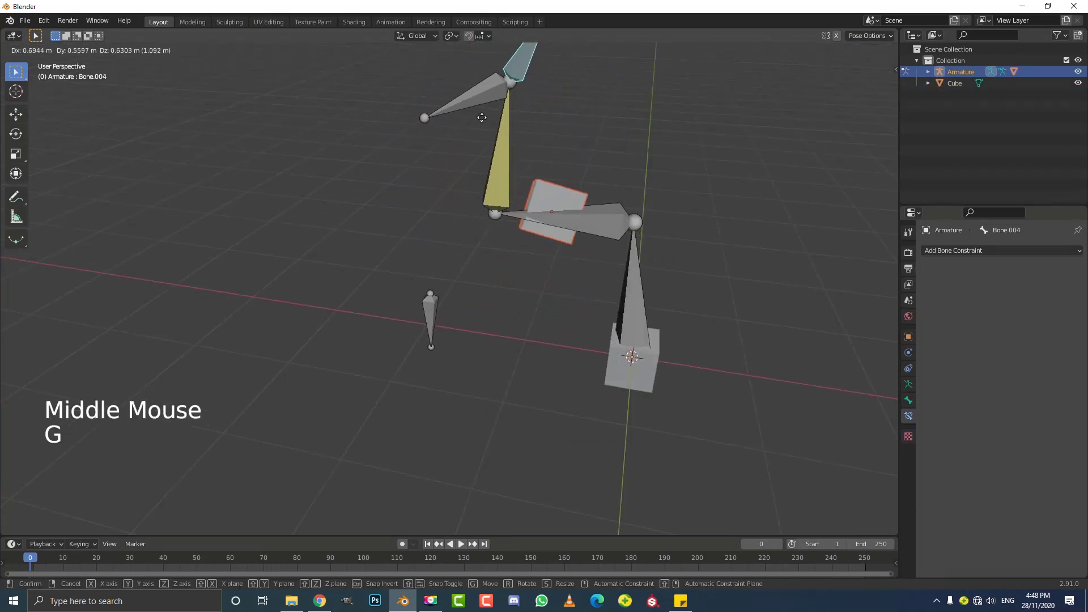
{"action": "left_click", "coordinate": [434, 199]}
Move Bone.004 again to confirm Cube.001 follows the chain.
{"action": "scroll", "coordinate": [434, 199], "scroll_direction": "up", "scroll_amount": 1}
{"action": "middle_click_drag", "start_coordinate": [434, 199], "coordinate": [473, 203]}
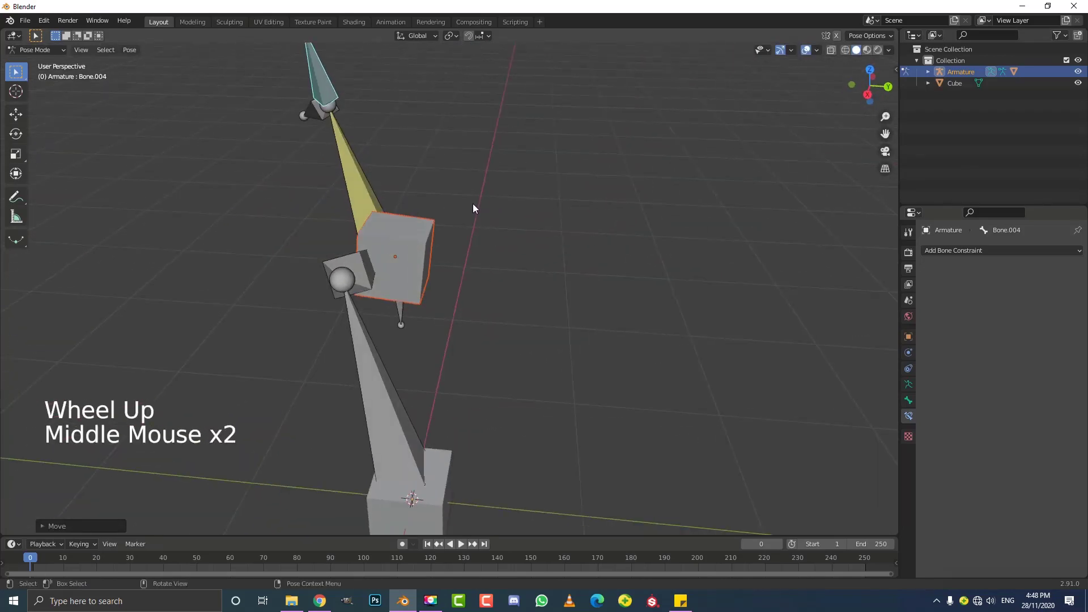
{"action": "key", "text": "g"}
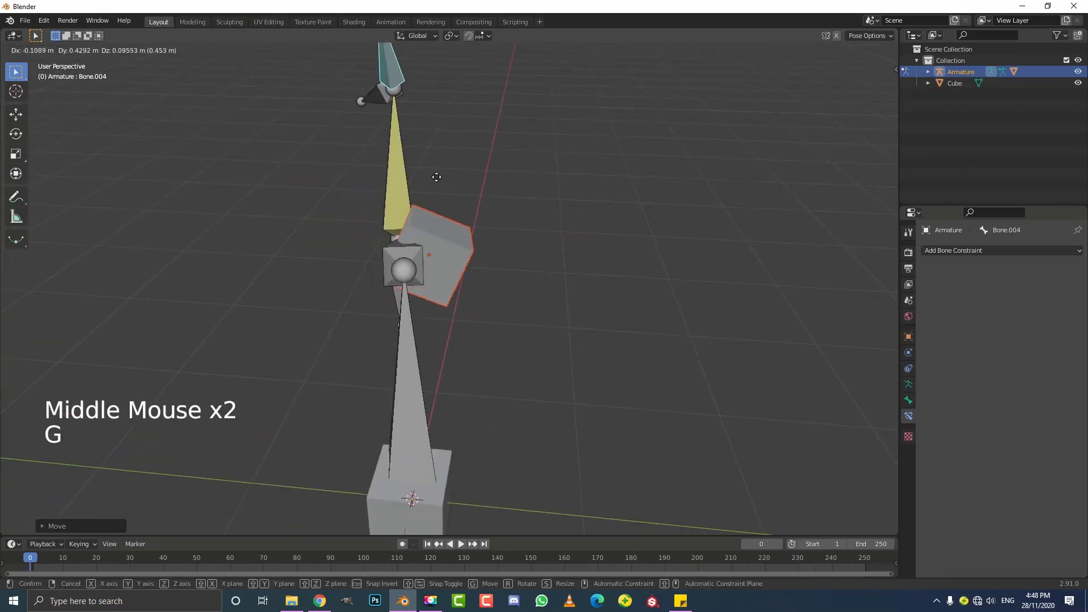
{"action": "left_click", "coordinate": [451, 191]}
{"action": "scroll", "coordinate": [451, 190], "scroll_direction": "down", "scroll_amount": 3}
{"action": "middle_click_drag", "start_coordinate": [451, 190], "coordinate": [525, 294]}
{"action": "middle_click", "coordinate": [645, 216]}
{"action": "scroll", "coordinate": [528, 294], "scroll_direction": "up", "scroll_amount": 2}
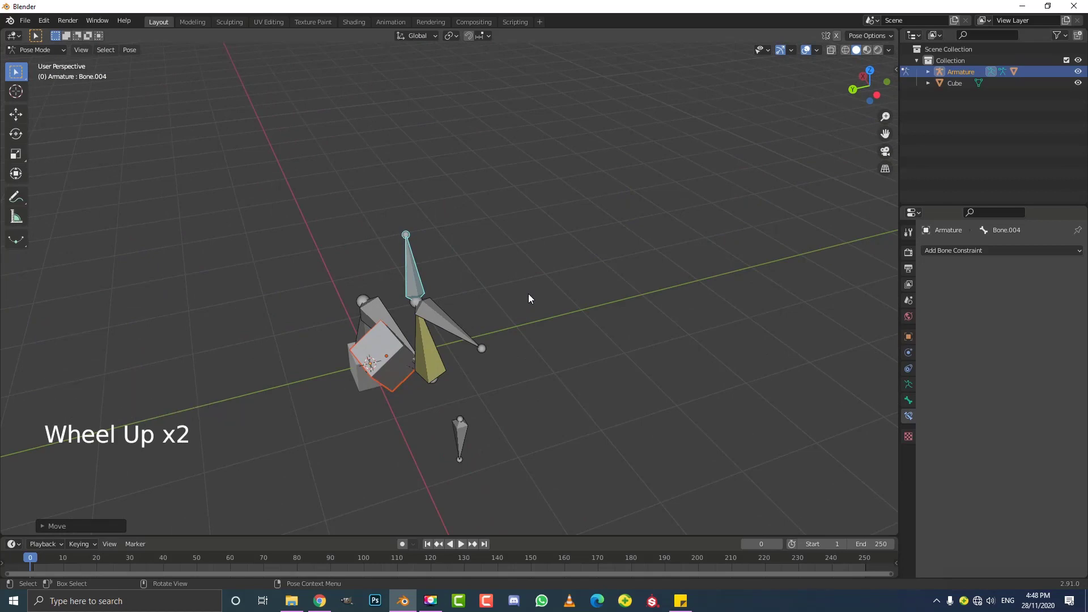
{"action": "scroll", "coordinate": [530, 280], "scroll_direction": "up", "scroll_amount": 1}
{"action": "middle_click_drag", "start_coordinate": [531, 280], "coordinate": [395, 260]}
{"action": "scroll", "coordinate": [391, 265], "scroll_direction": "up", "scroll_amount": 1}
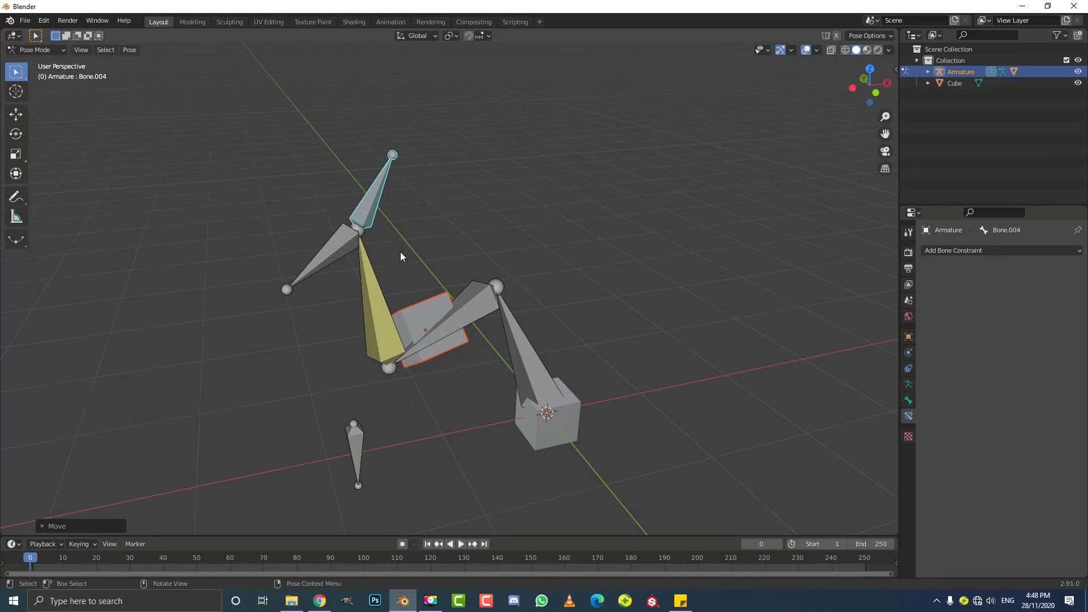
{"action": "middle_click_drag", "start_coordinate": [639, 337], "coordinate": [624, 337]}
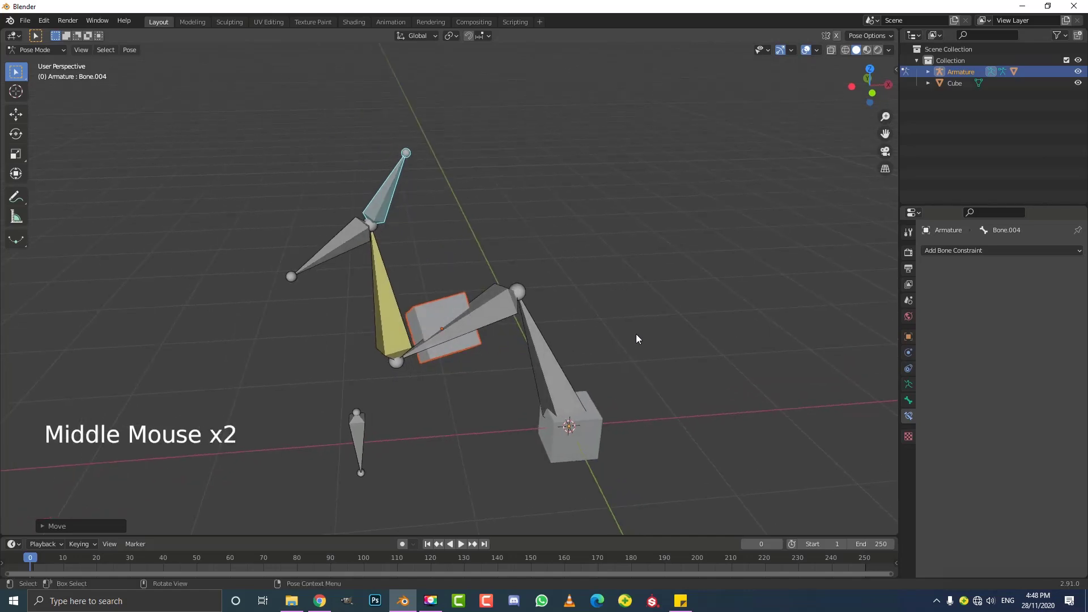